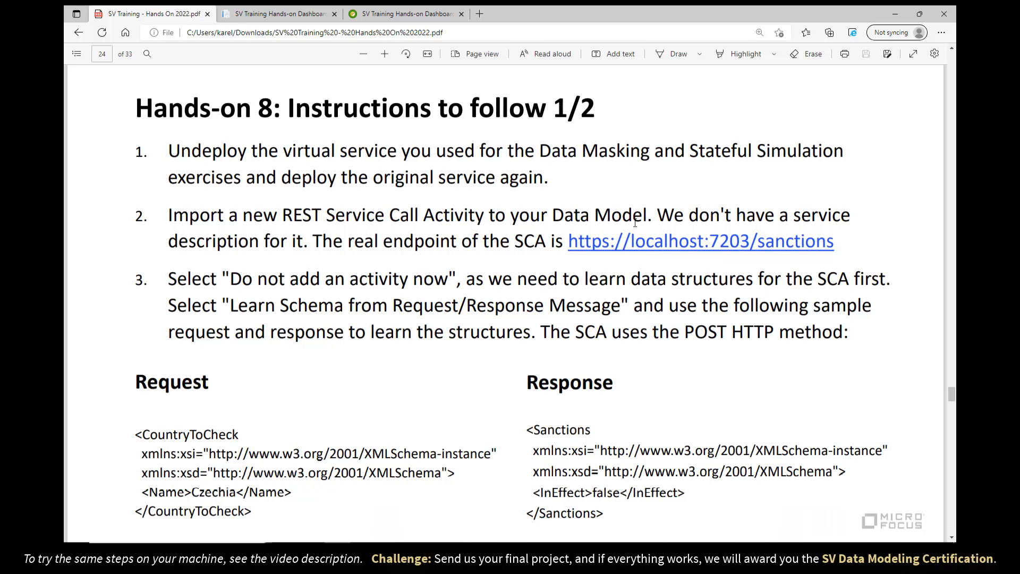
right_click(683, 243)
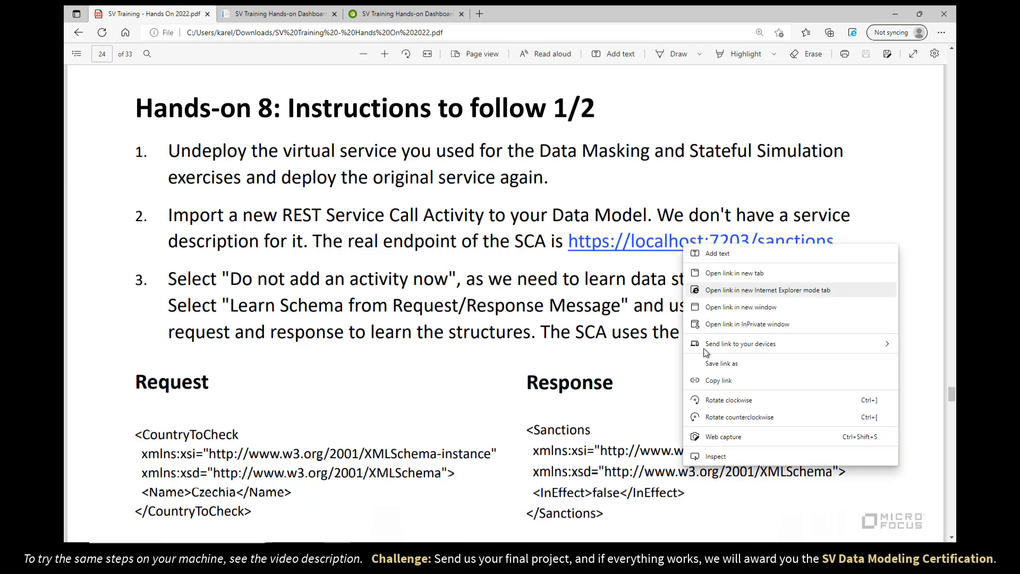
left_click(712, 381)
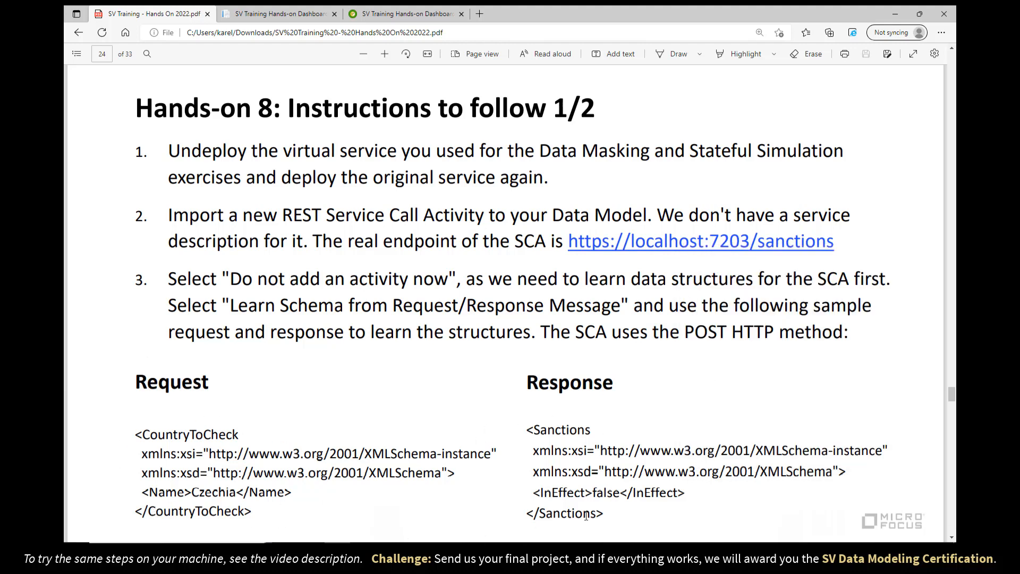
key("super+e")
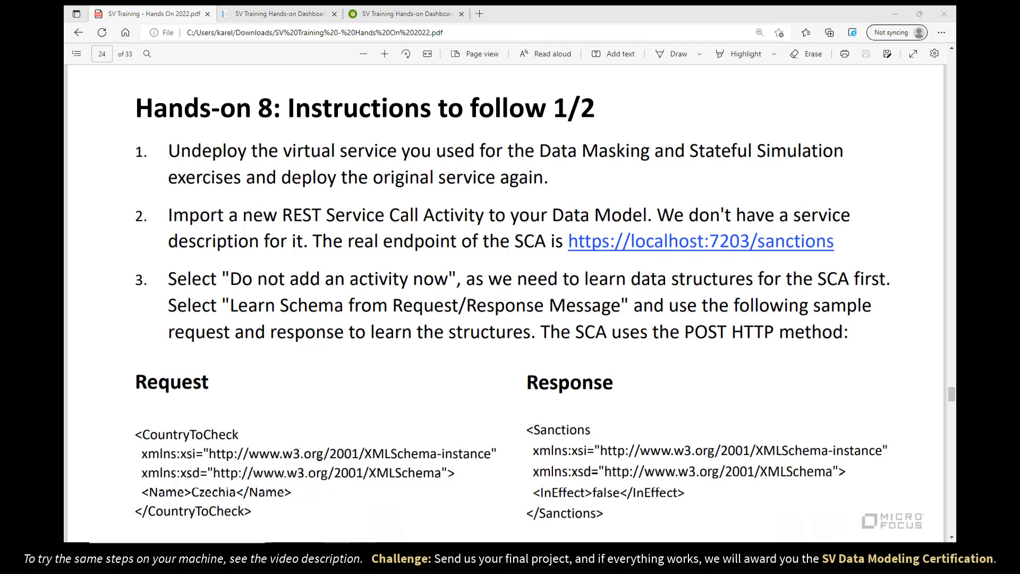
left_click(367, 176)
Open Training > Sample Data and locate scaRequest.xml and scaResponse.xml.
double_click(484, 223)
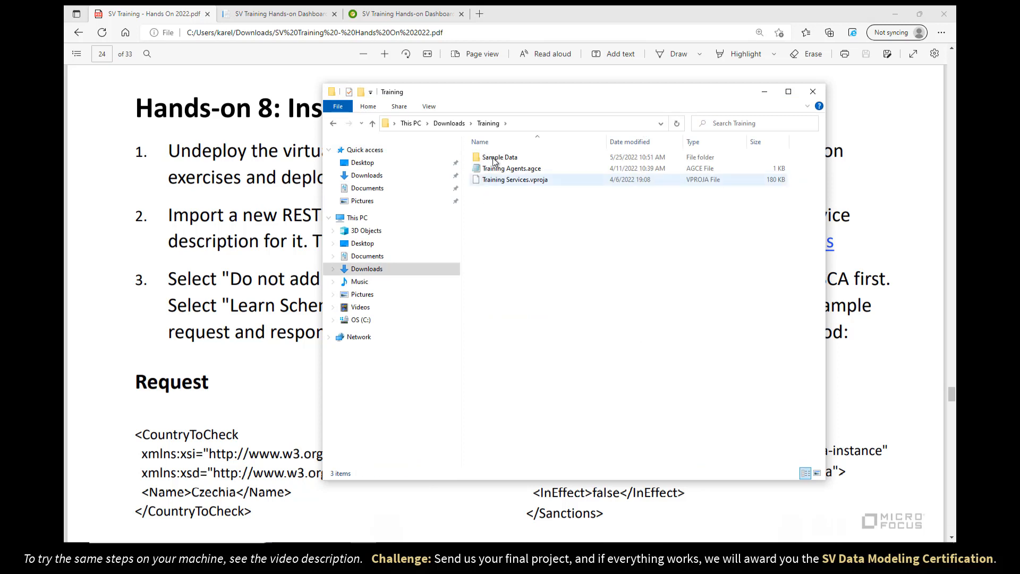
double_click(492, 159)
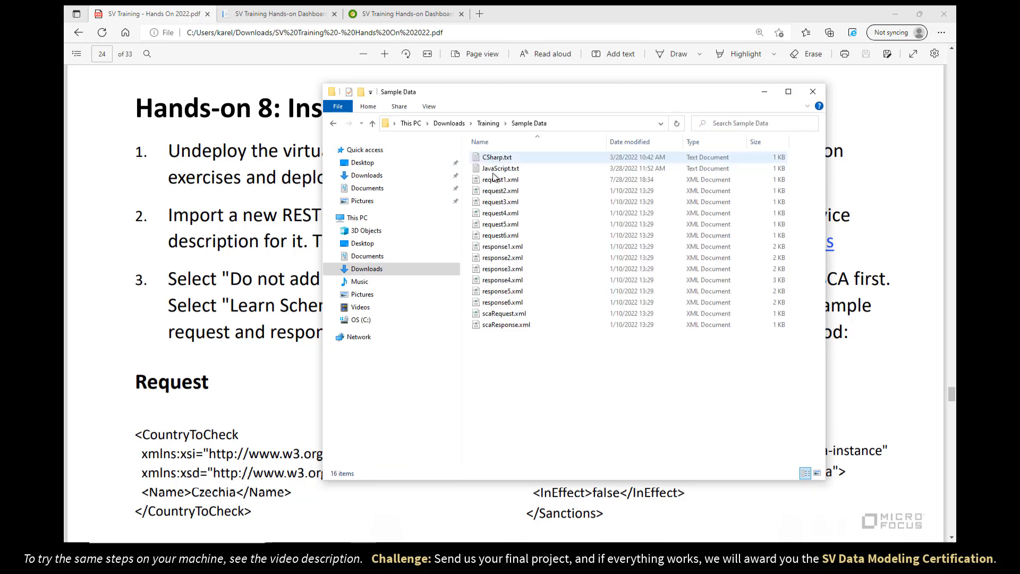
left_click(506, 317)
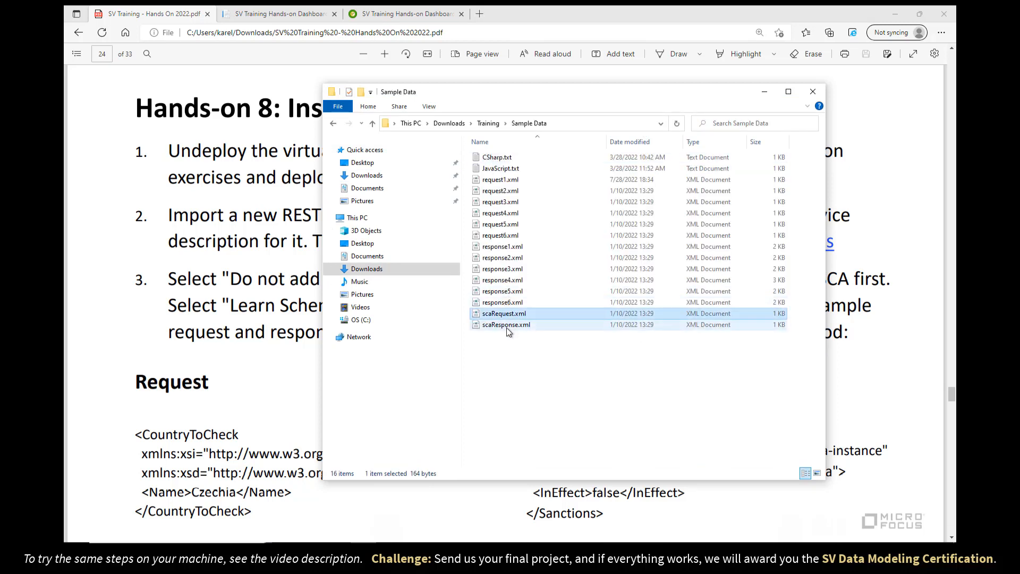
left_click(506, 328)
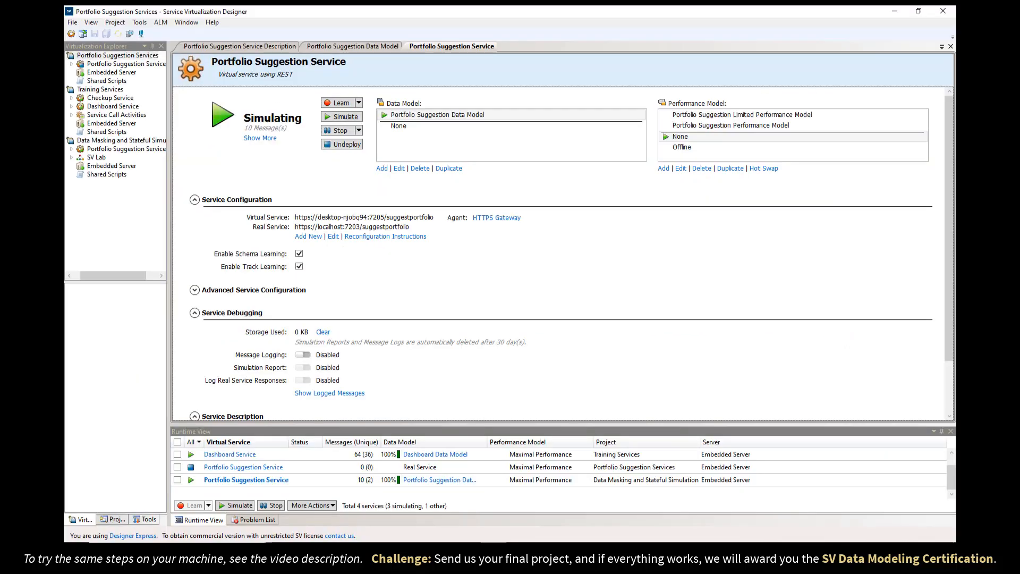
Open the data-masking Portfolio Suggestion Service and undeploy it.
left_click(354, 47)
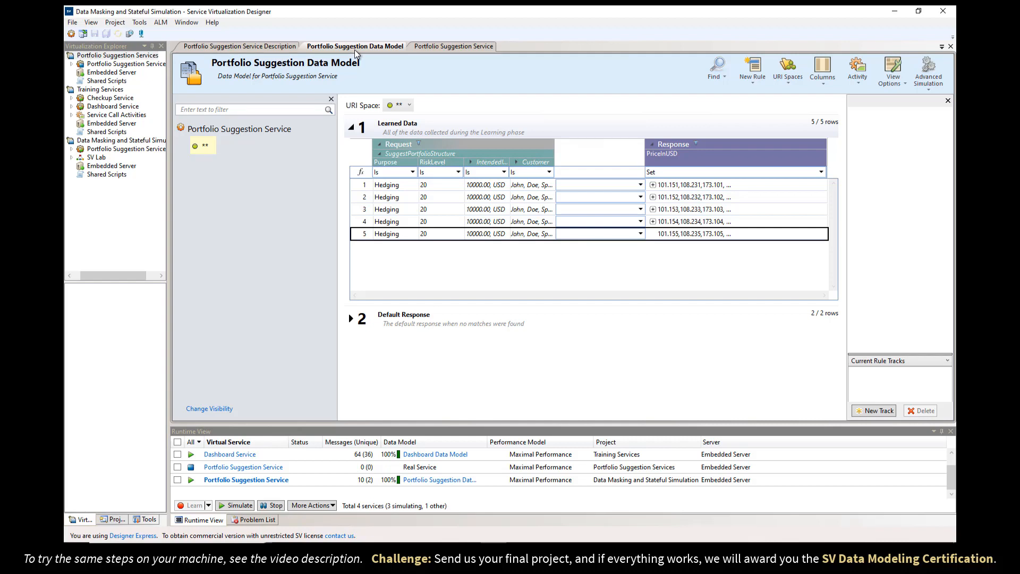
left_click(71, 115)
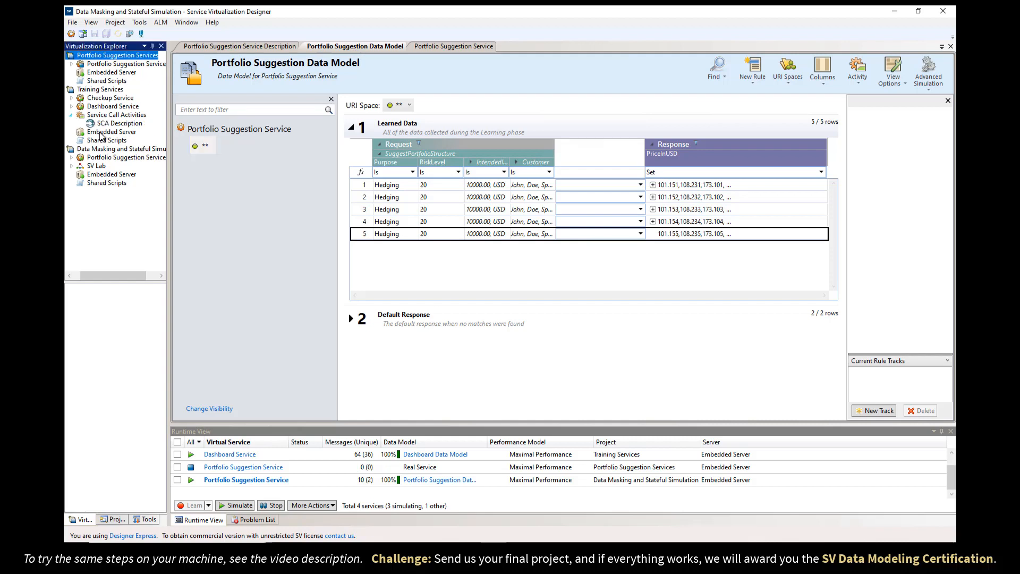
left_click(72, 115)
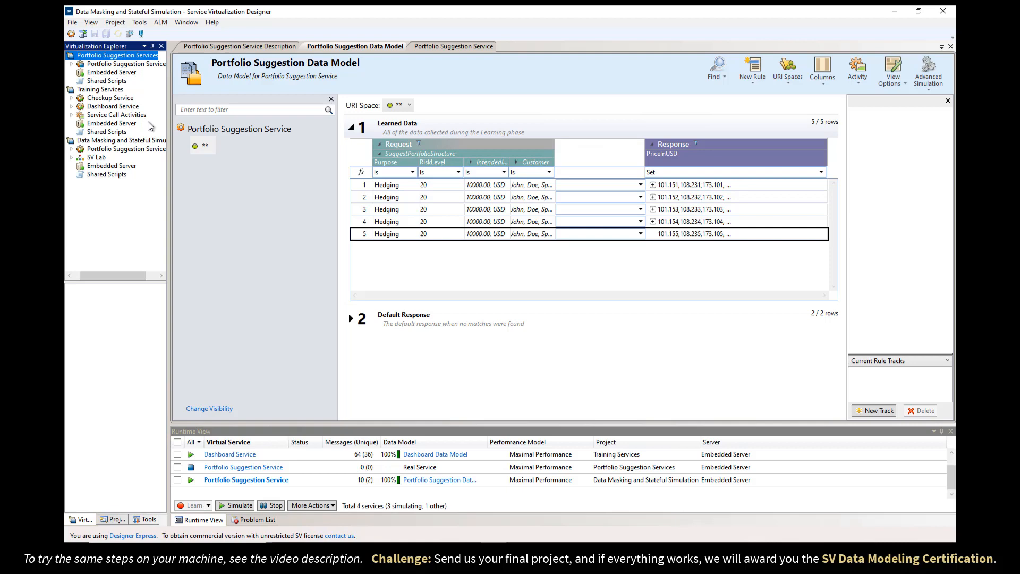
double_click(111, 149)
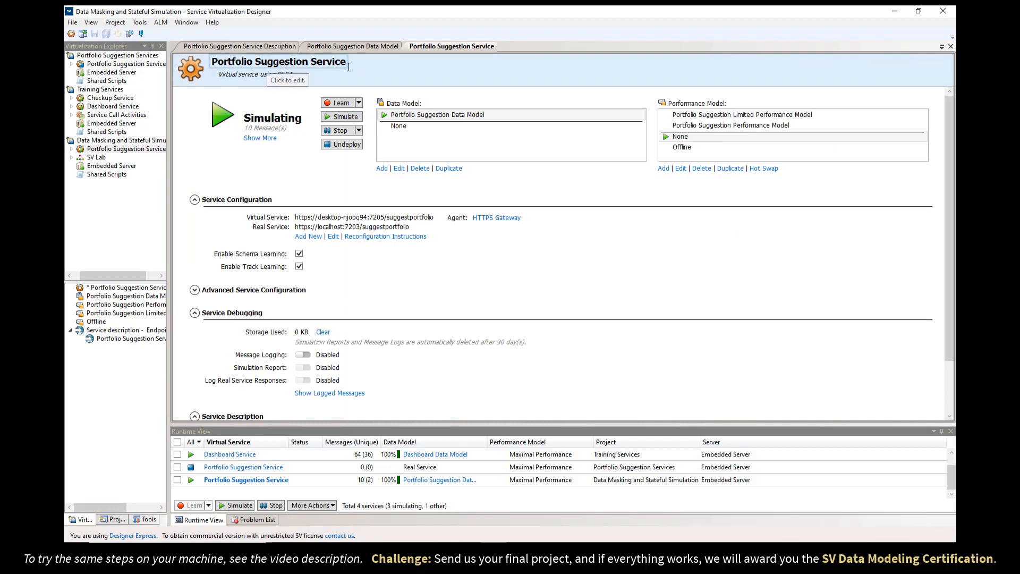
left_click(339, 145)
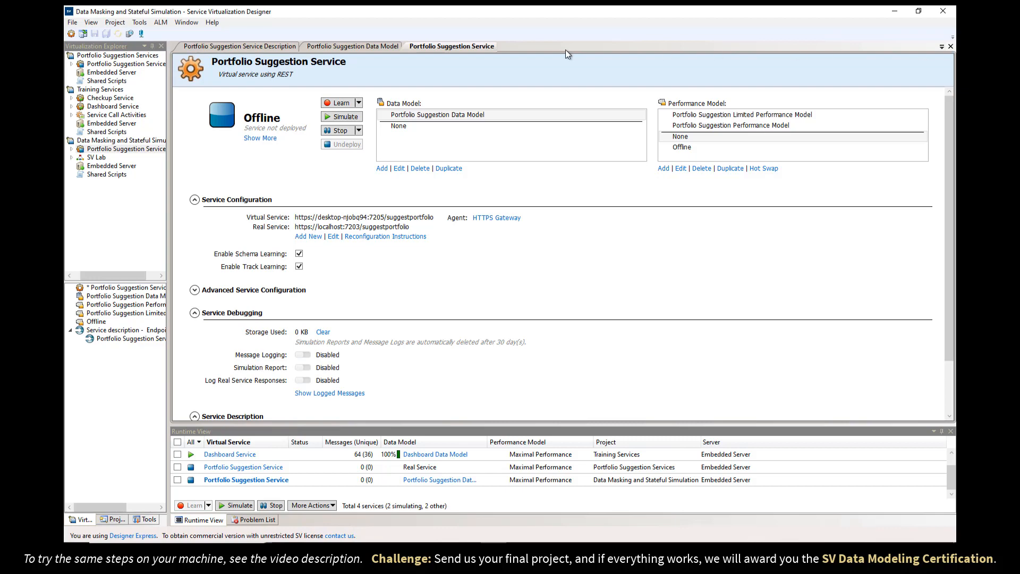
Close all documents, simulate the original Portfolio Suggestion Service, and open Portfolio Suggestion Data Model.
right_click(372, 48)
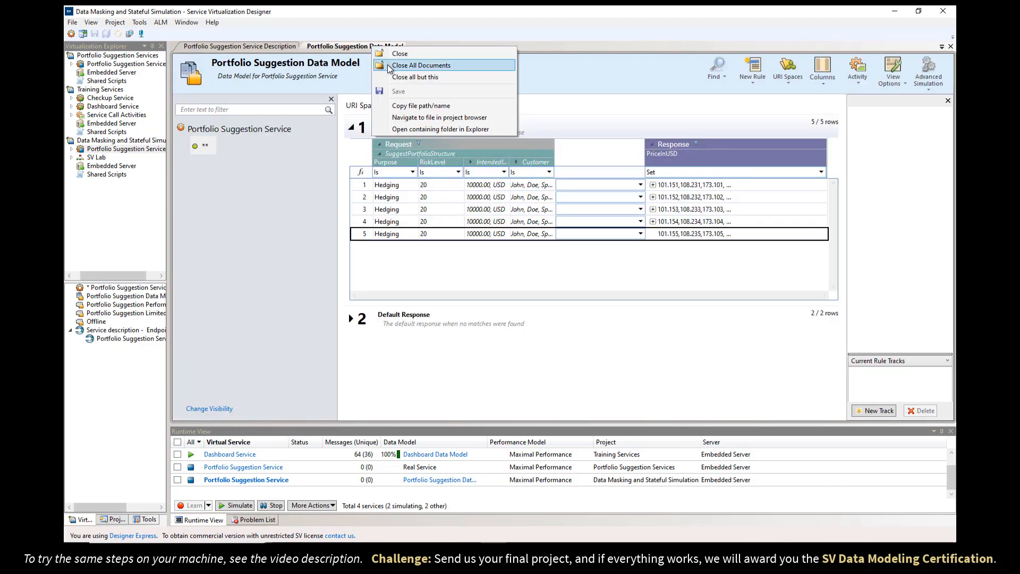
left_click(387, 65)
double_click(125, 63)
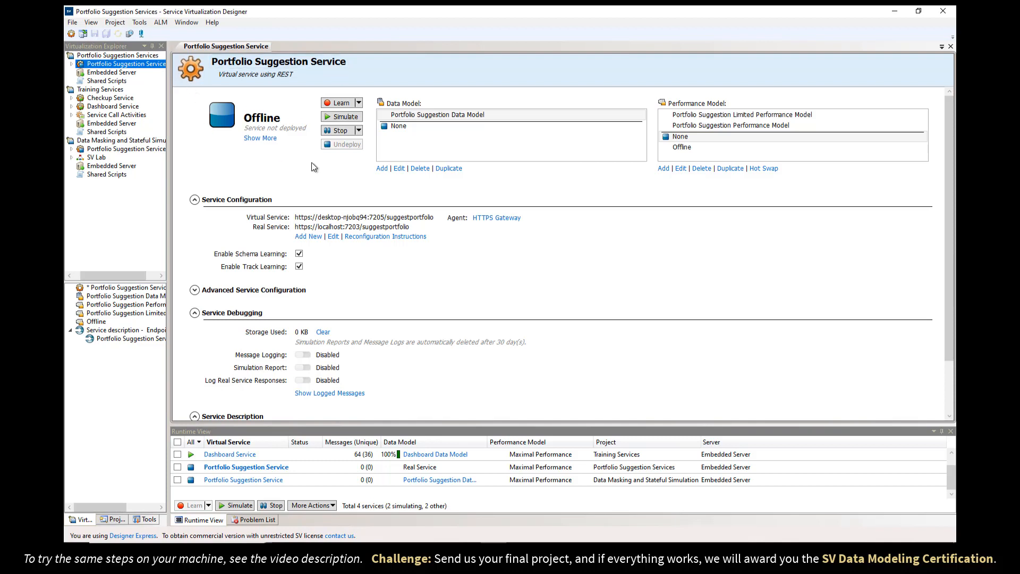
left_click(328, 118)
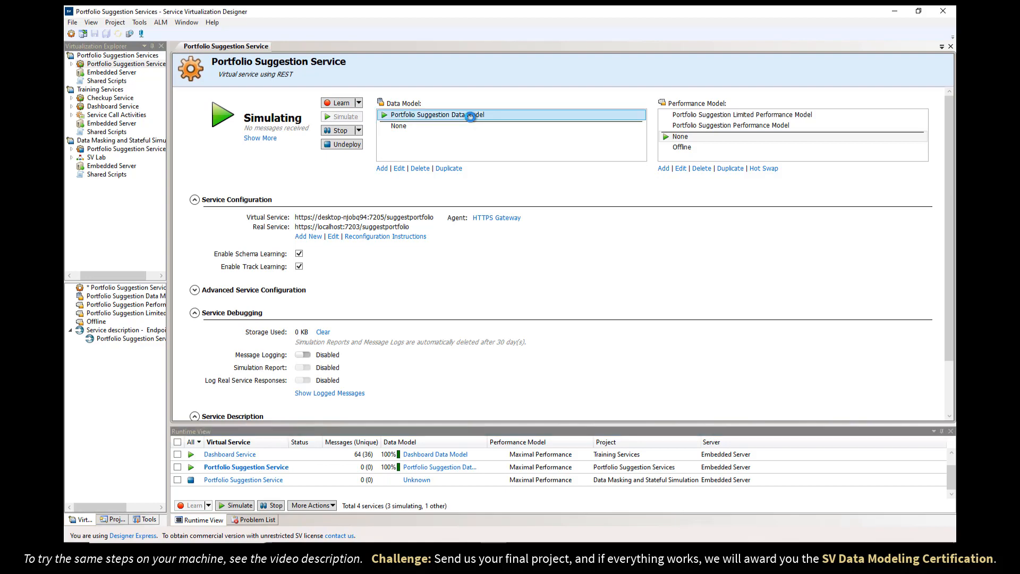
double_click(467, 115)
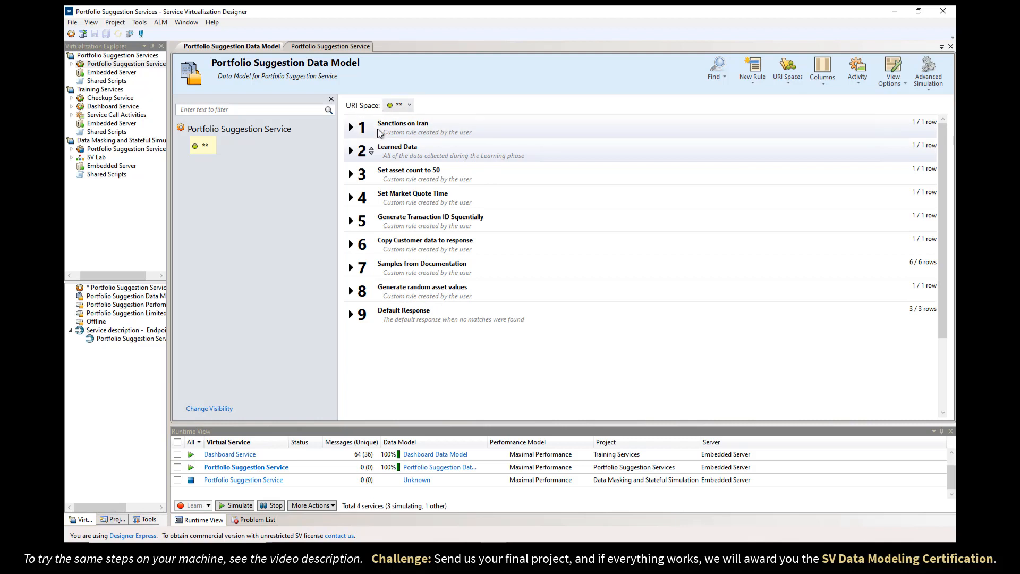
Disable the Sanctions on Iran rule and begin importing a new service call activity.
right_click(481, 130)
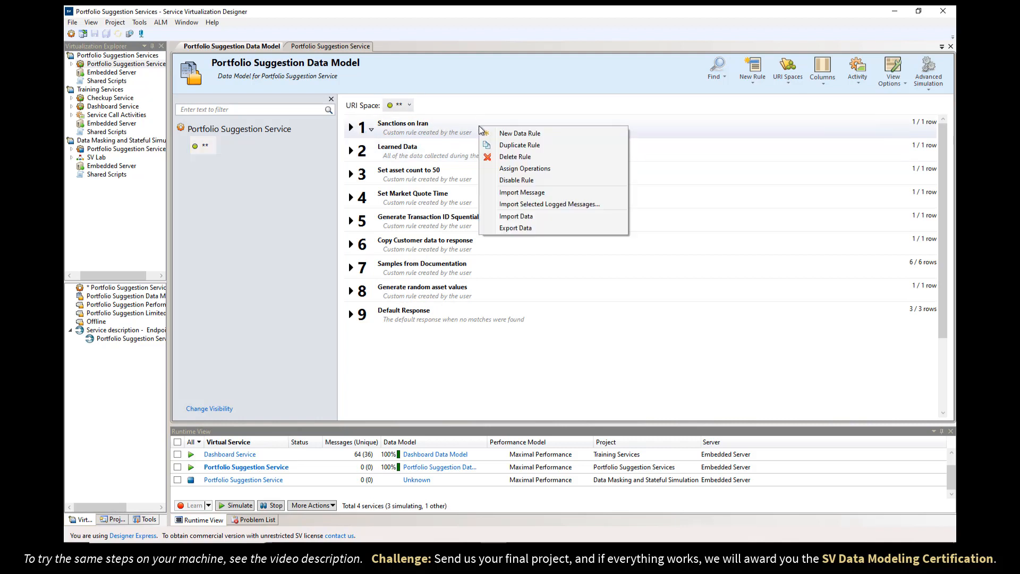
left_click(500, 180)
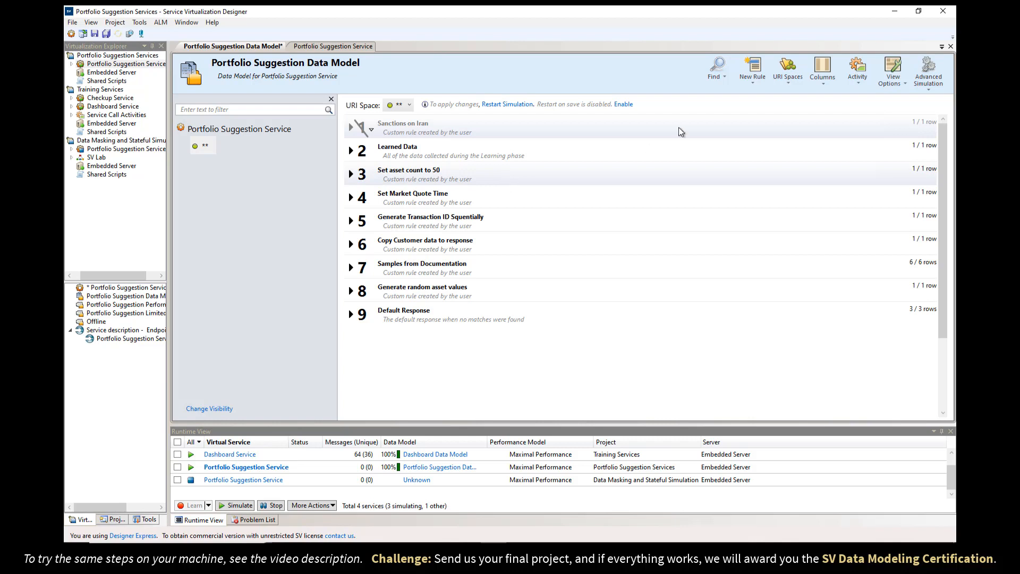
left_click(854, 79)
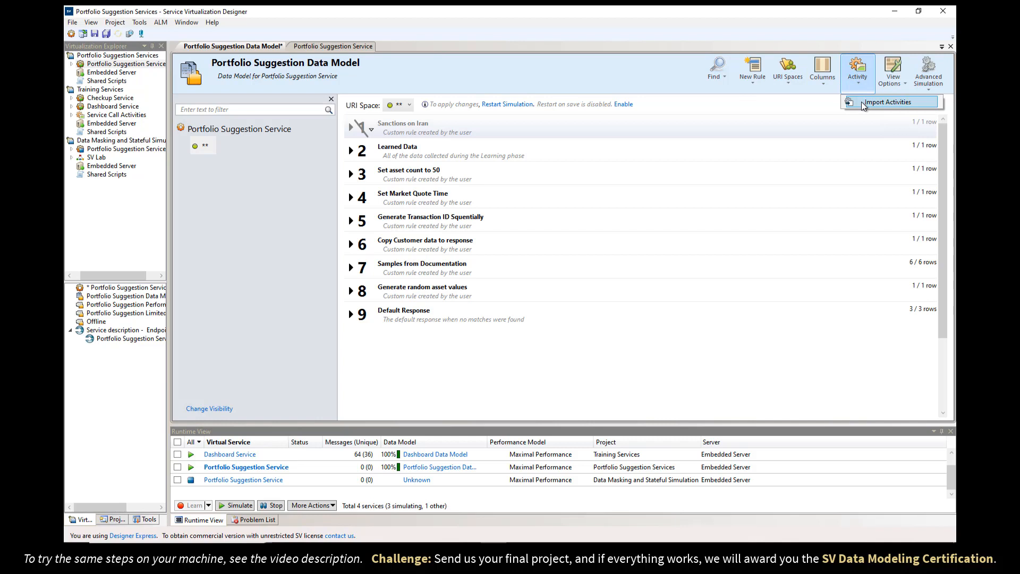
left_click(862, 101)
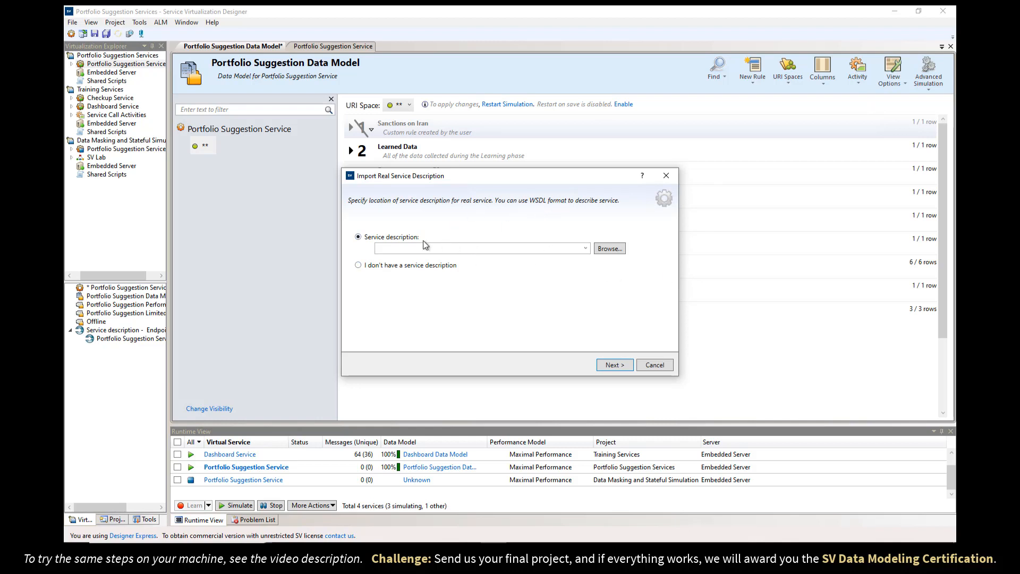
Indicate no service description exists and choose the REST protocol.
left_click(407, 266)
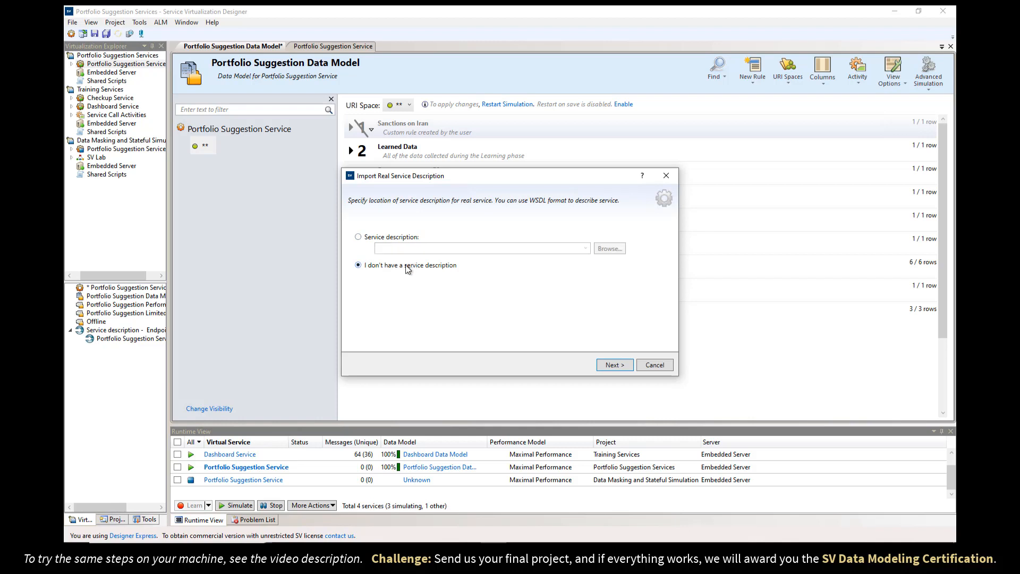
left_click(614, 365)
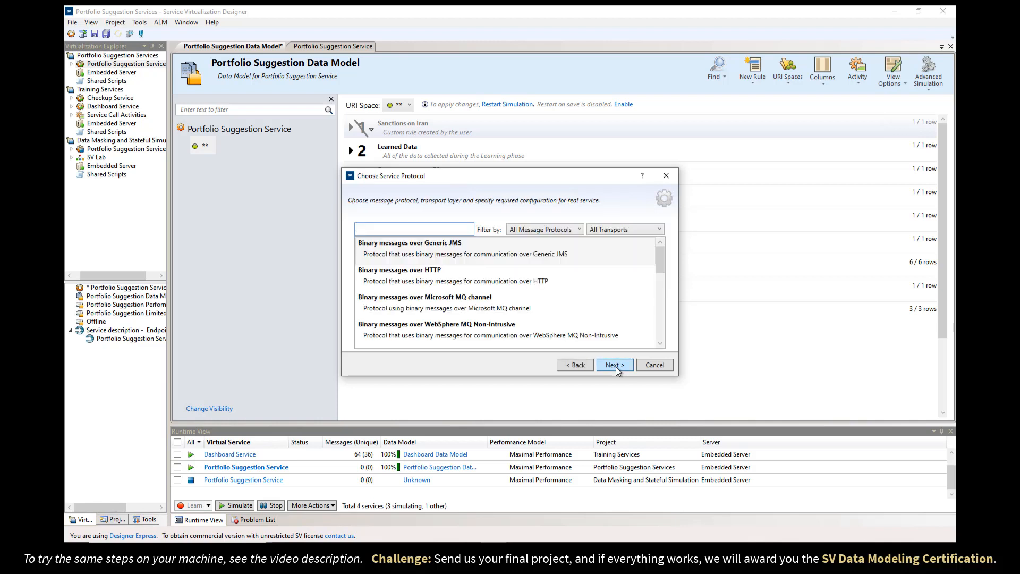
mouse_move(662, 260)
left_mouse_down()
mouse_move(662, 303)
mouse_move(664, 252)
left_mouse_up()
mouse_move(660, 253)
left_mouse_down()
mouse_move(661, 300)
mouse_move(659, 251)
left_mouse_up()
type("res")
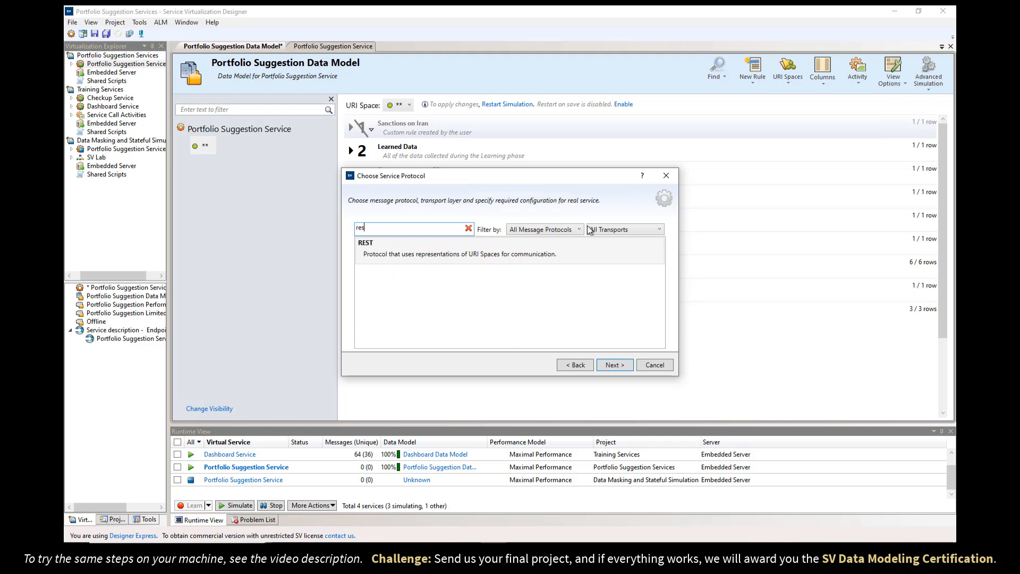
left_click(422, 257)
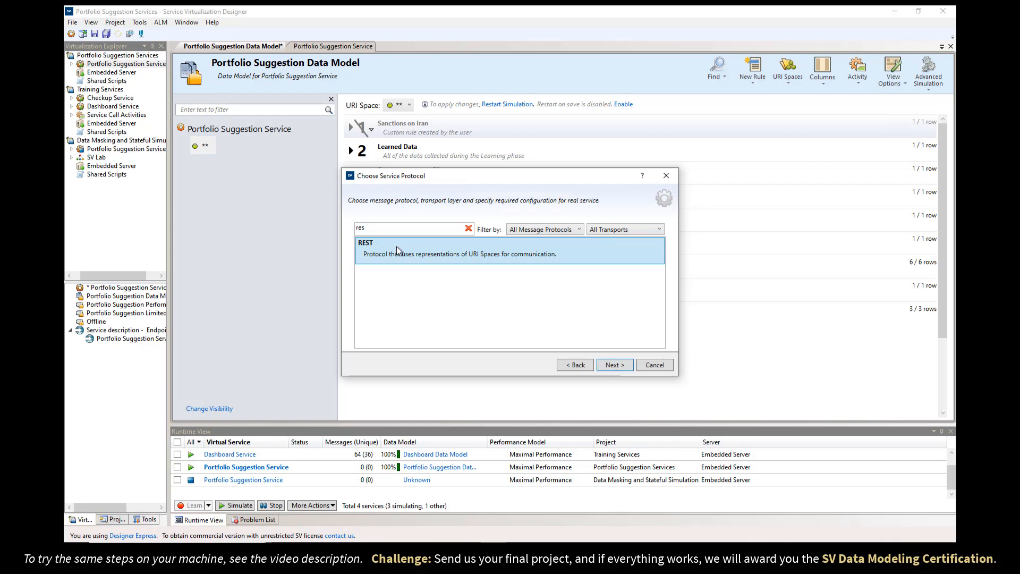
left_click(617, 365)
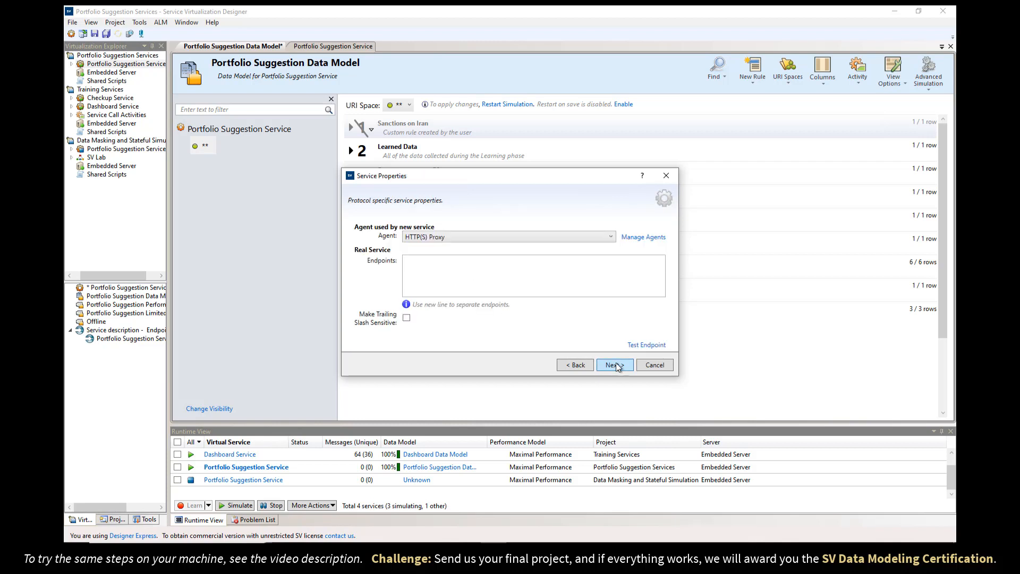
Use the HTTPS Gateway agent with the sanctions URL as real endpoint, adding no activity yet.
left_click(496, 237)
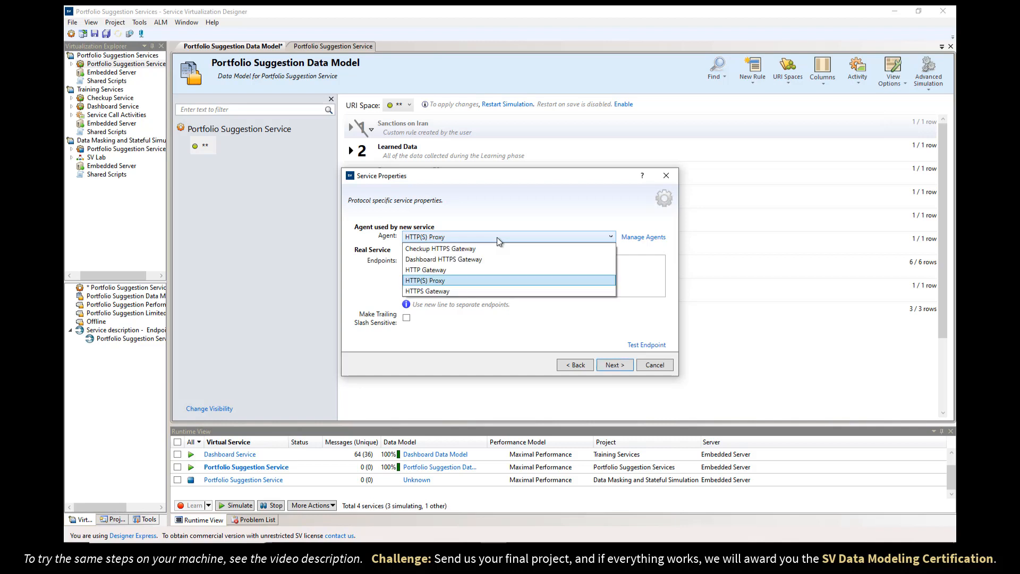
left_click(453, 292)
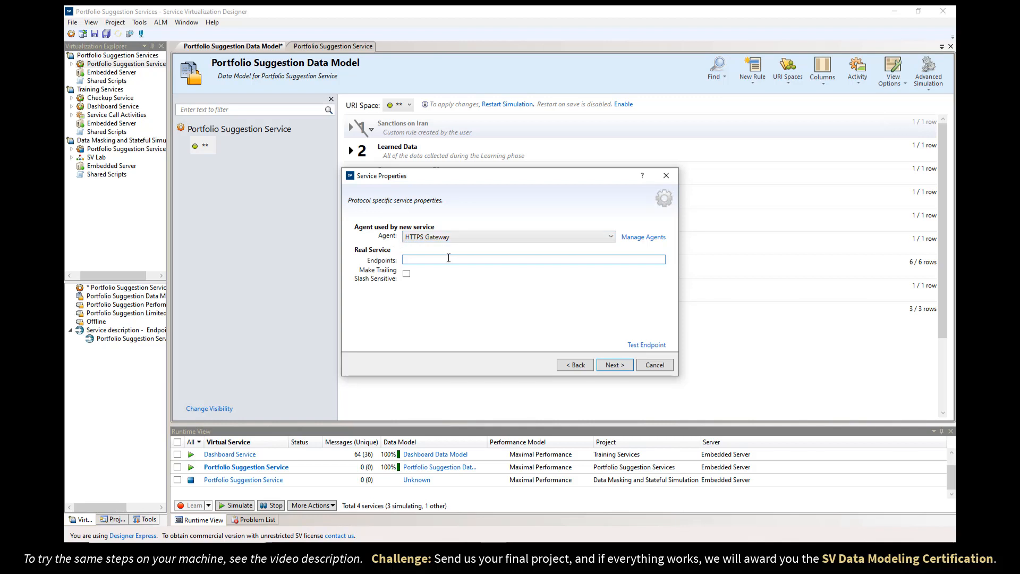
type("https://localhost:7203/sanctions")
left_click(614, 365)
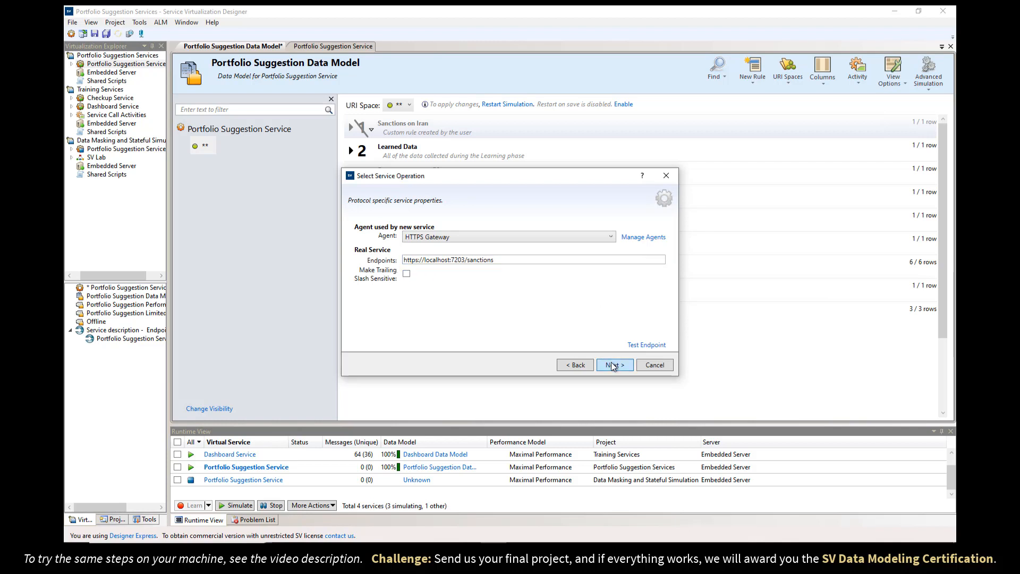
left_click(375, 269)
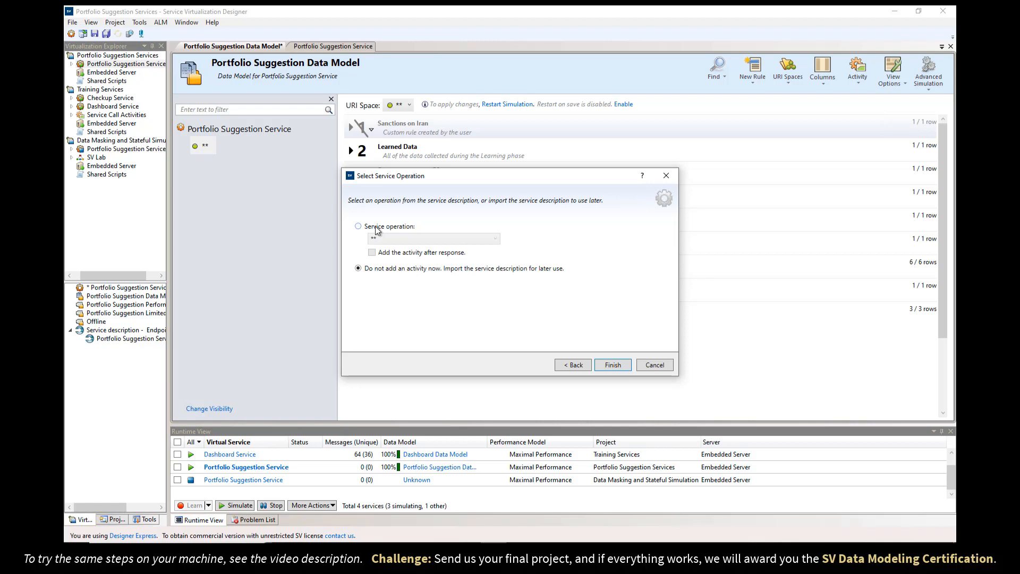
left_click(612, 365)
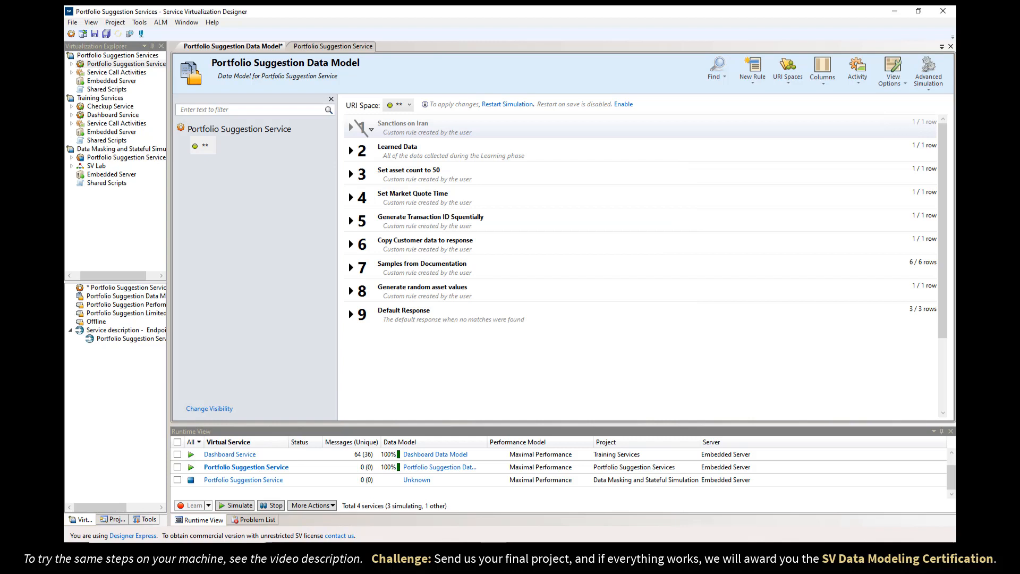
Choose SCA Description > Learn Schema from Messages and confirm saving the data model.
left_click(858, 74)
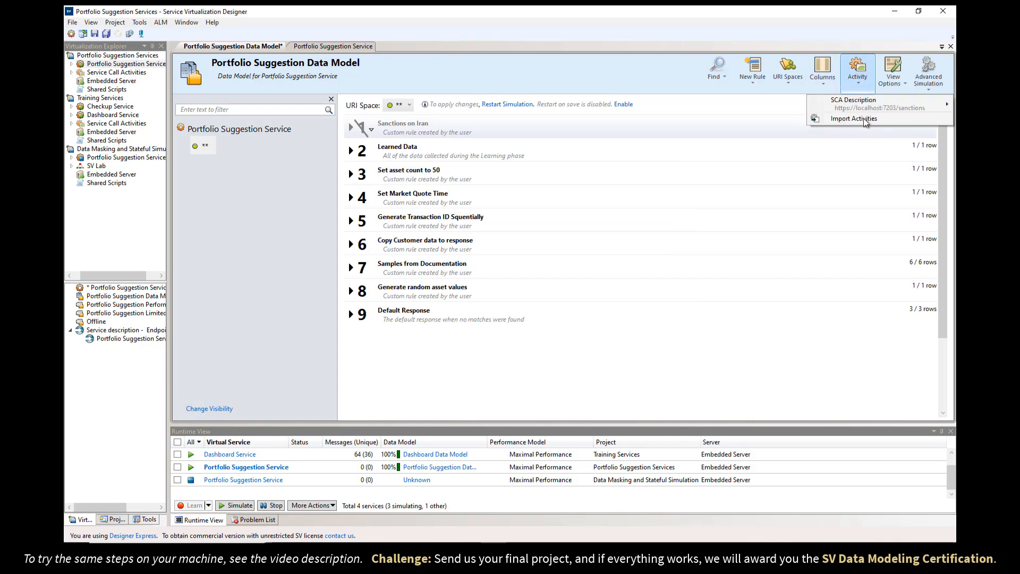
mouse_move(861, 103)
mouse_move(764, 104)
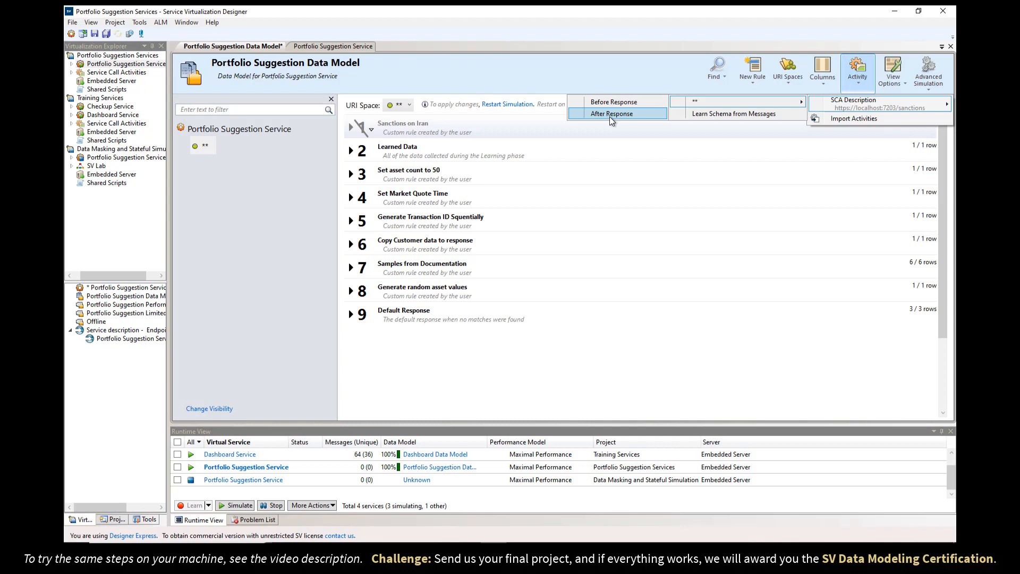
left_click(731, 116)
left_click(556, 319)
left_click(556, 317)
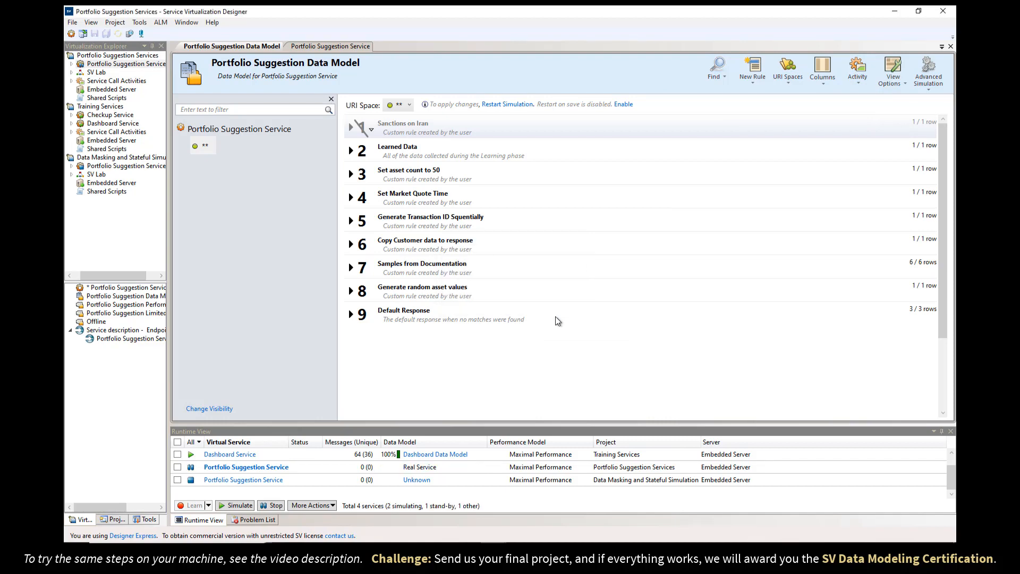
Fill the request and response boxes with the scaRequest.xml and scaResponse.xml contents.
key("alt+Tab")
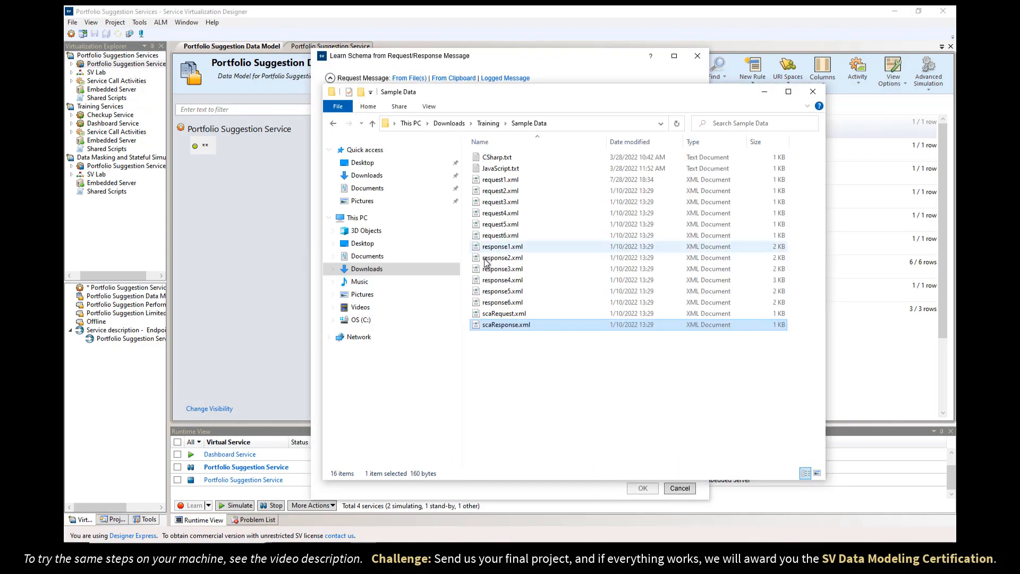
right_click(503, 315)
left_click(545, 103)
key("ctrl+a")
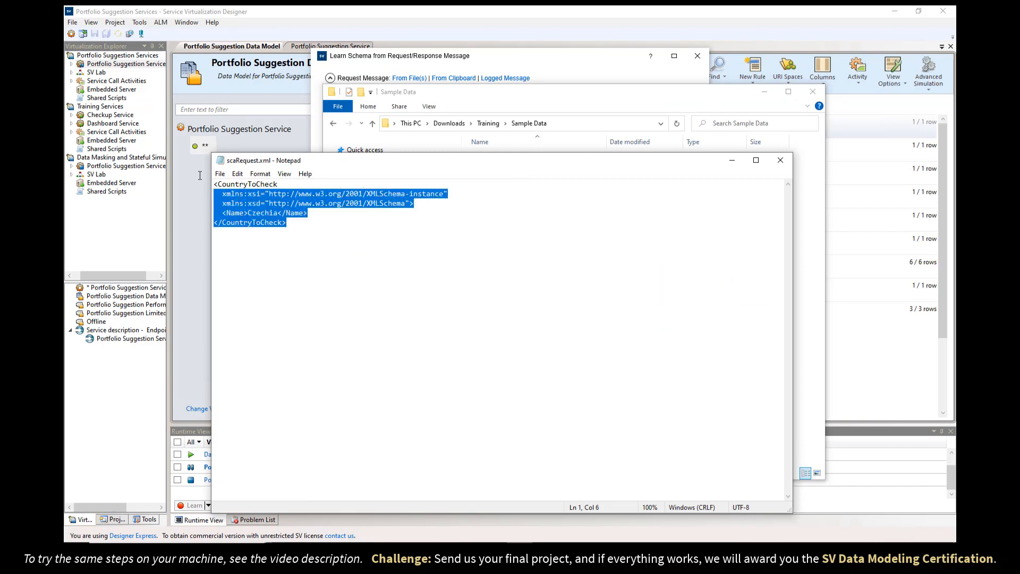
left_click(480, 60)
key("alt+Tab")
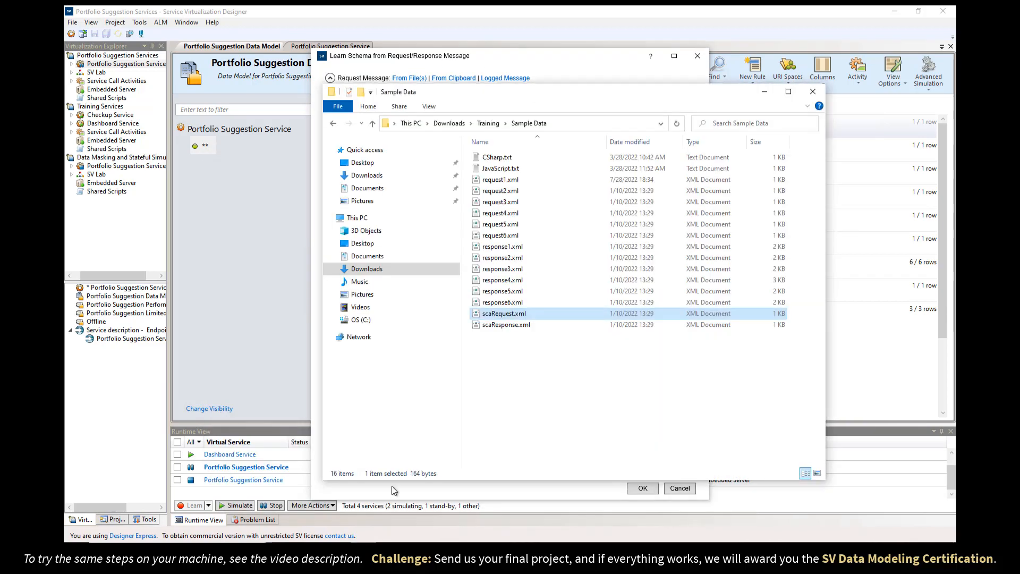
right_click(525, 324)
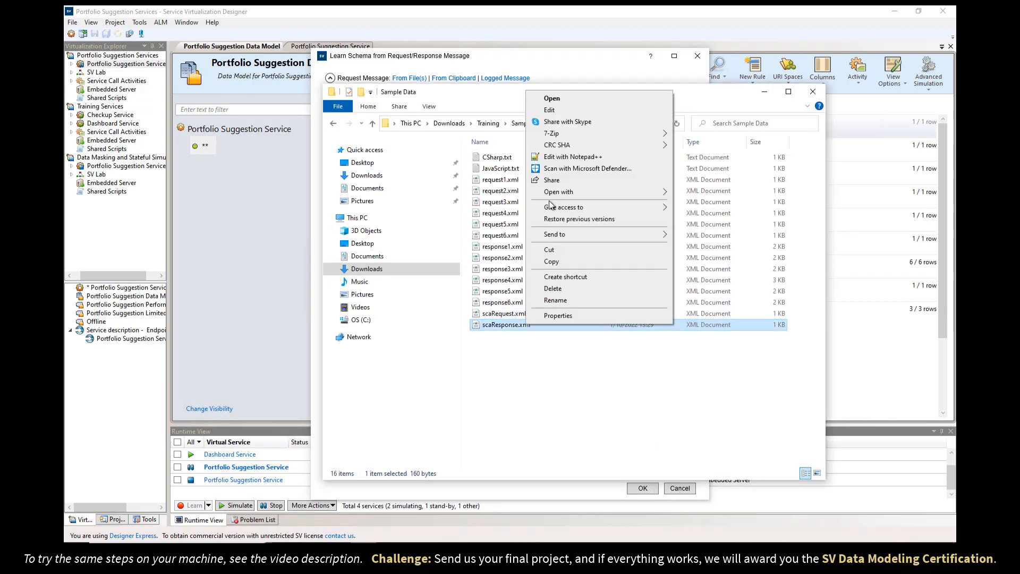
left_click(550, 110)
key("ctrl+a")
key("ctrl+c")
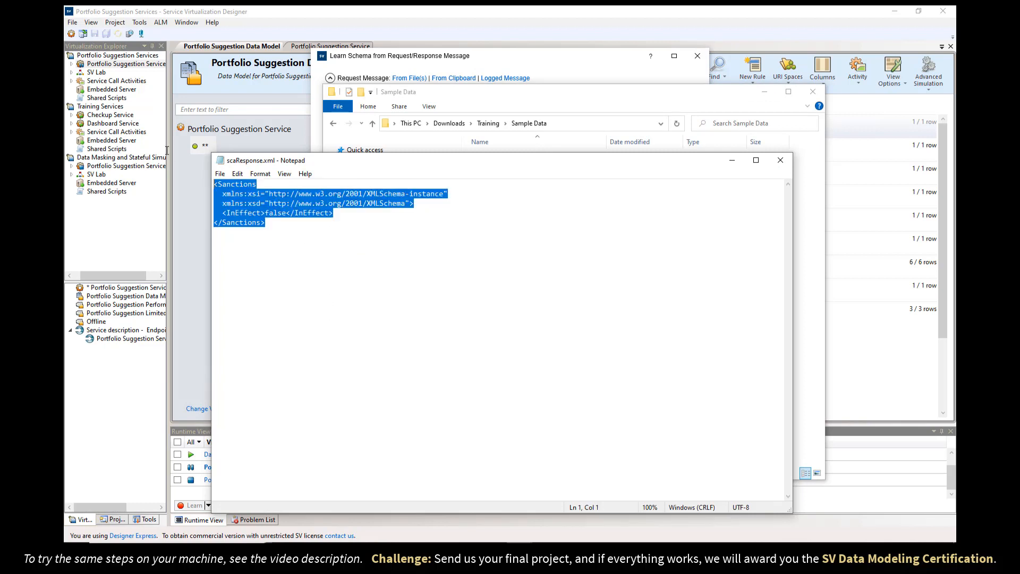
left_click(568, 81)
left_click(442, 346)
key("ctrl+v")
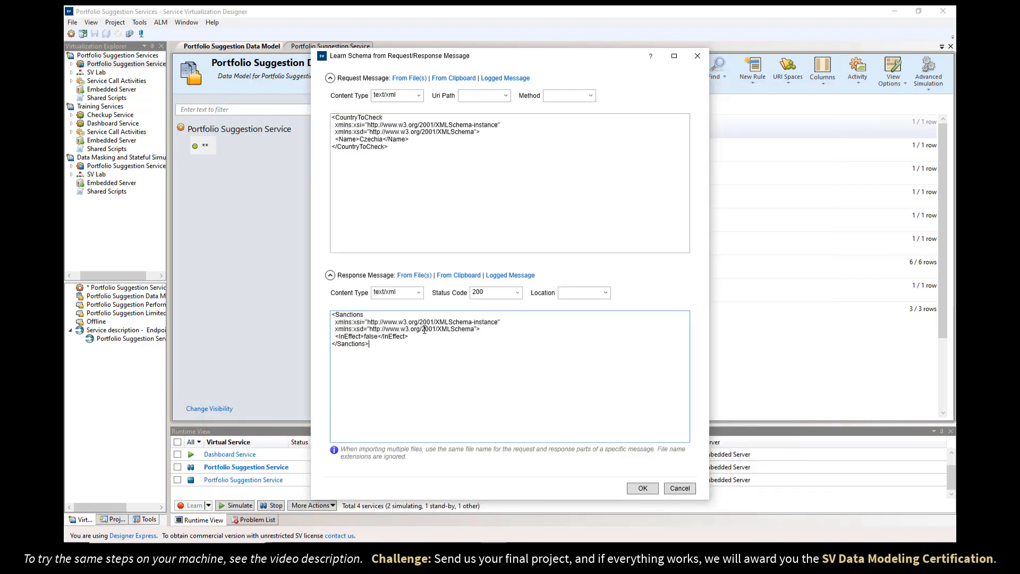
Set the request method to POST and confirm the learned schema.
left_click(591, 96)
left_click(579, 128)
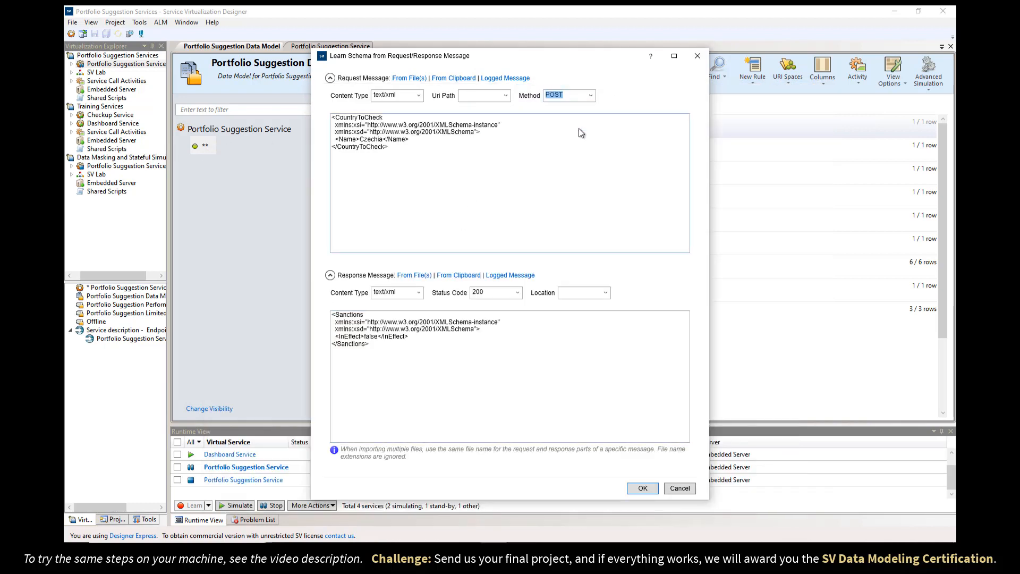
left_click(637, 492)
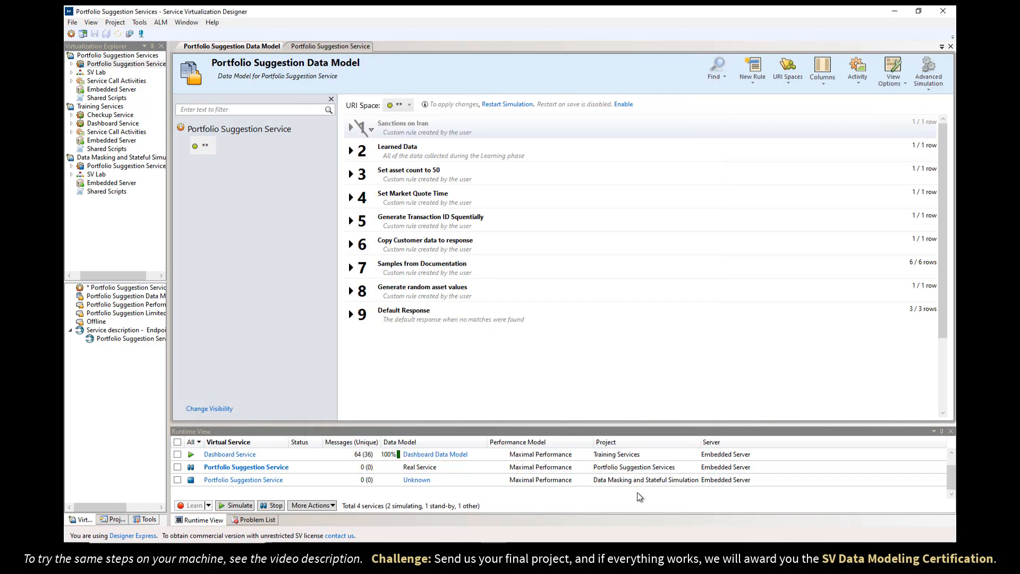
Try inserting the sanctions activity into a rule from the SCA Description menu.
left_click(852, 74)
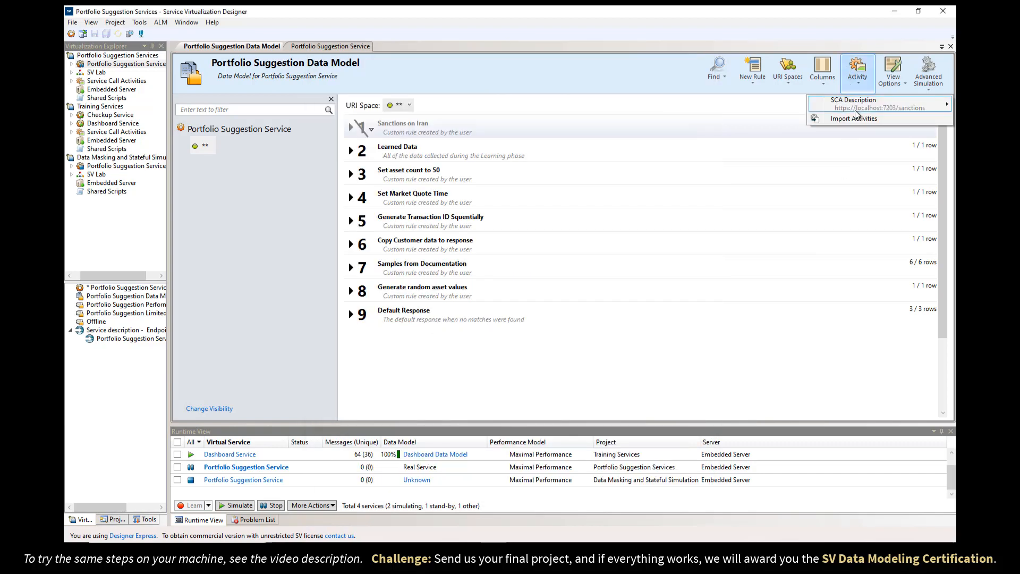
mouse_move(855, 110)
mouse_move(776, 103)
left_click(645, 101)
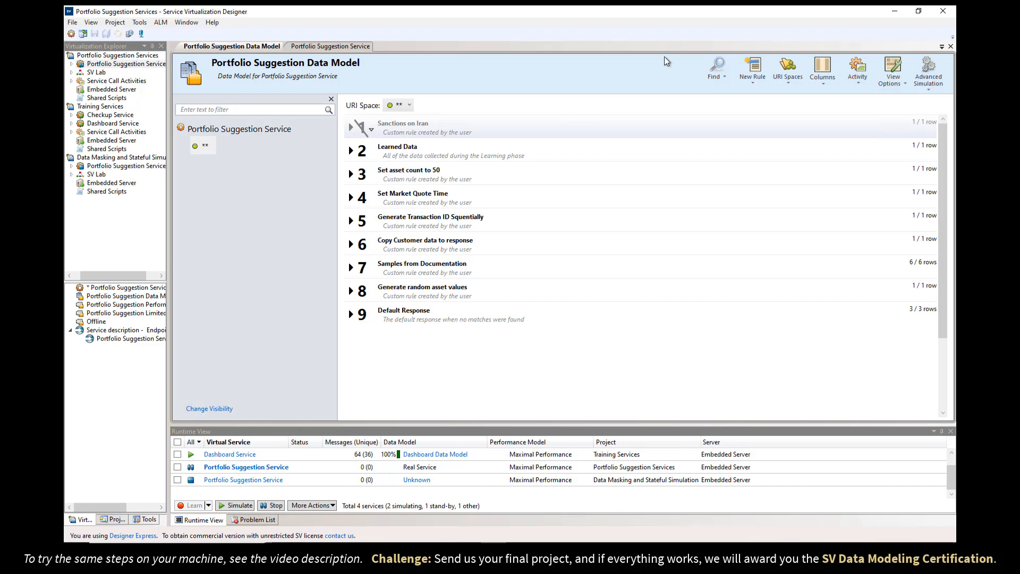
Copy the rule name 'Call external Sanctions service' from the instructions PDF, page 2/2.
left_click(337, 552)
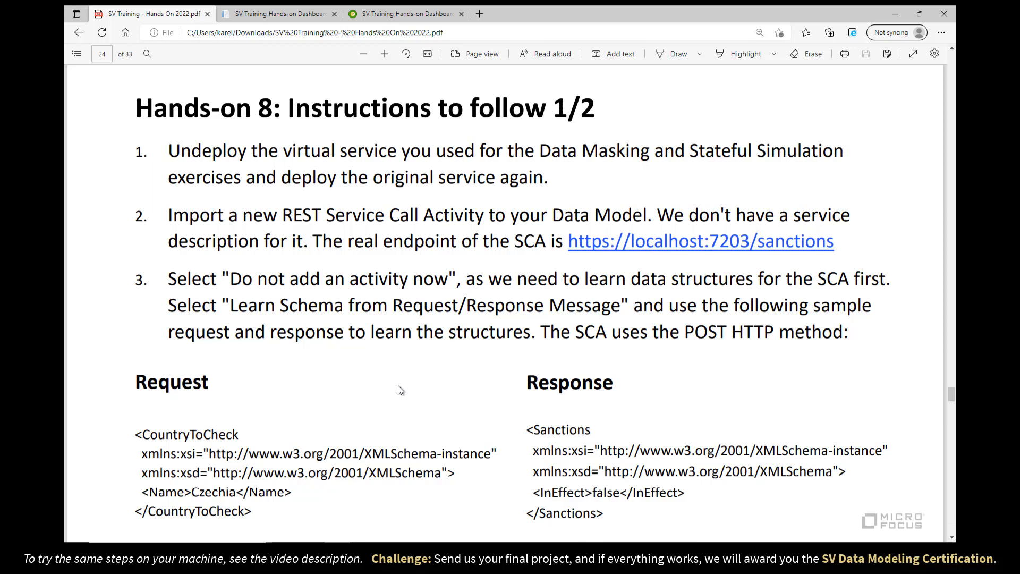
scroll(405, 351, "down", 7)
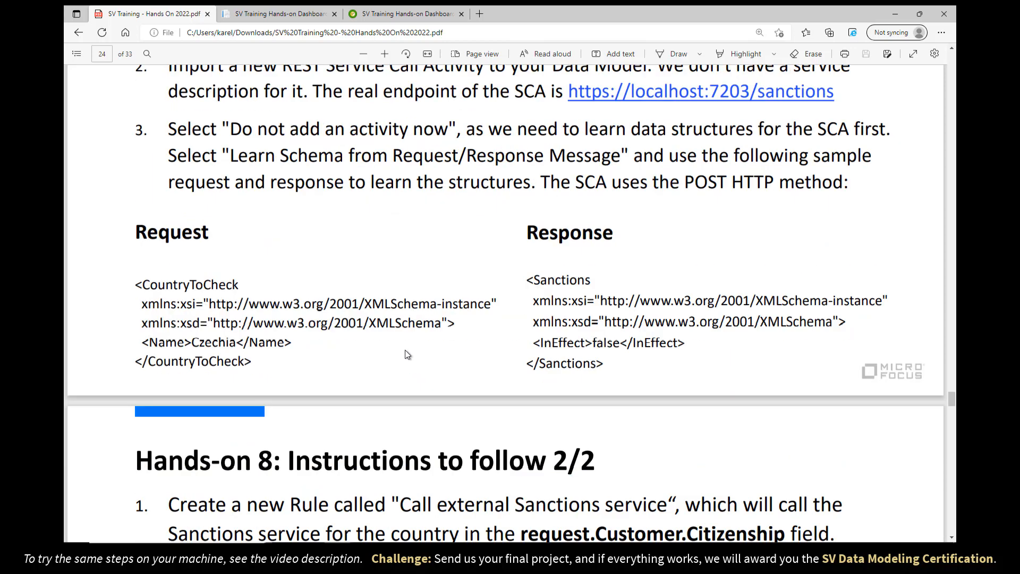
scroll(408, 354, "down", 2)
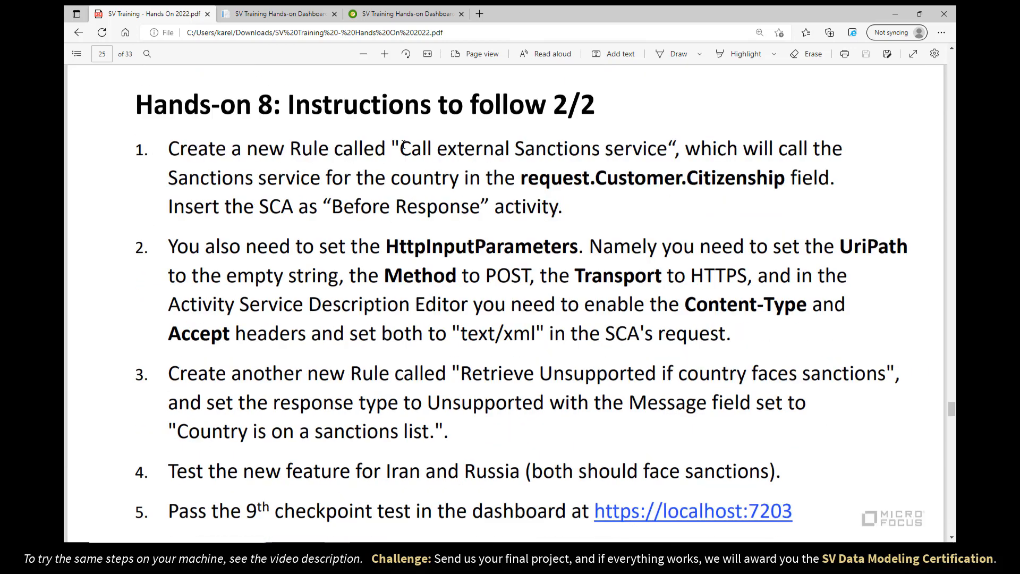
left_click_drag(400, 149, 669, 149)
key("ctrl+c")
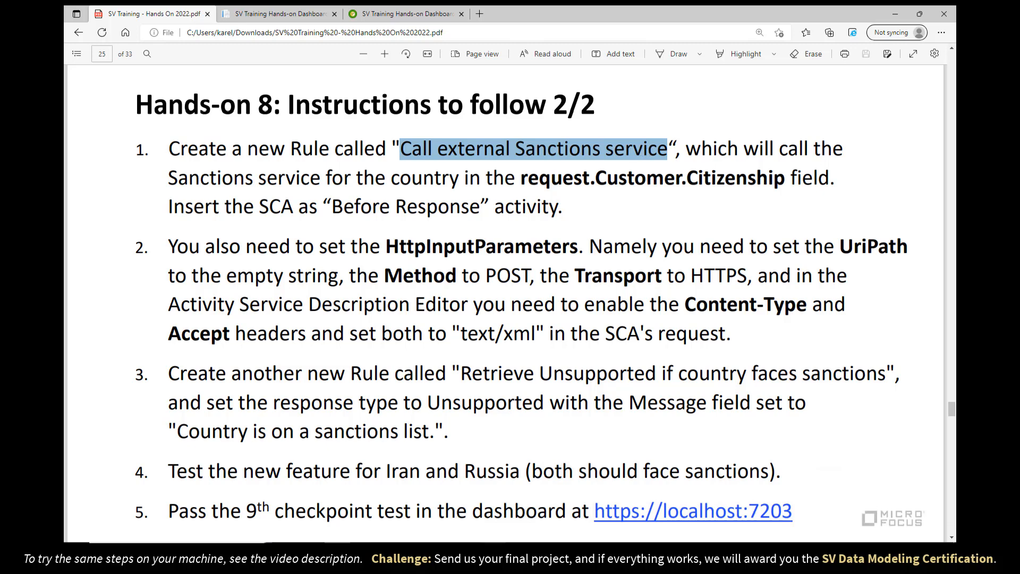
key("alt+Tab")
Create a data rule named 'Call external Sanctions service' and expand it.
left_click(745, 75)
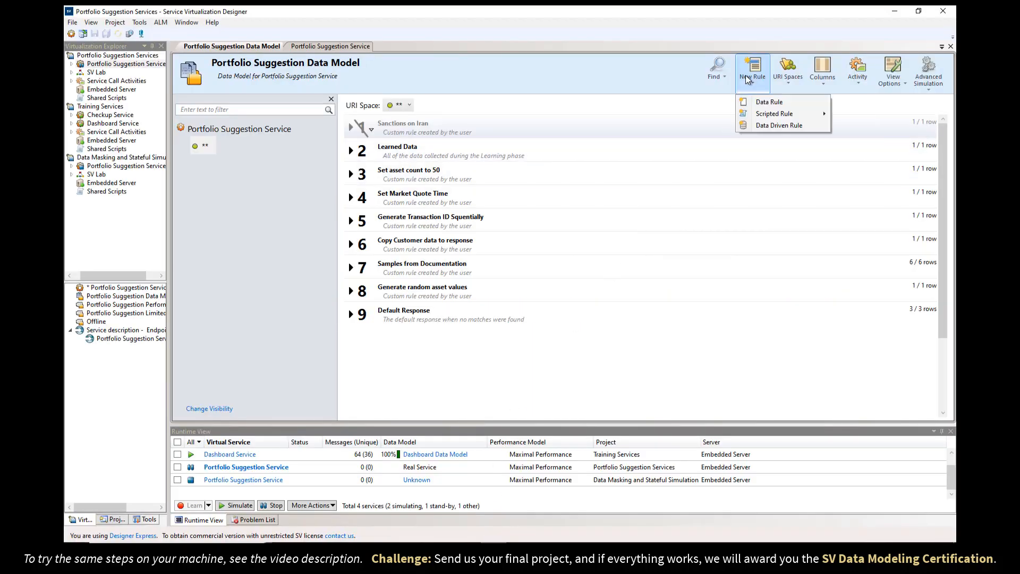
left_click(748, 101)
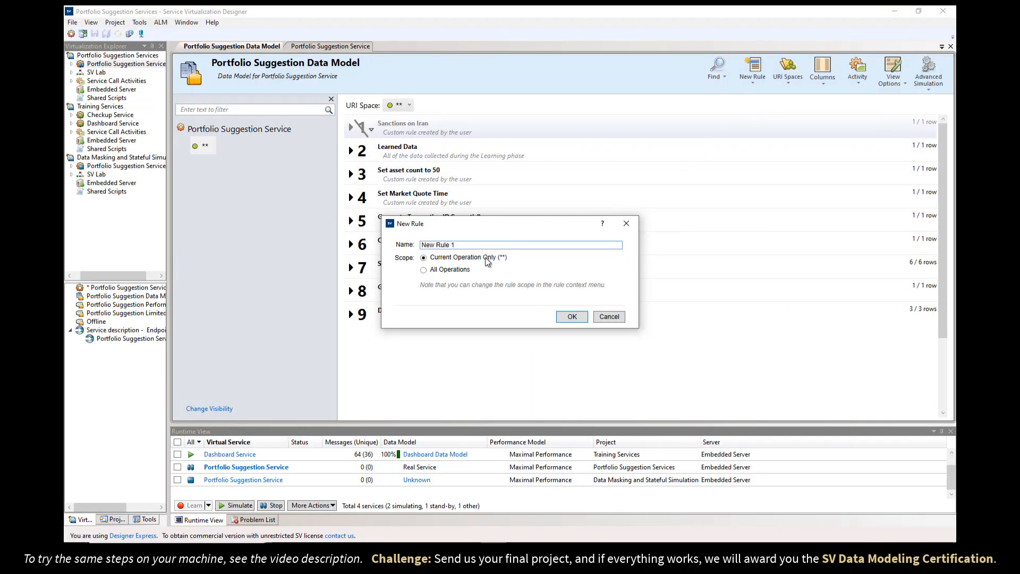
left_click_drag(479, 245, 365, 246)
key("ctrl+v")
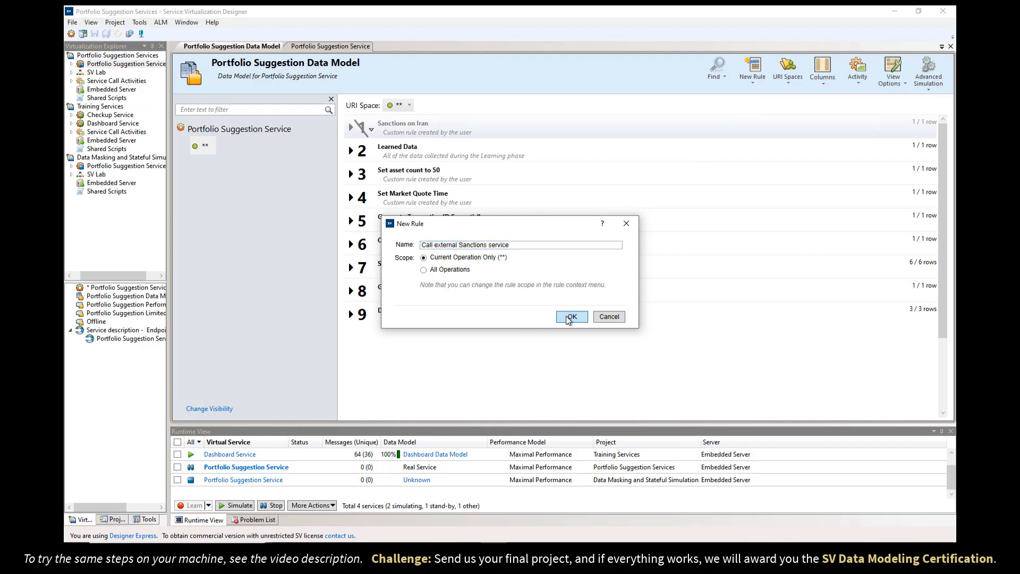
left_click(566, 316)
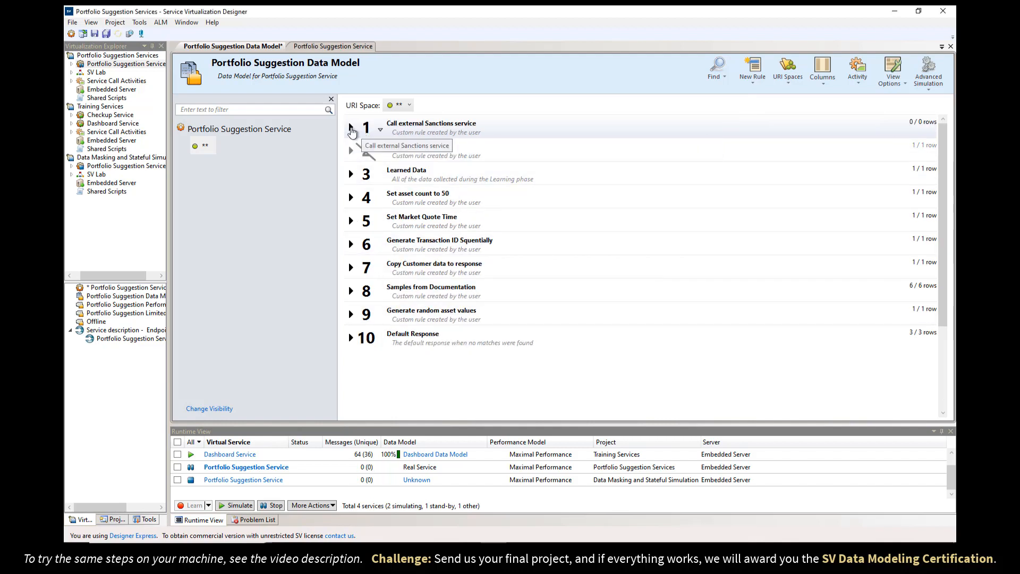
left_click(351, 128)
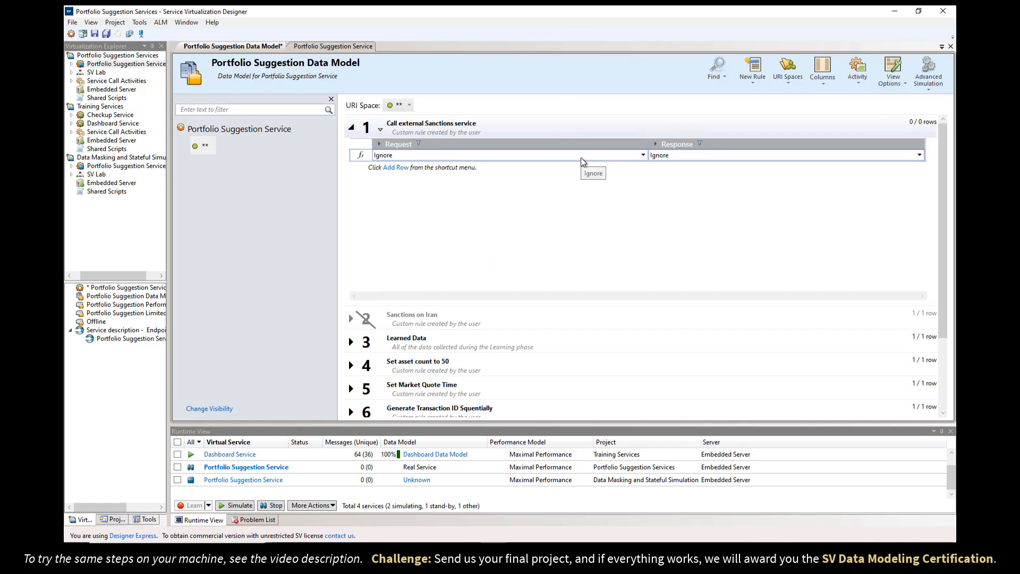
left_click(858, 70)
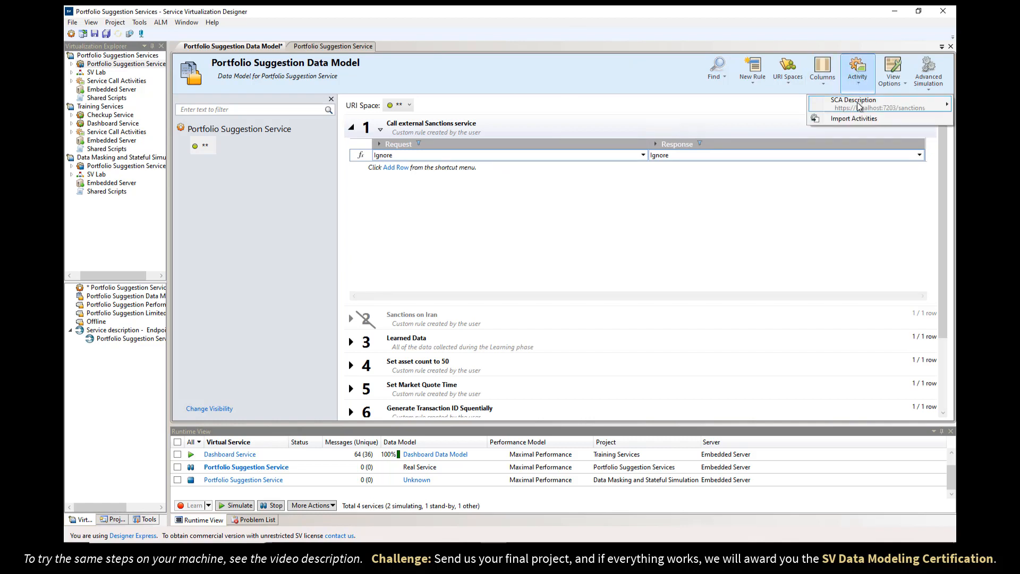
Insert the sanctions activity Before Response, naming it 'Check Sanctions'.
left_click(638, 104)
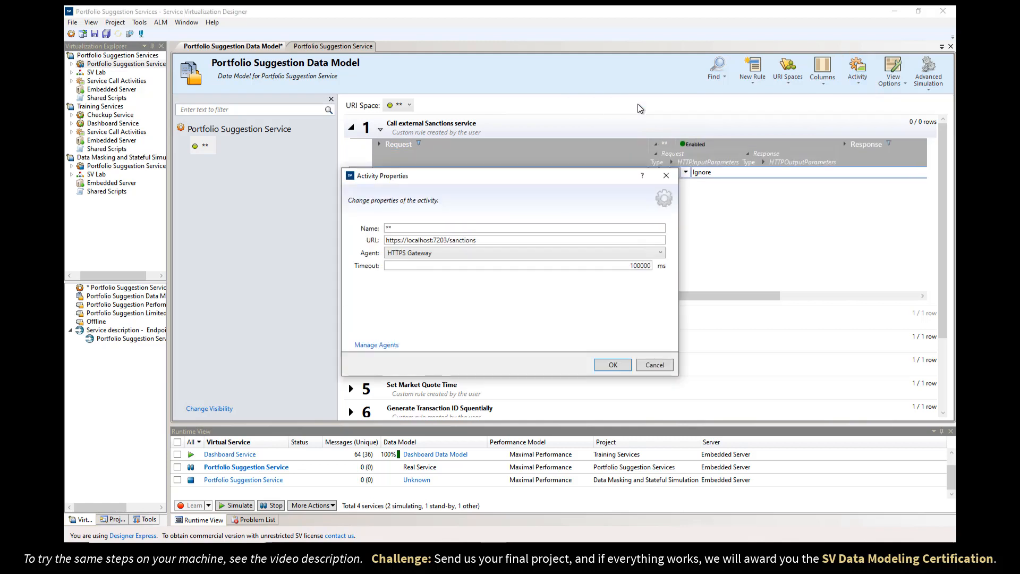
double_click(409, 229)
type("Check Sanctions")
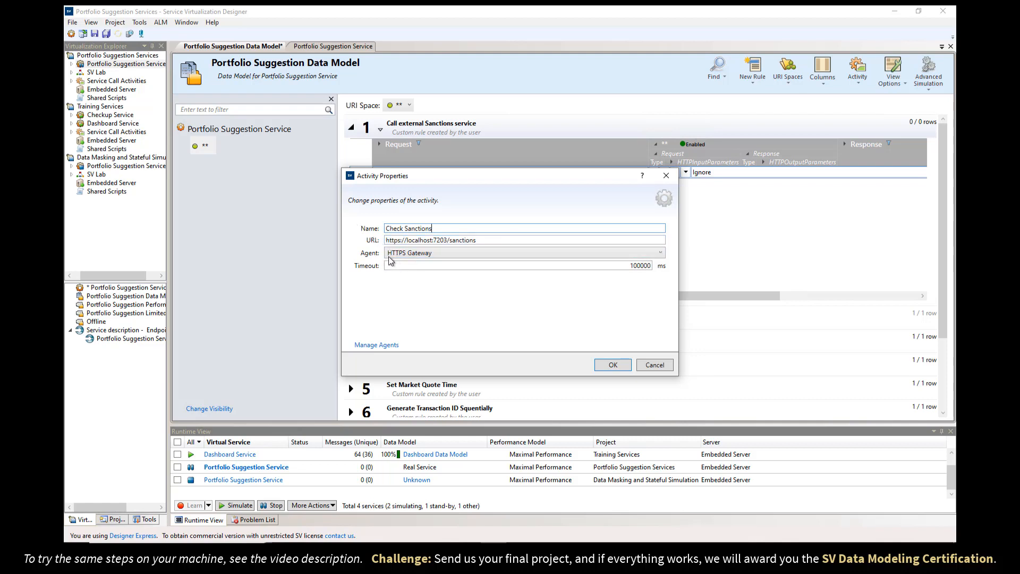
left_click(604, 369)
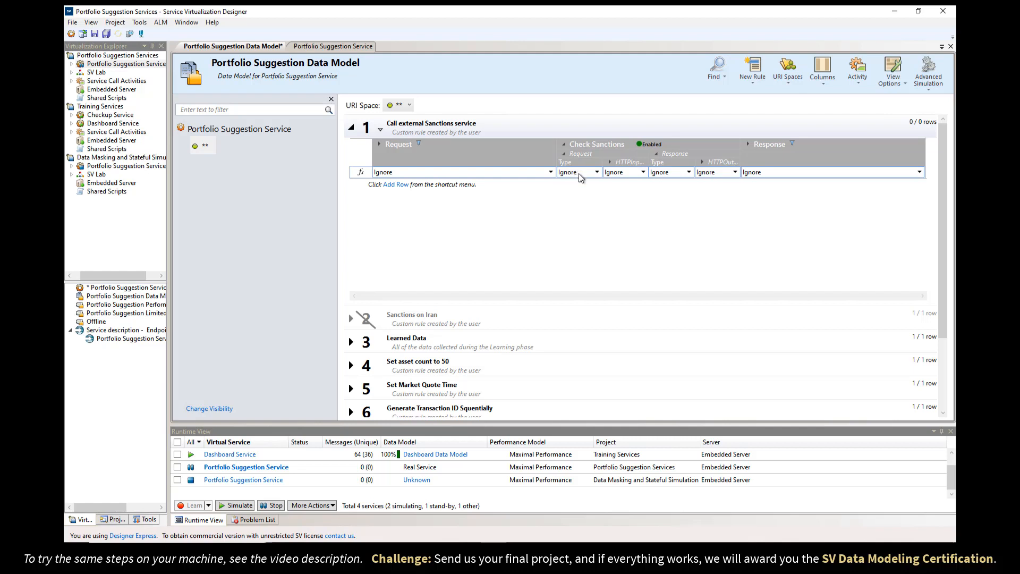
Add a row to the Call external Sanctions service rule, open its detail, and set Request Type to Ignore.
left_click(395, 185)
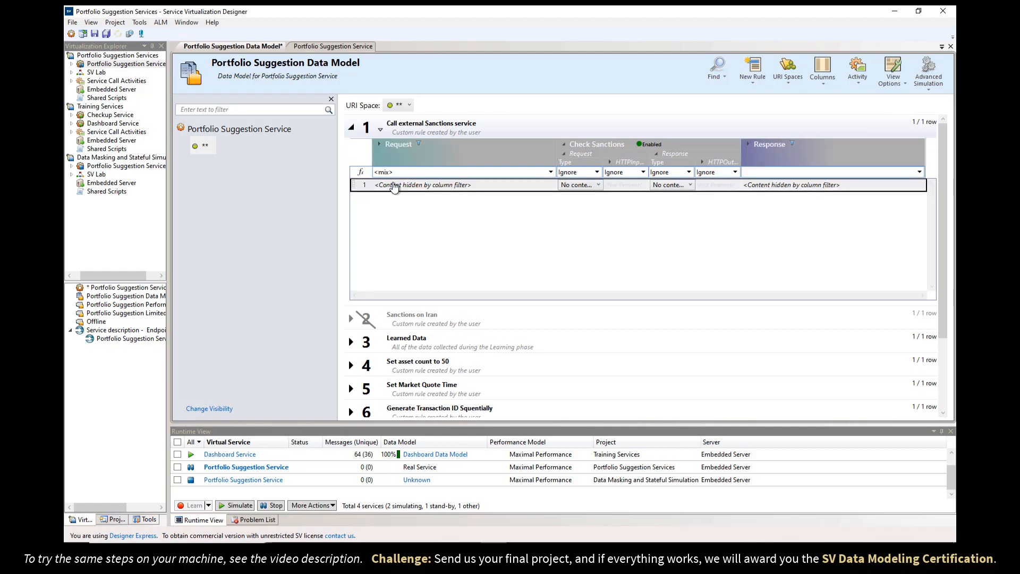
right_click(473, 184)
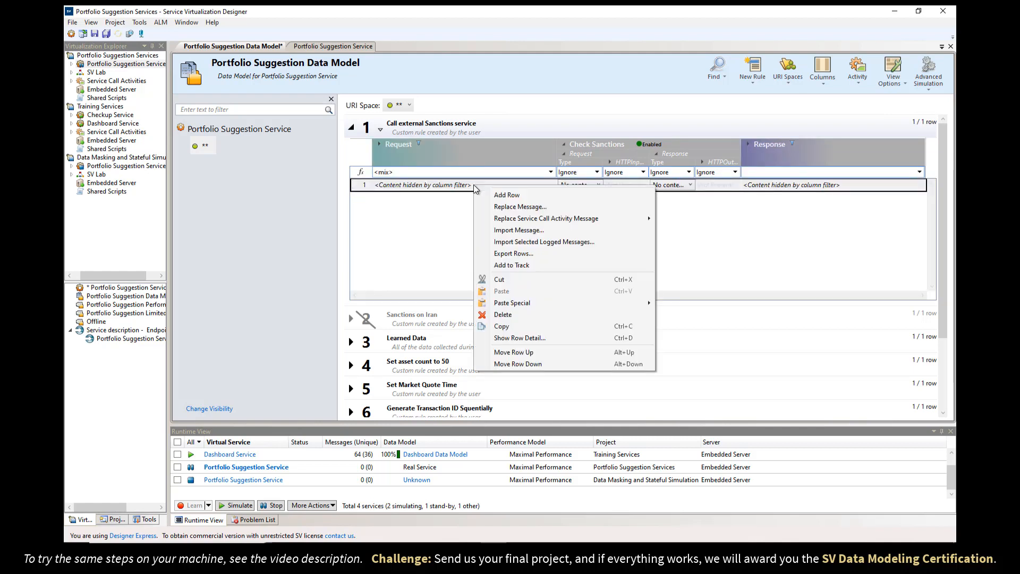
left_click(515, 339)
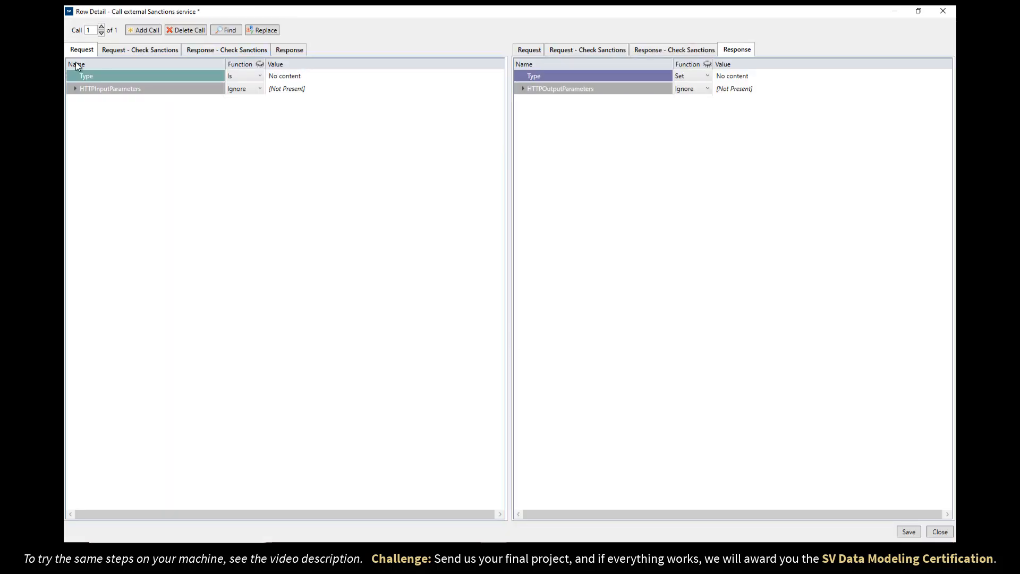
left_click(251, 79)
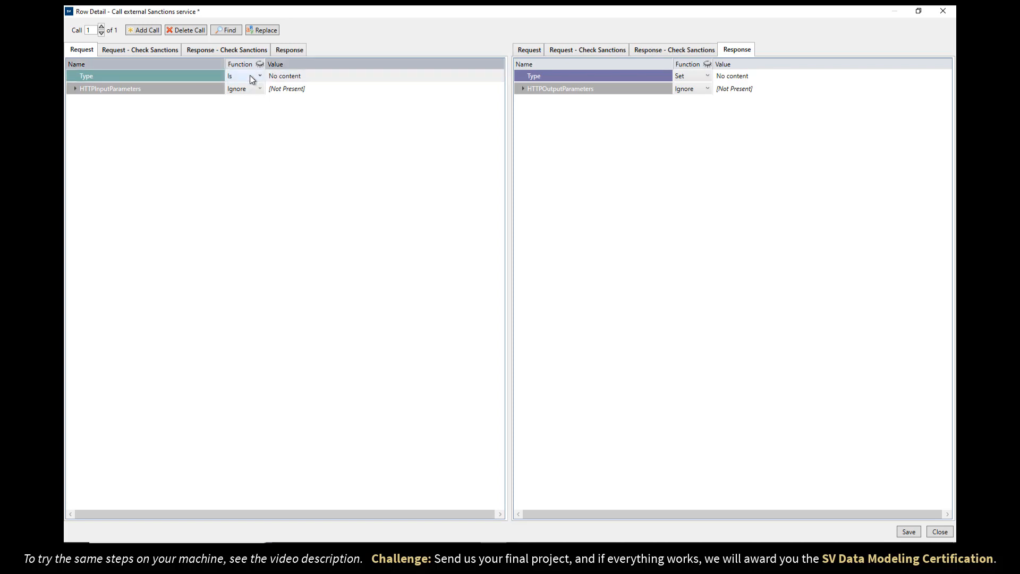
left_click(252, 79)
left_click(248, 105)
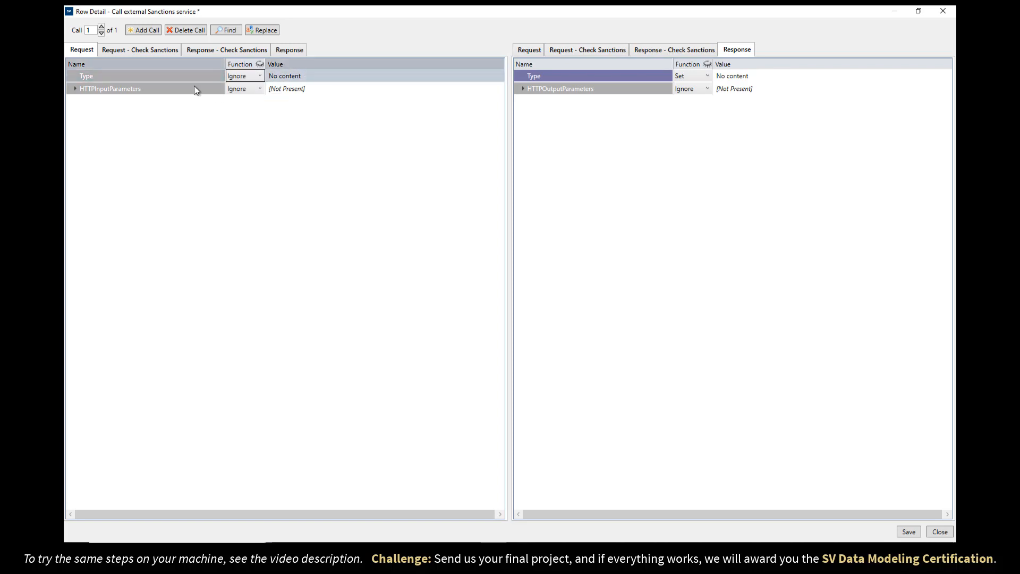
Set the rule's Response Type function to Ignore after reviewing the Check Sanctions request and response parts.
left_click(135, 51)
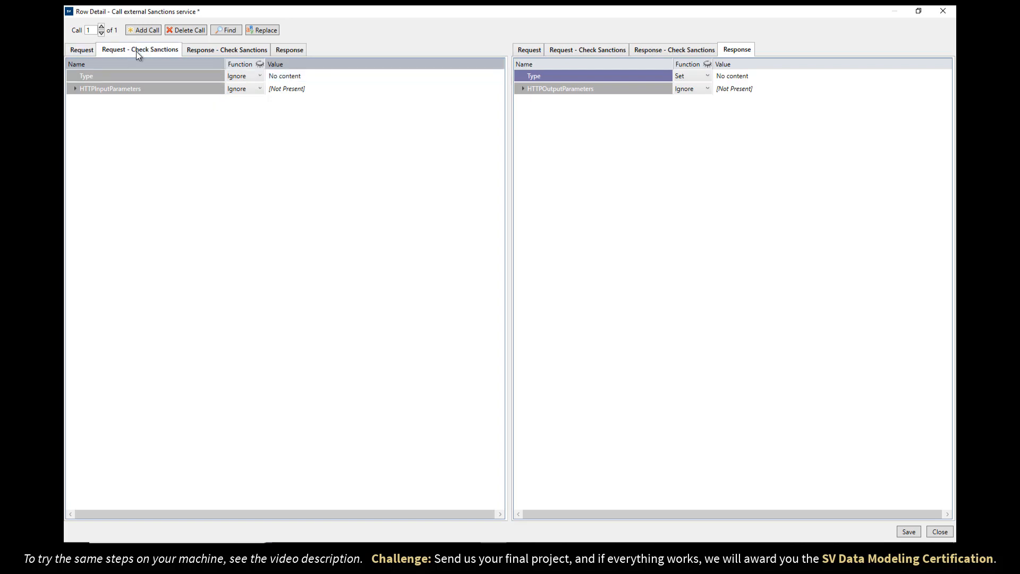
left_click(209, 50)
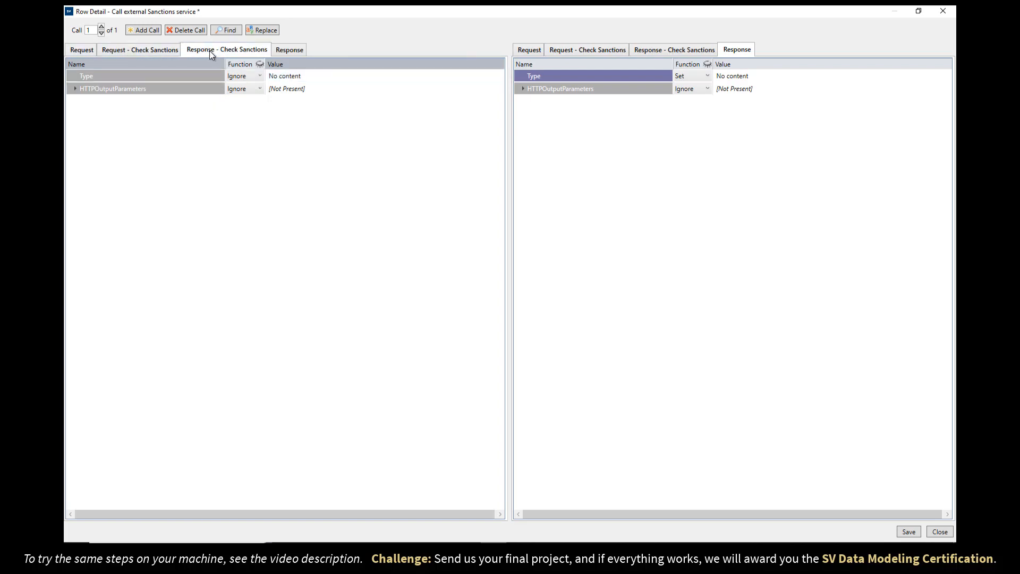
left_click(295, 51)
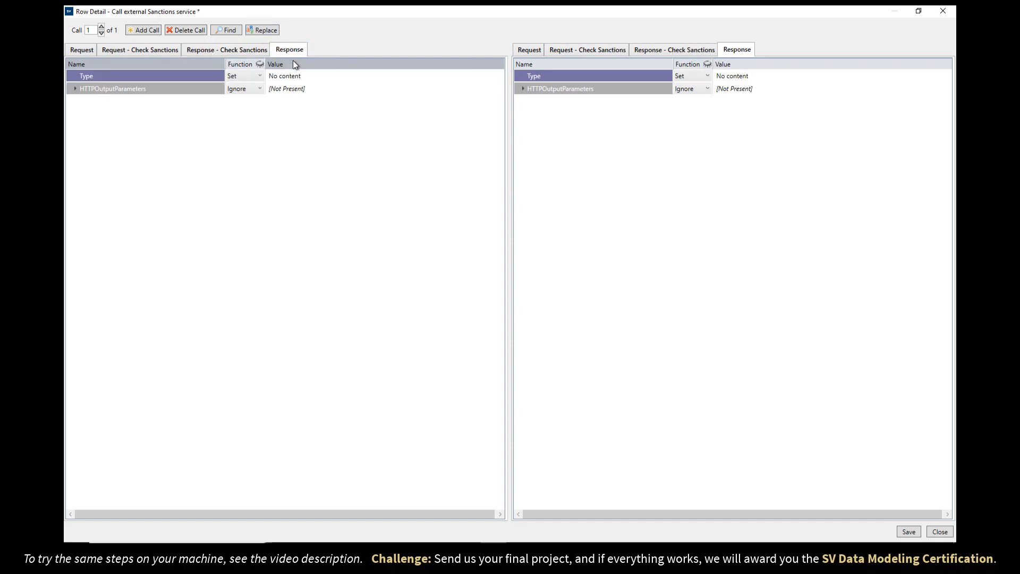
left_click(238, 76)
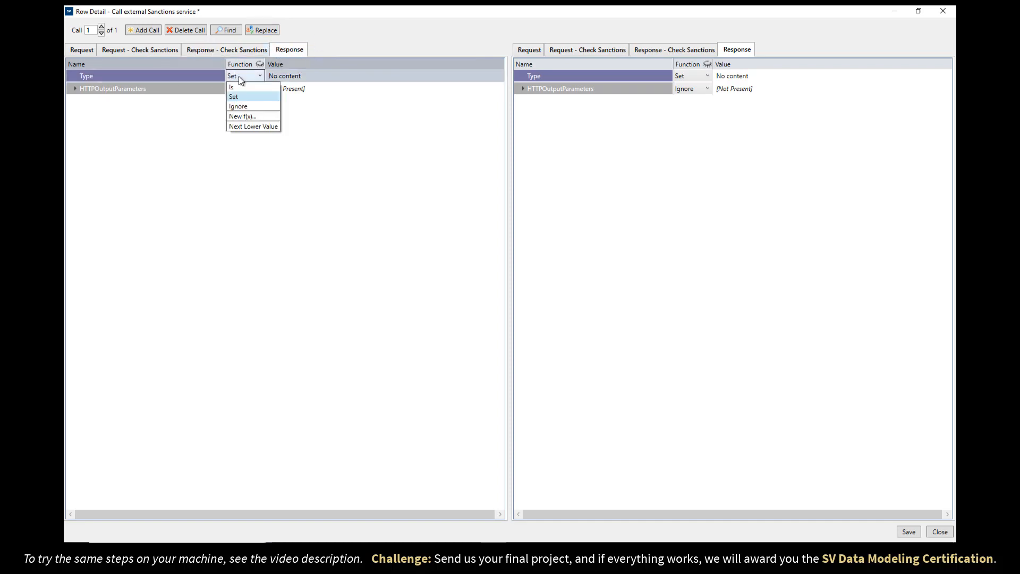
left_click(247, 106)
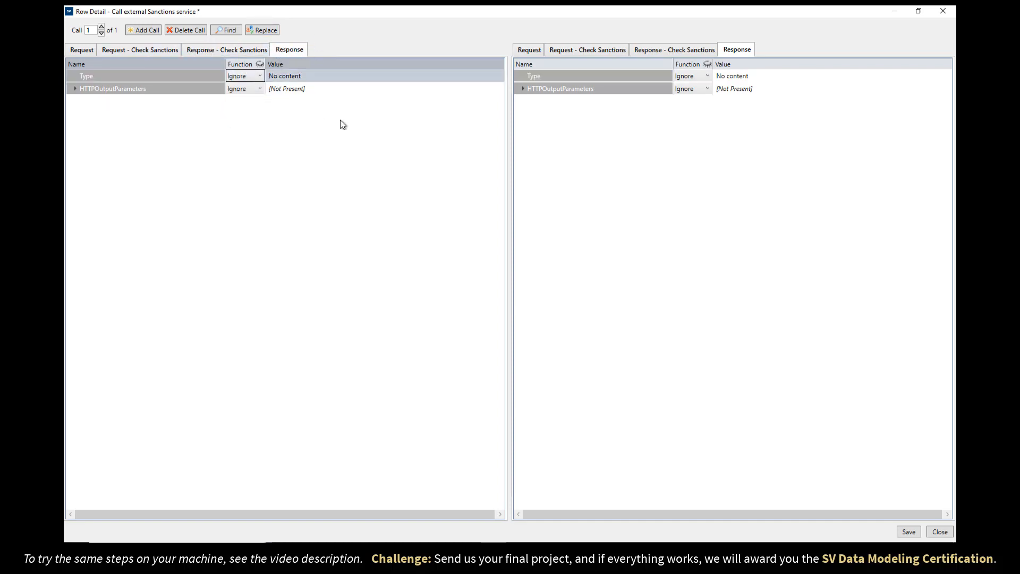
left_click(143, 50)
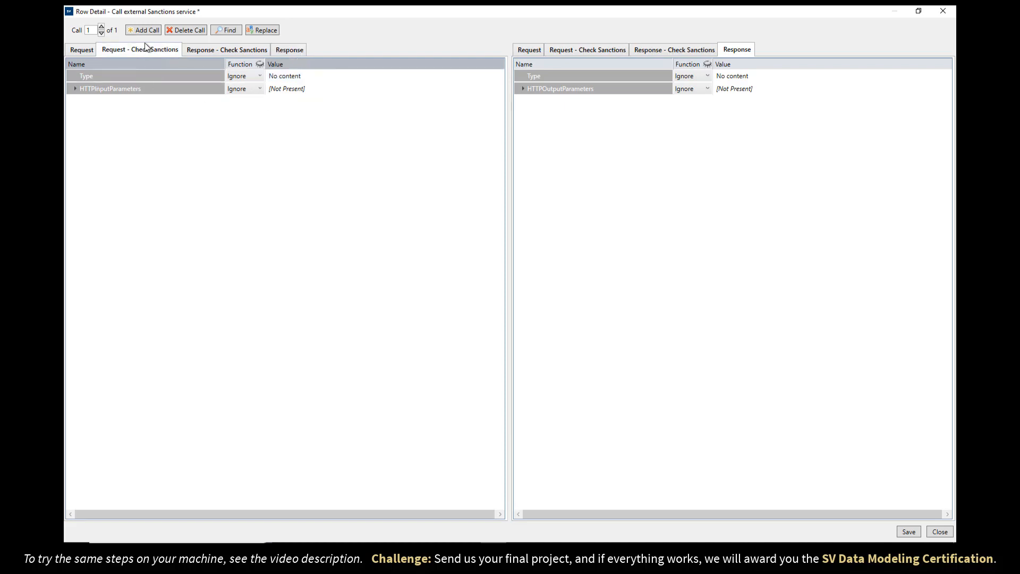
left_click(578, 51)
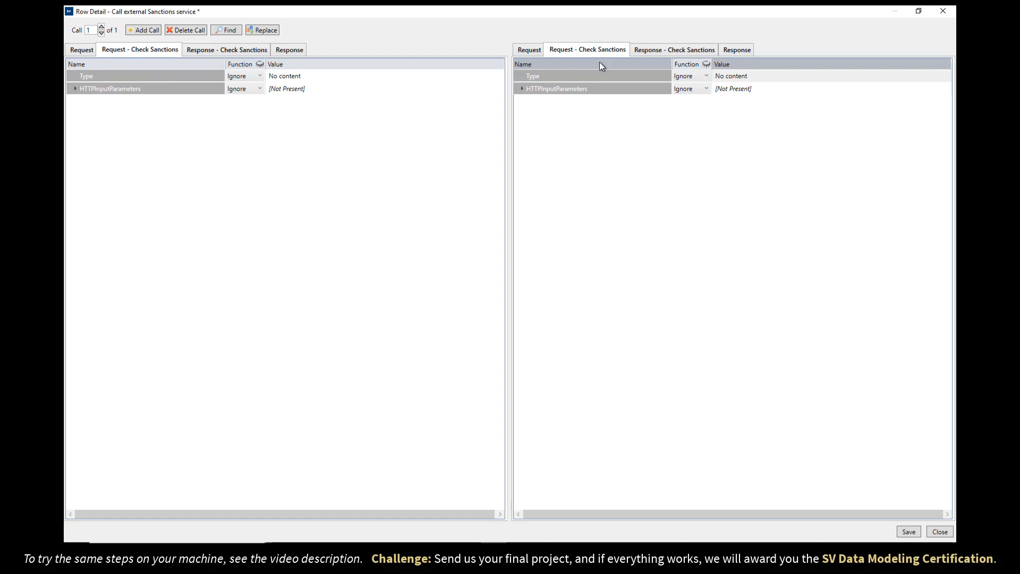
left_click(81, 51)
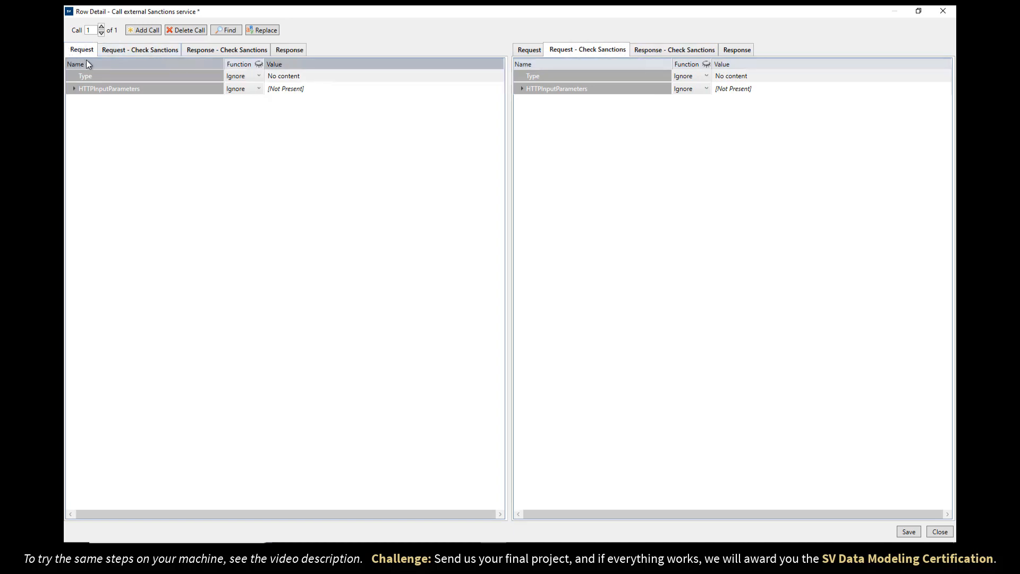
Match SuggestPortfolioStructure requests and make the CountryToCheck Name copy the incoming Citizenship value.
left_click(307, 75)
left_click(309, 95)
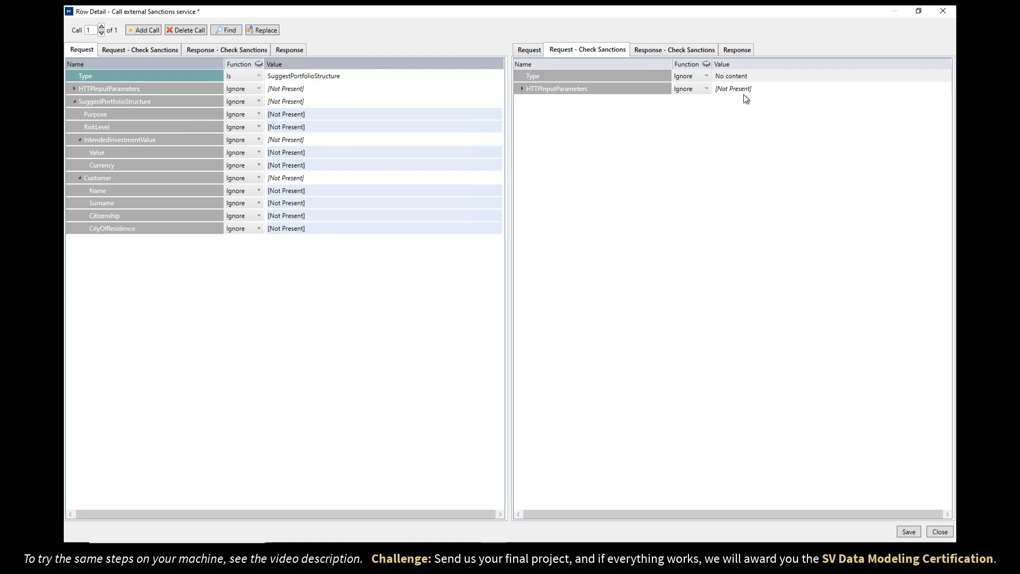
left_click(754, 76)
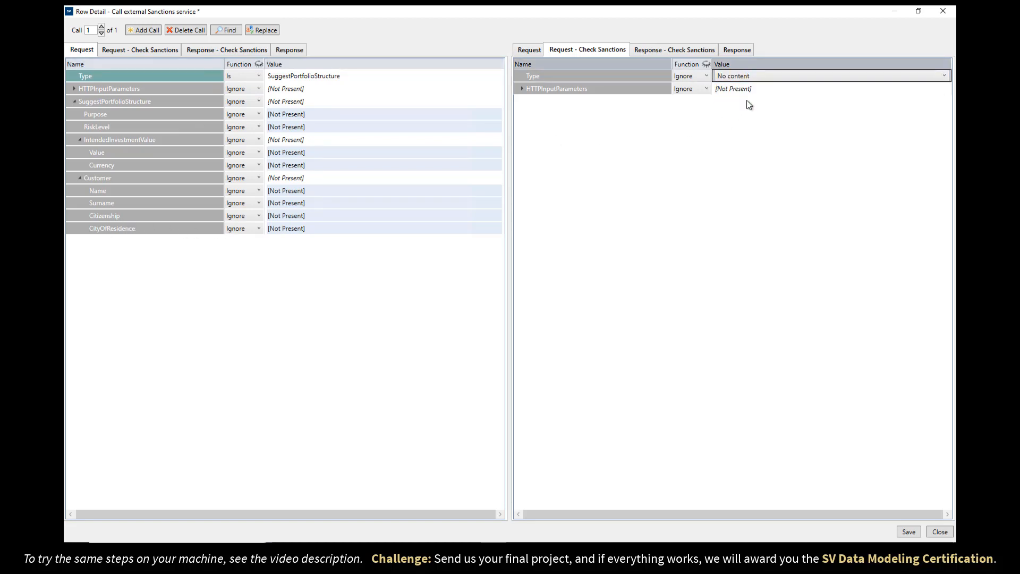
left_click(747, 99)
left_click(522, 101)
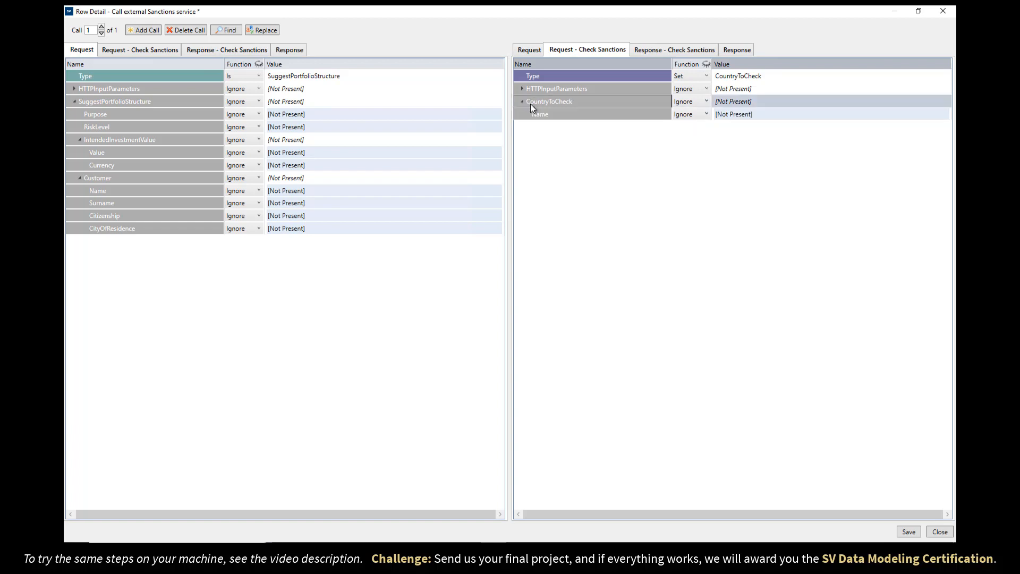
left_click(707, 113)
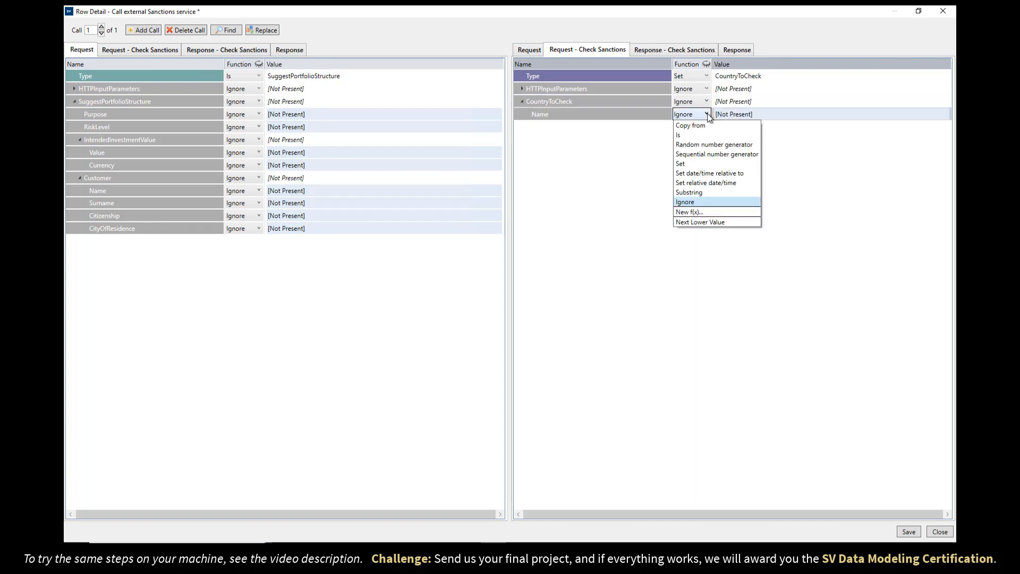
left_click(706, 125)
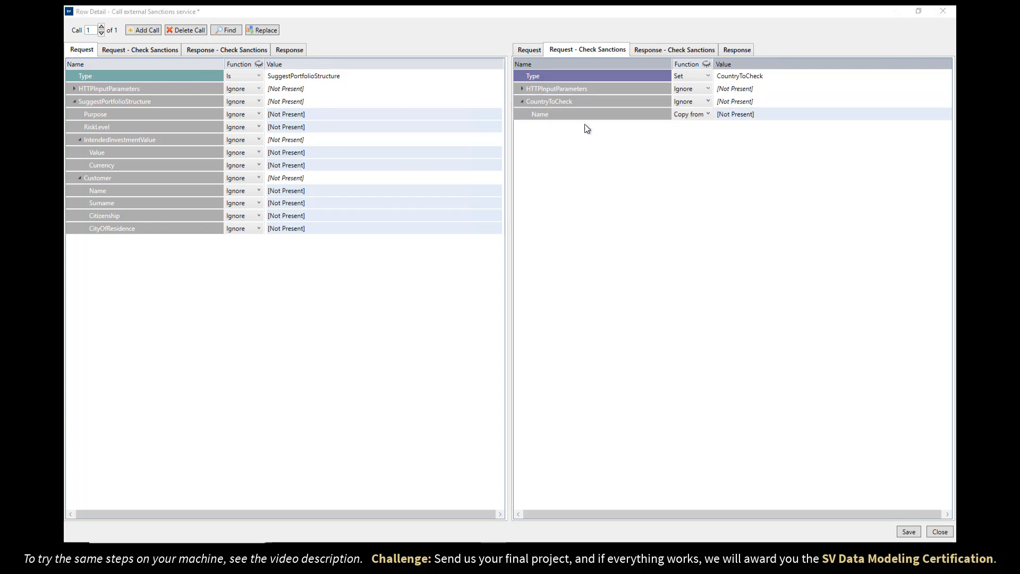
left_click(102, 217)
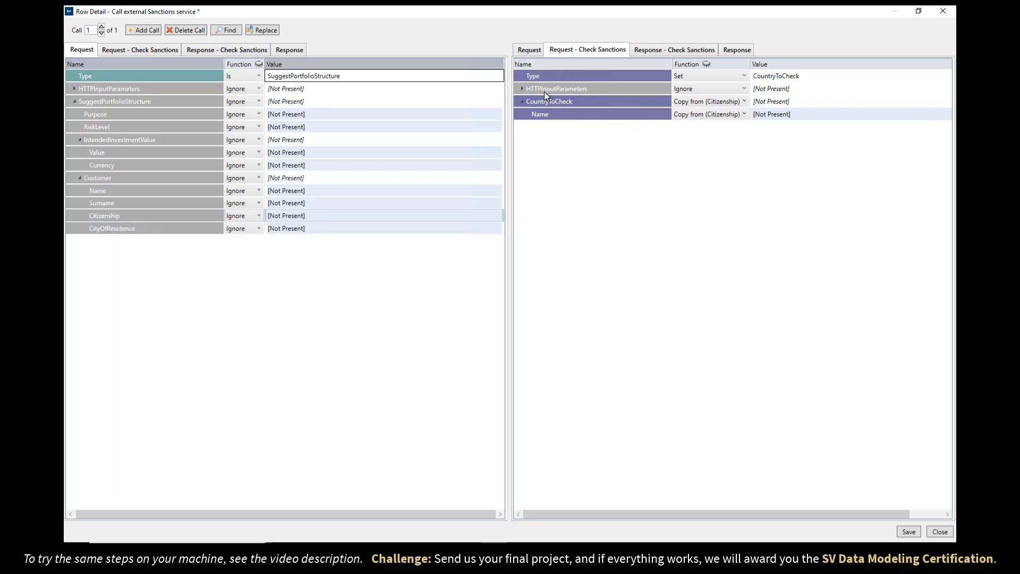
In the sanctions call's HTTP input parameters, set UriPath empty, Method POST and Transport HTTPS.
left_click(521, 89)
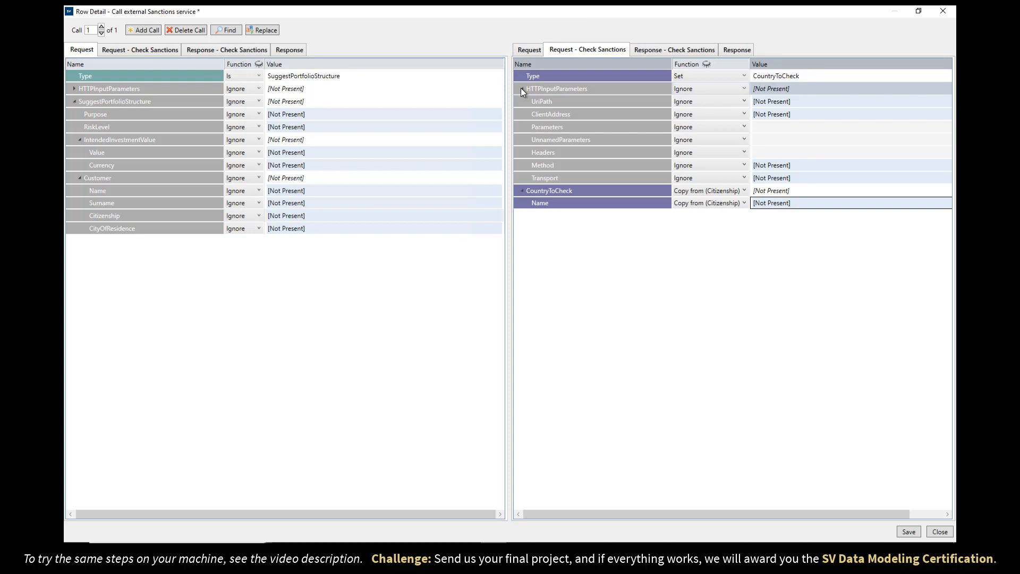
left_click(773, 103)
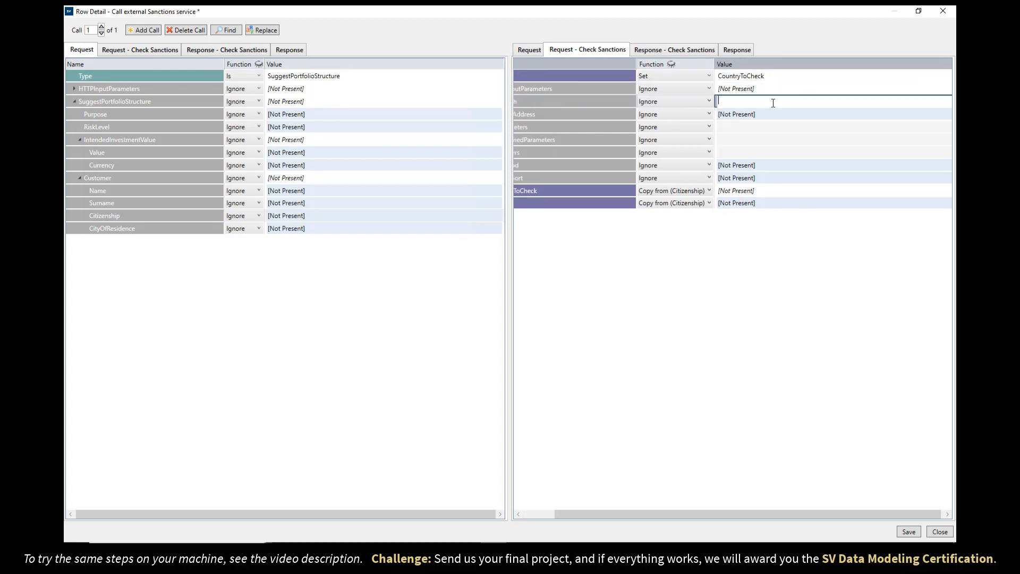
left_click(741, 131)
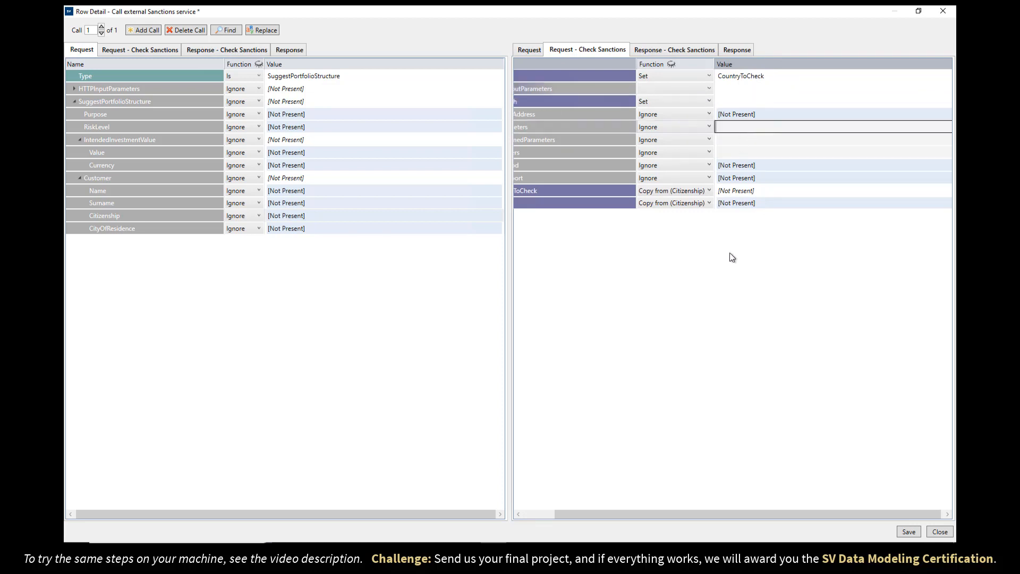
left_click(799, 165)
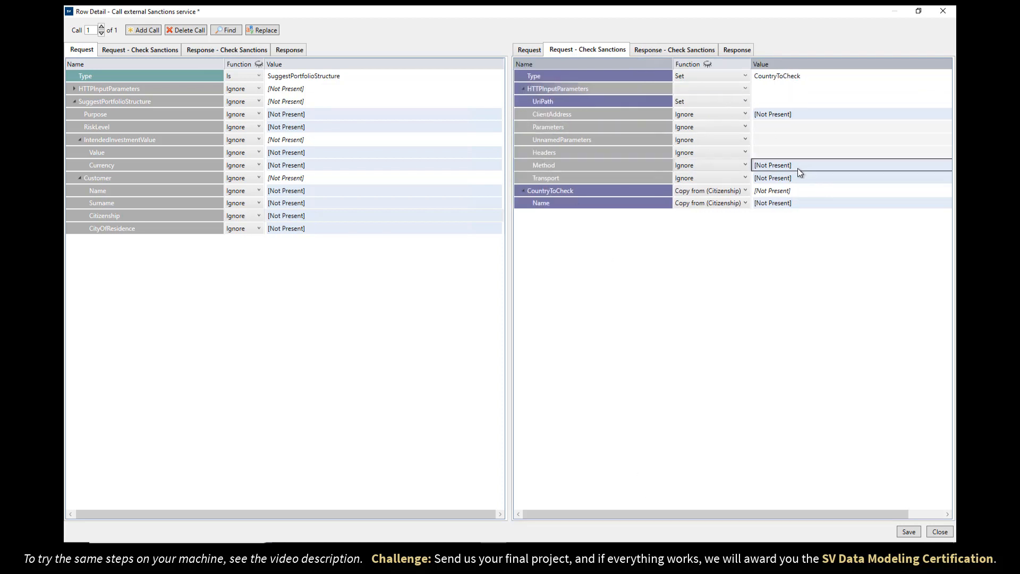
left_click(798, 166)
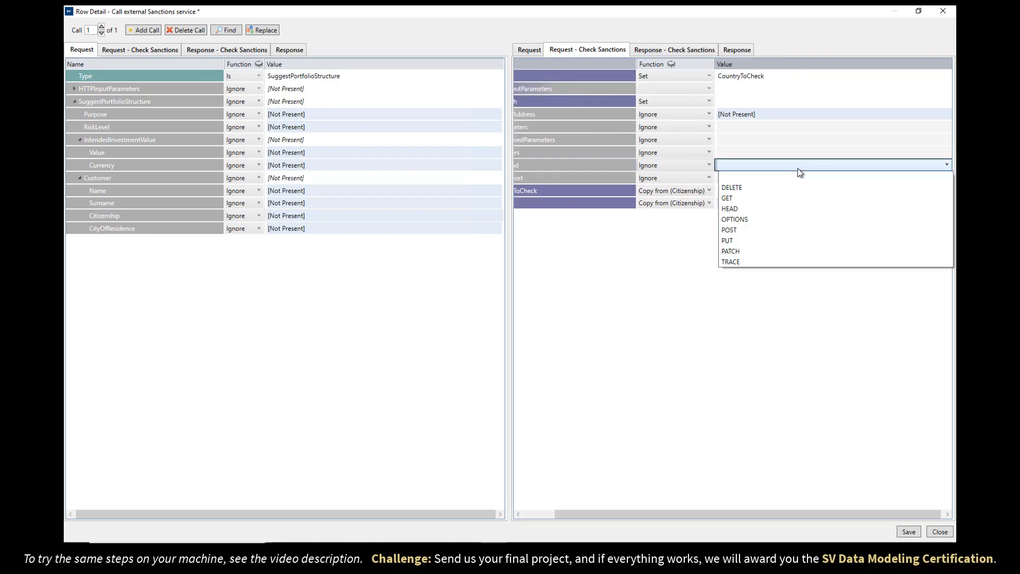
left_click(767, 228)
left_click(741, 177)
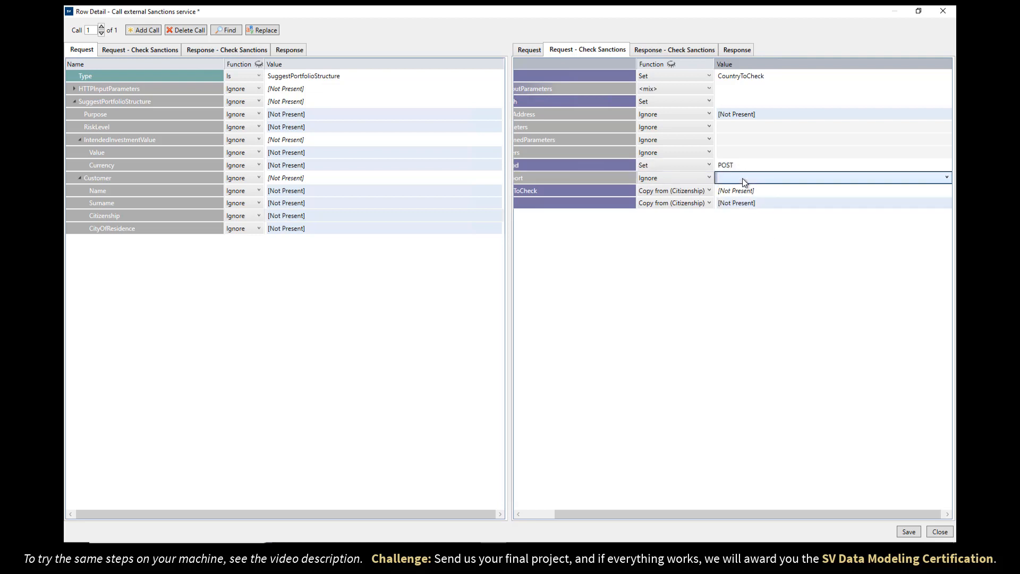
left_click(742, 177)
left_click(742, 210)
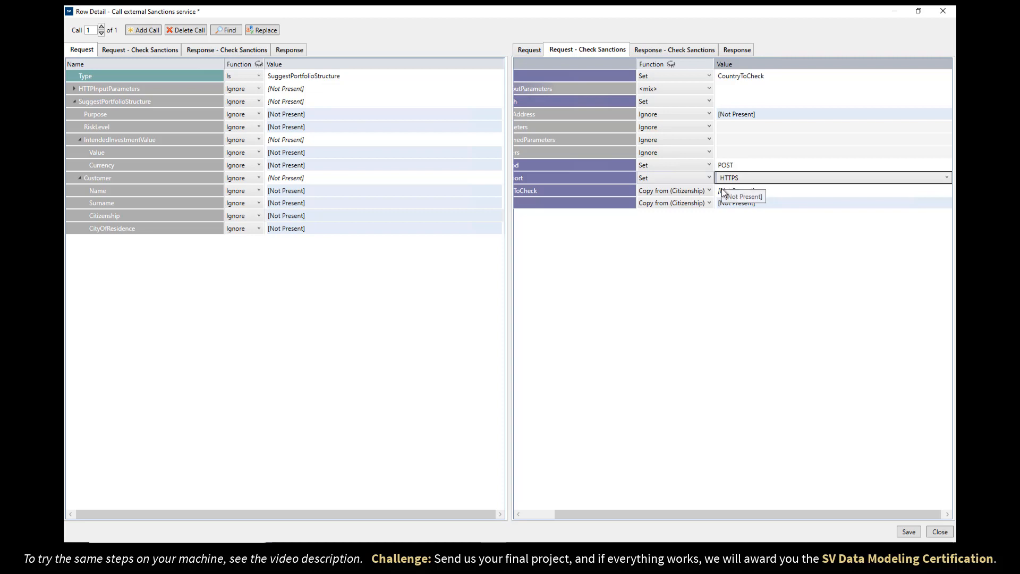
Return to the PDF instructions and select 'Activity Service Description Editor'.
left_click_drag(671, 514, 639, 514)
left_click(337, 552)
left_click_drag(169, 303, 470, 311)
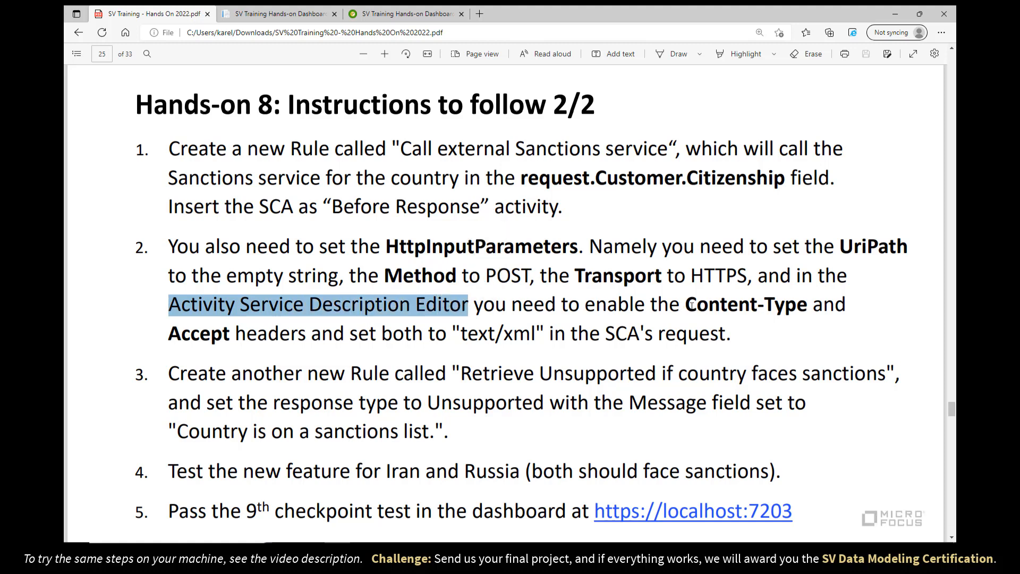
Select 'Content-Type', the header names and 'text/xml' in the PDF's step 2.
left_click_drag(686, 306, 808, 307)
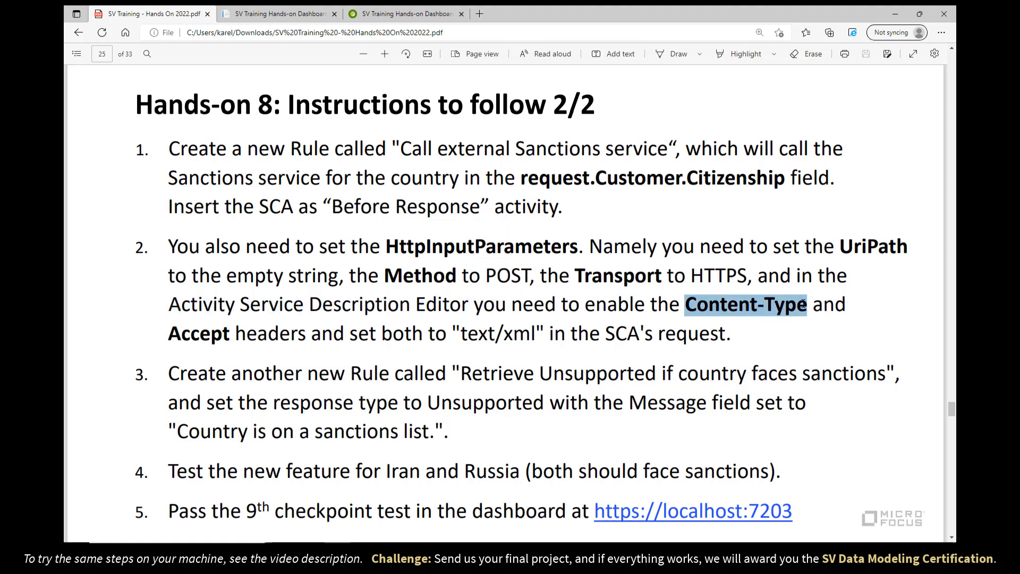
left_click_drag(169, 335, 242, 333)
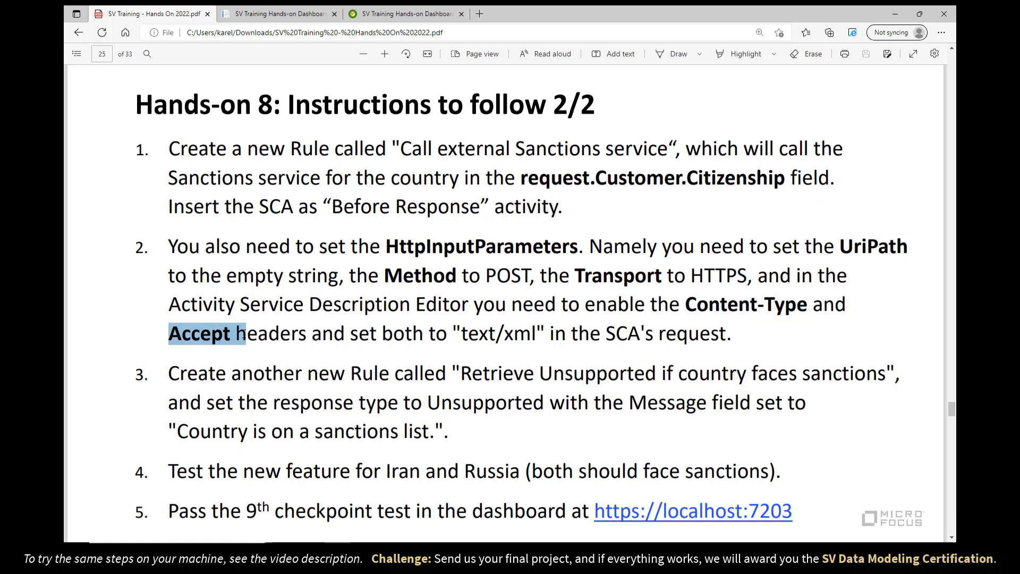
left_click_drag(462, 333, 536, 336)
Save and close the Call external Sanctions service row detail.
key("alt+Tab")
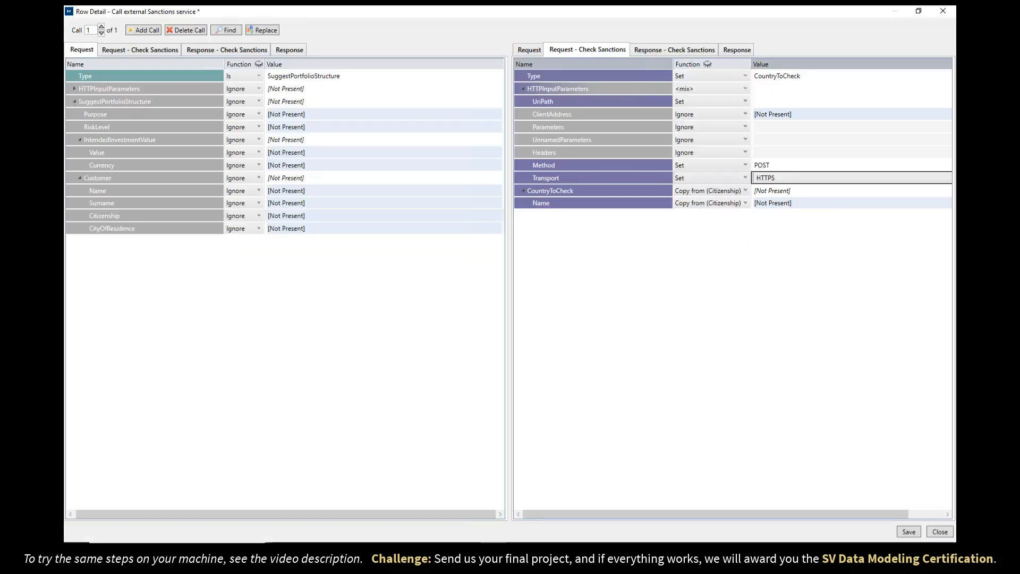
key("ctrl+s")
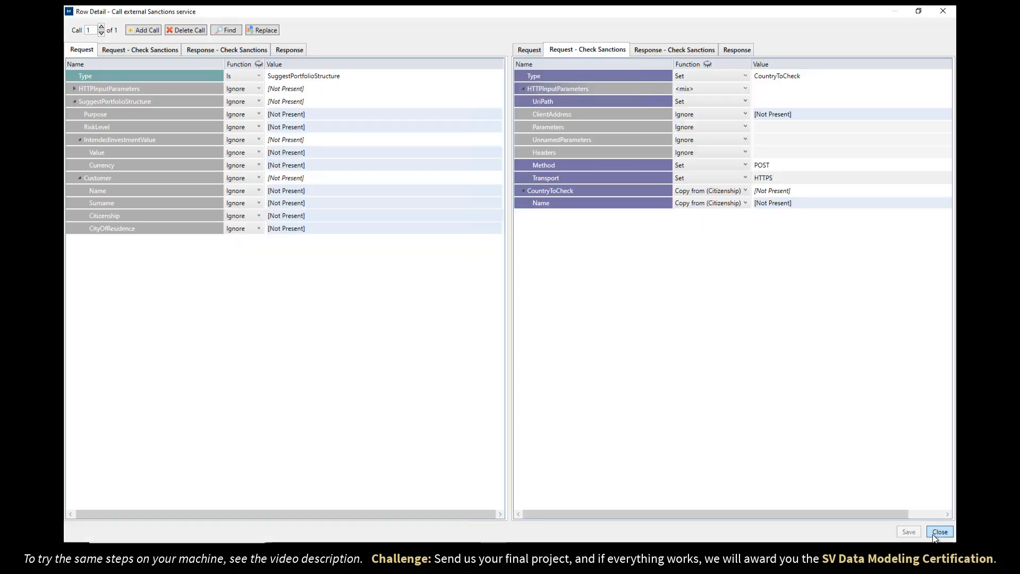
left_click(935, 534)
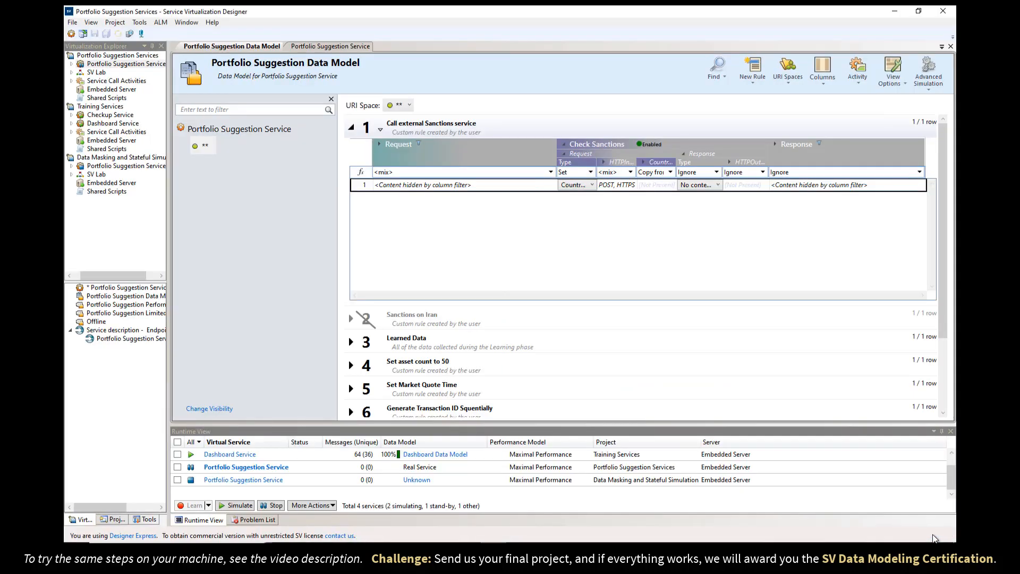
Enable the Accept and Content-Type request metadata headers for Check Sanctions in the Activity Service Description Editor.
right_click(686, 144)
left_click(706, 164)
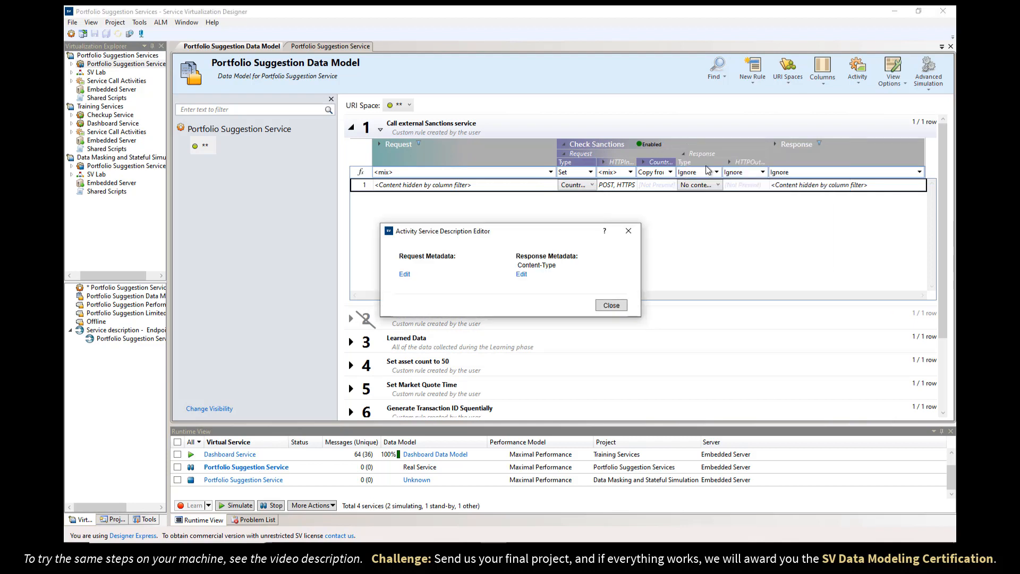
left_click(404, 274)
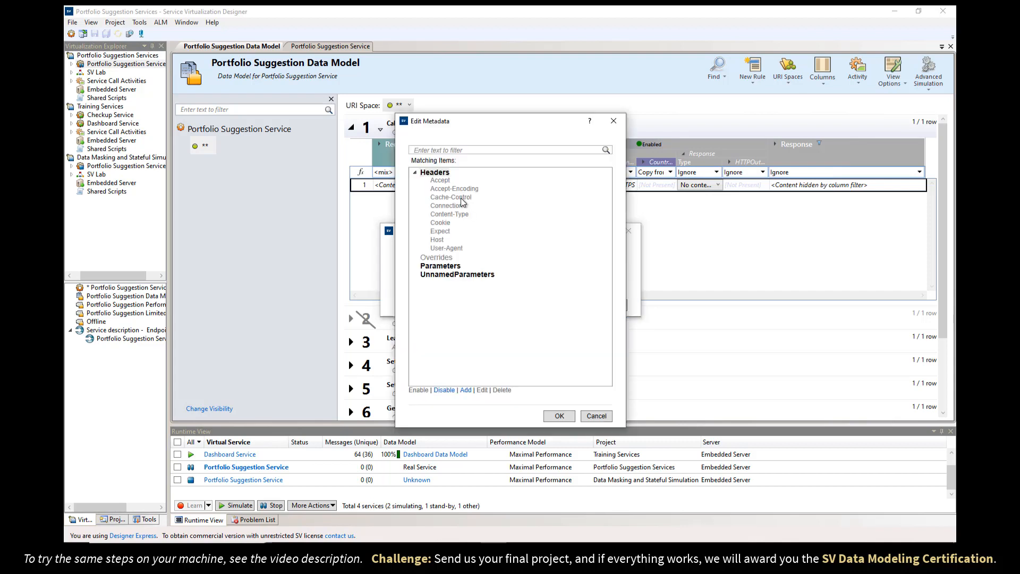
left_click(441, 181)
left_click(418, 390)
left_click(448, 215)
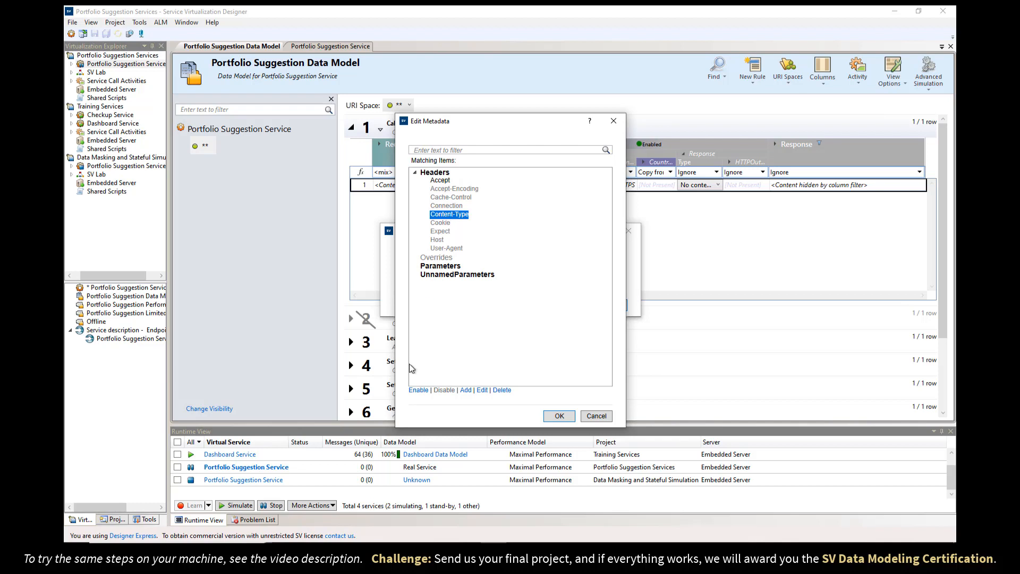
left_click(416, 390)
left_click(559, 415)
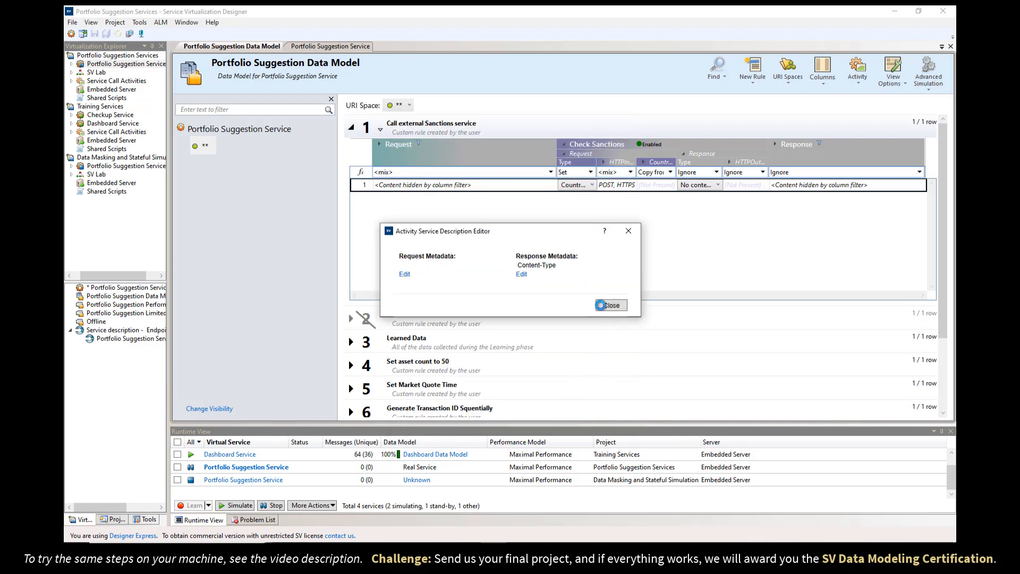
left_click(600, 305)
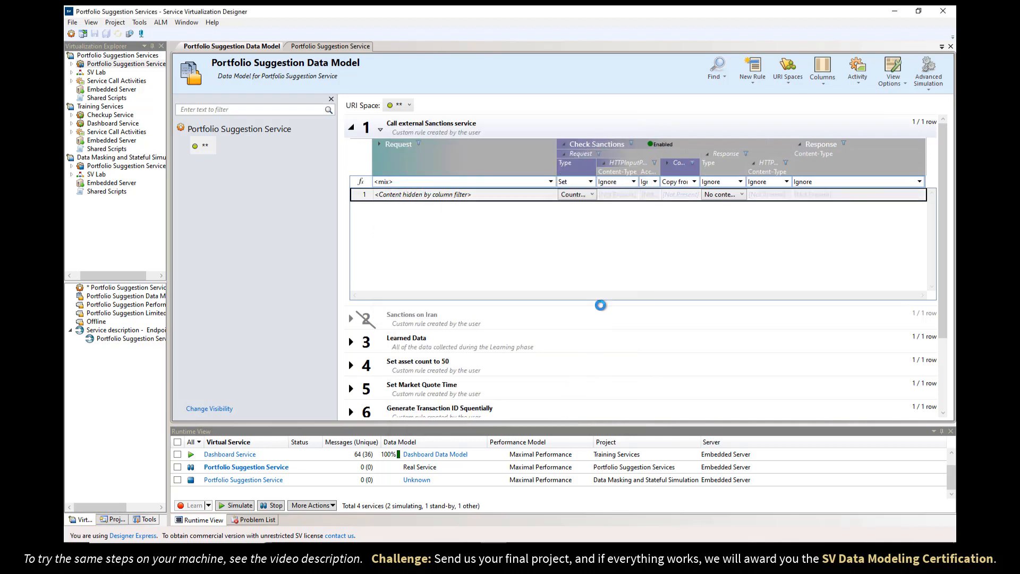
Enter text/xml for Content-Type and Accept in row 1, save, and open Portfolio Suggestion Service.
left_click(616, 194)
type("text/xml")
left_click(649, 193)
type("text/x")
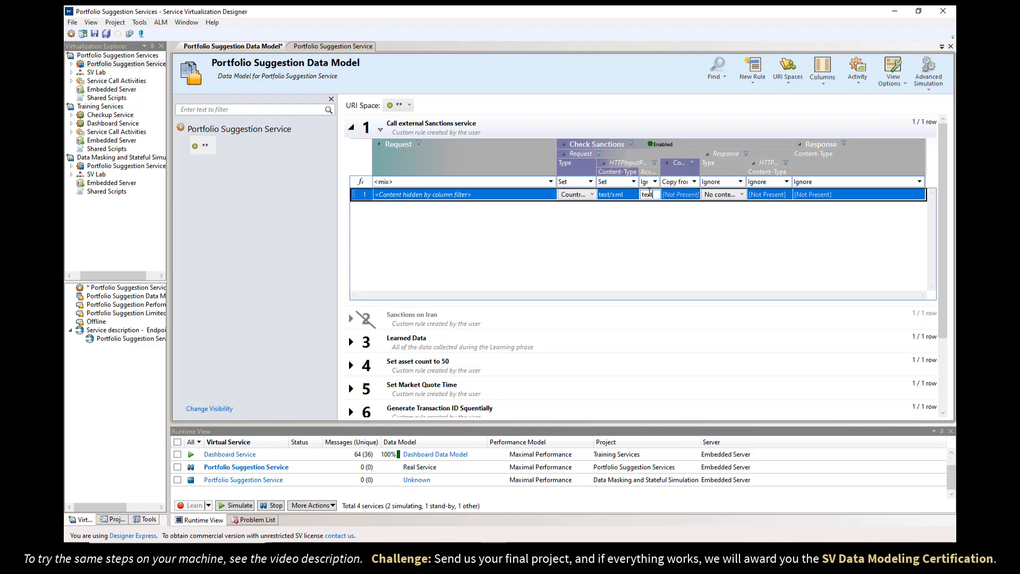
type("ml")
key("Return")
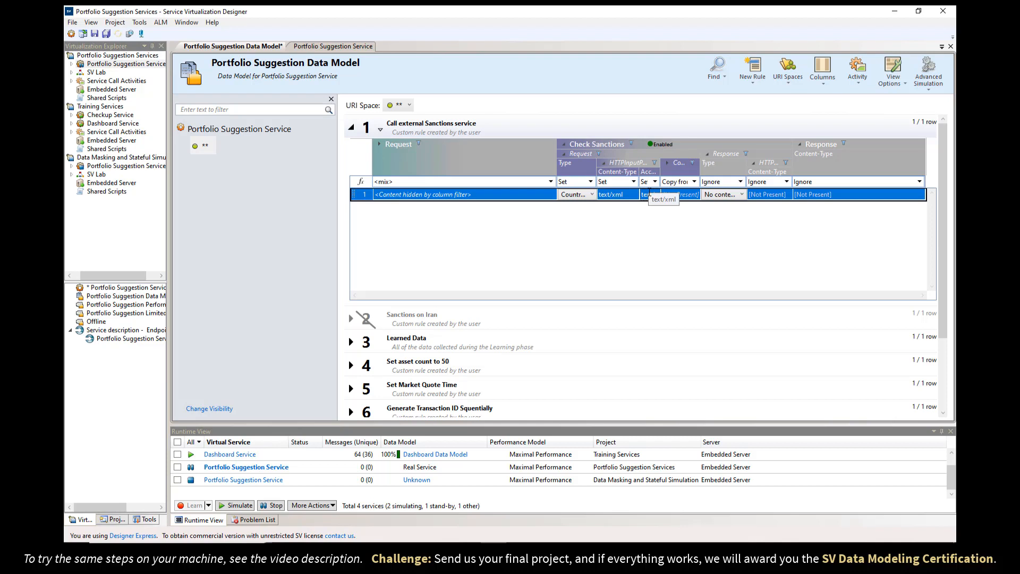
left_click(106, 34)
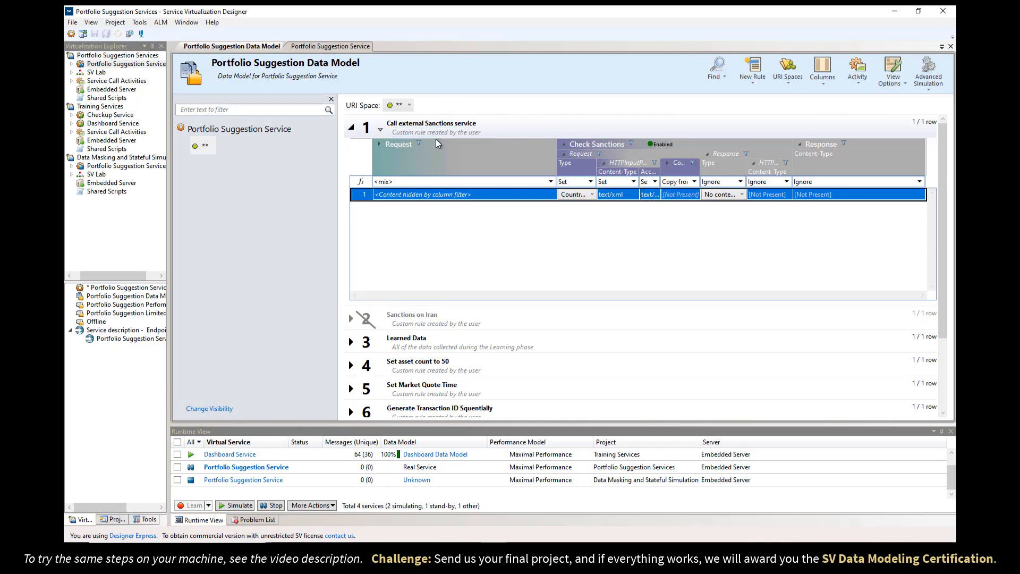
left_click(353, 46)
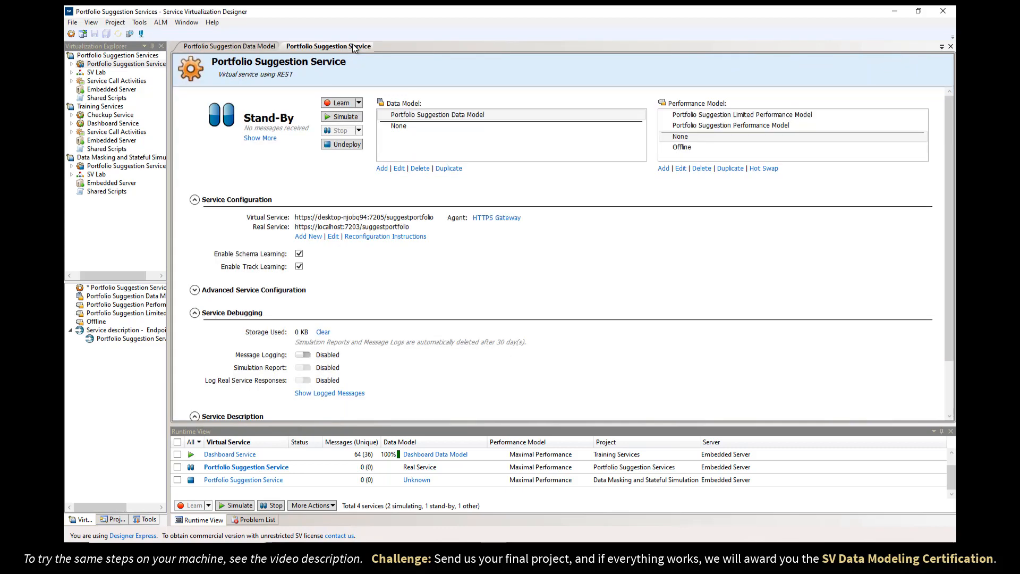
Start simulating Portfolio Suggestion Service, turn on message logging, and resend the dashboard request.
left_click(343, 117)
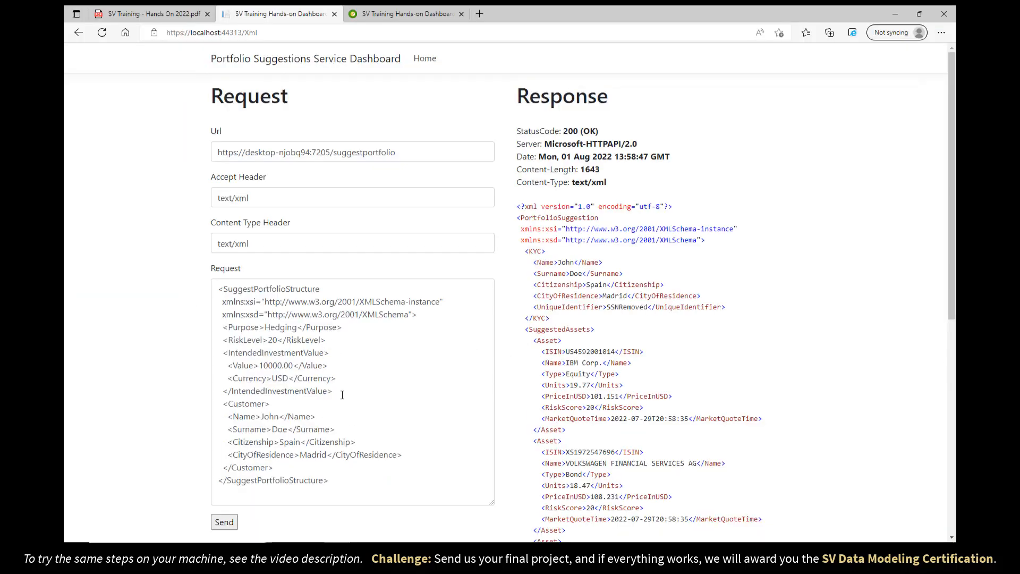
left_click(225, 523)
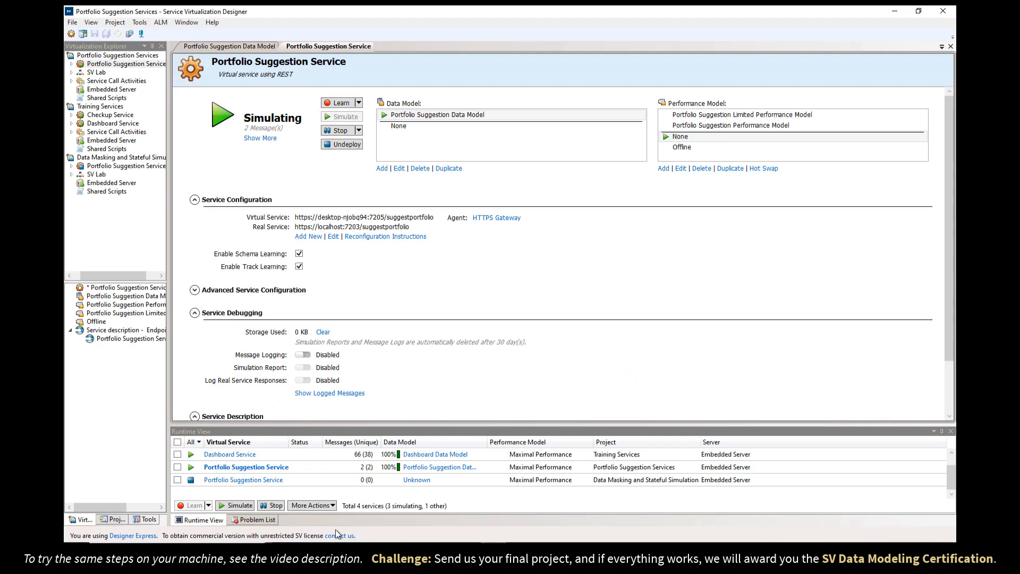
left_click(268, 521)
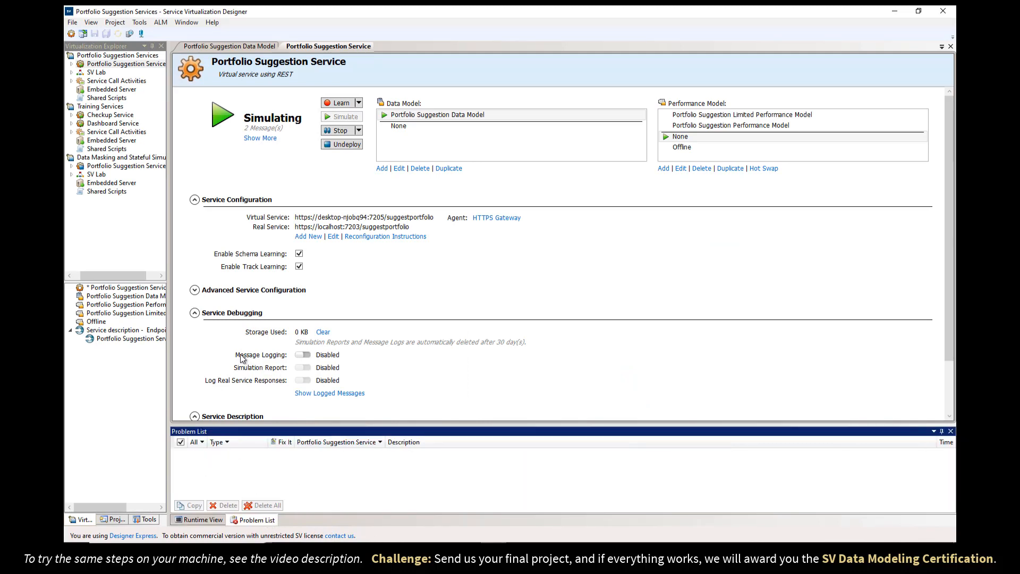
left_click(301, 356)
left_click(336, 552)
left_click(226, 526)
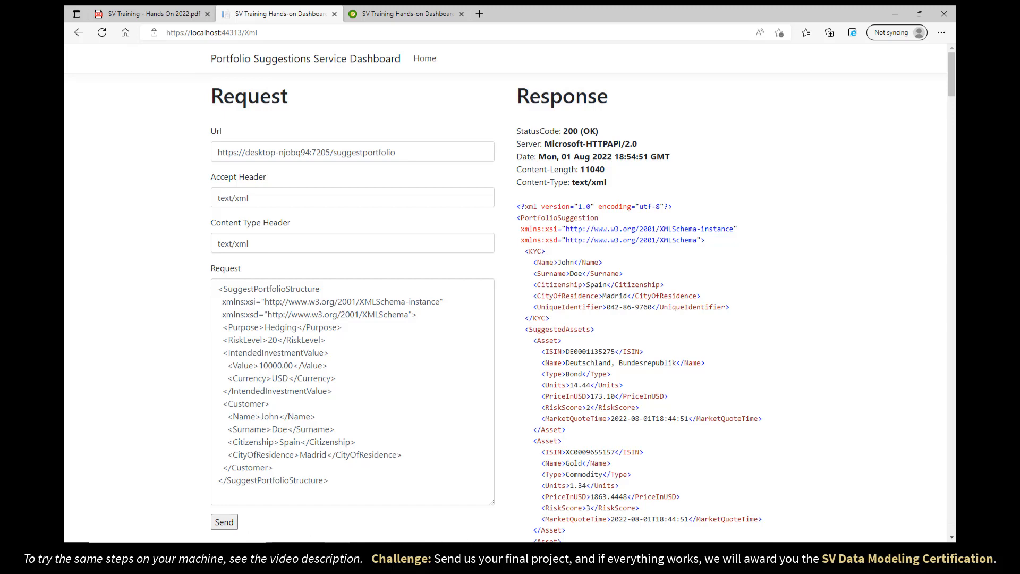
left_click(493, 552)
Show the logged SCA Request and SCA Response for Check Sanctions.
left_click(351, 394)
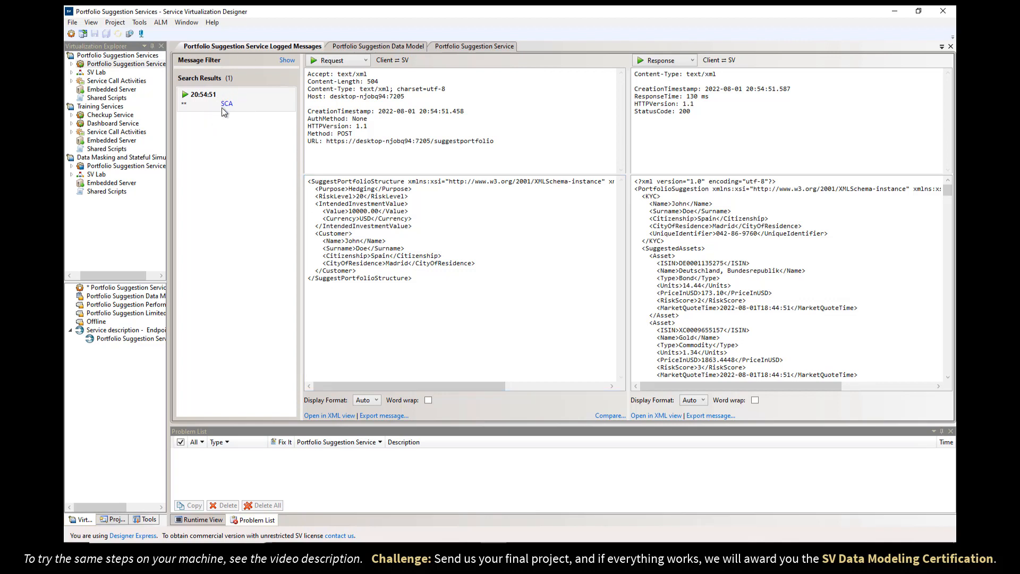
mouse_move(226, 104)
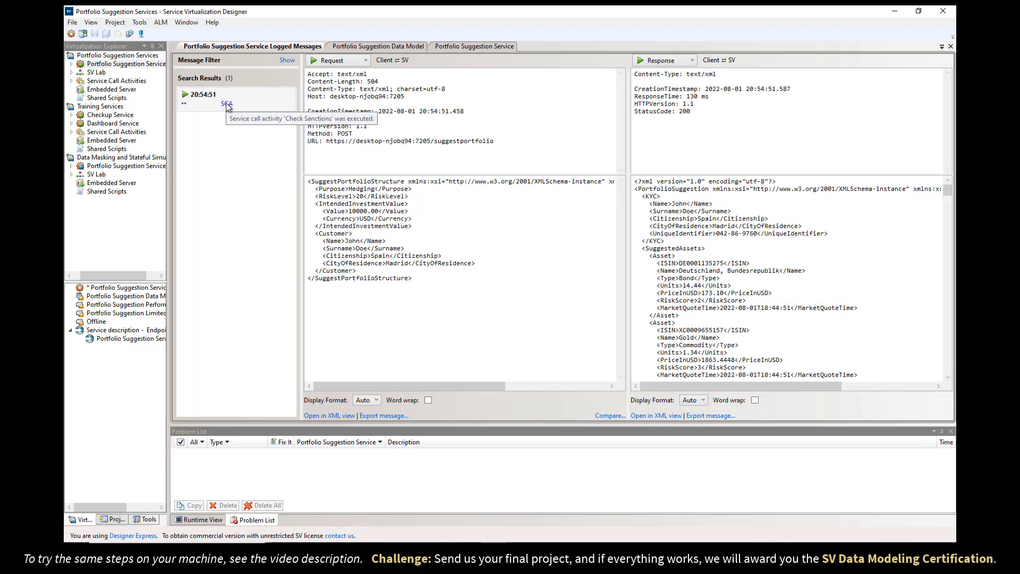
left_click(326, 61)
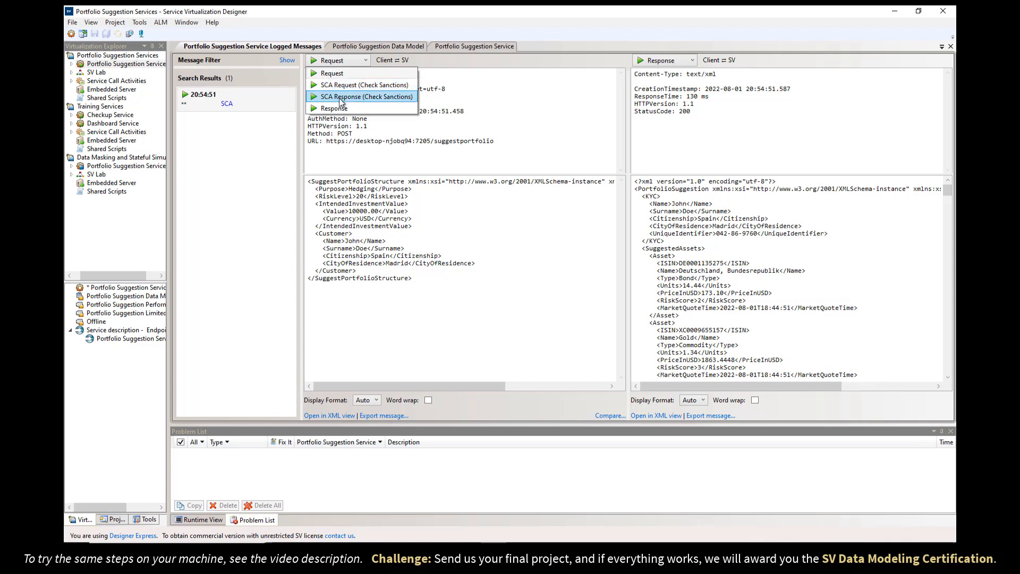
left_click(351, 85)
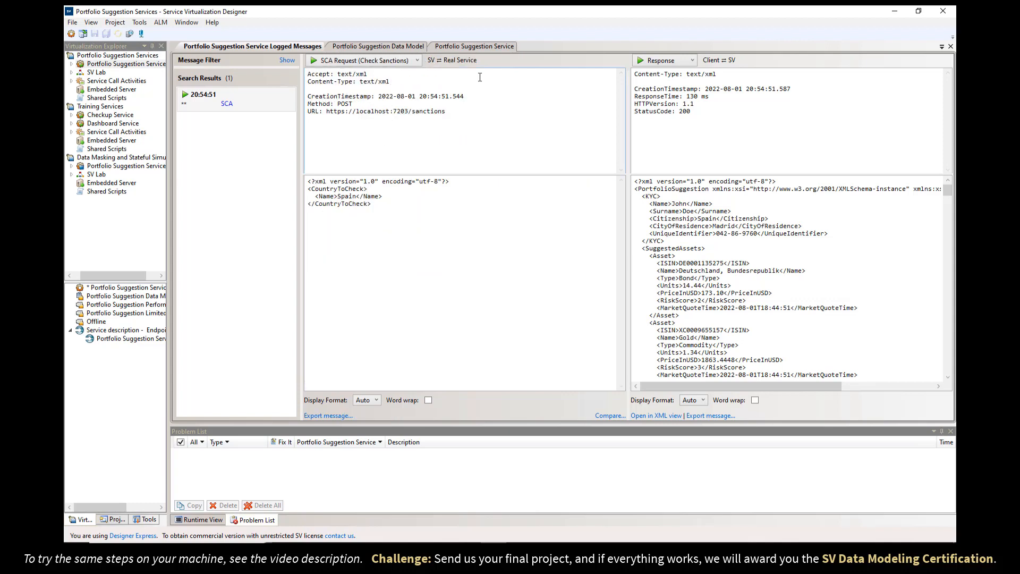
left_click(667, 62)
left_click(670, 94)
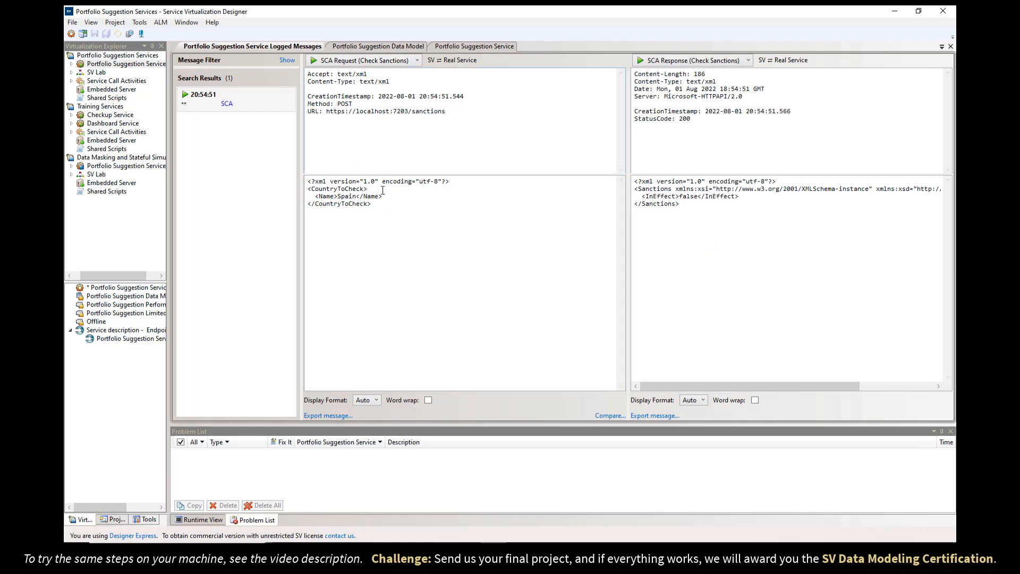
Confirm the dashboard's Citizenship Spain and the sanctions response's InEffect value false.
left_click(336, 551)
left_click_drag(279, 442, 298, 442)
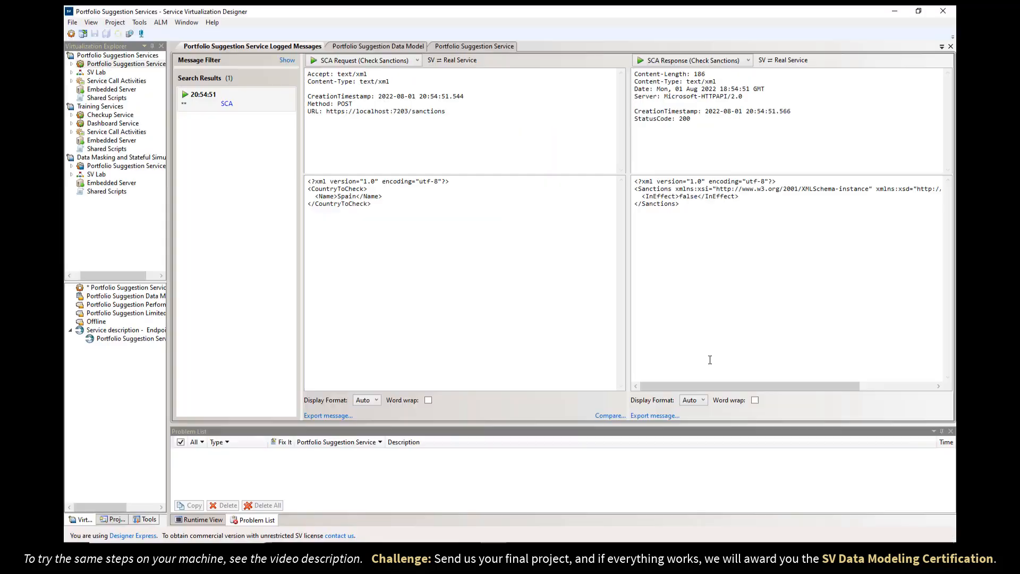
left_click(372, 547)
left_click_drag(691, 205, 635, 189)
left_click(679, 196)
double_click(698, 197)
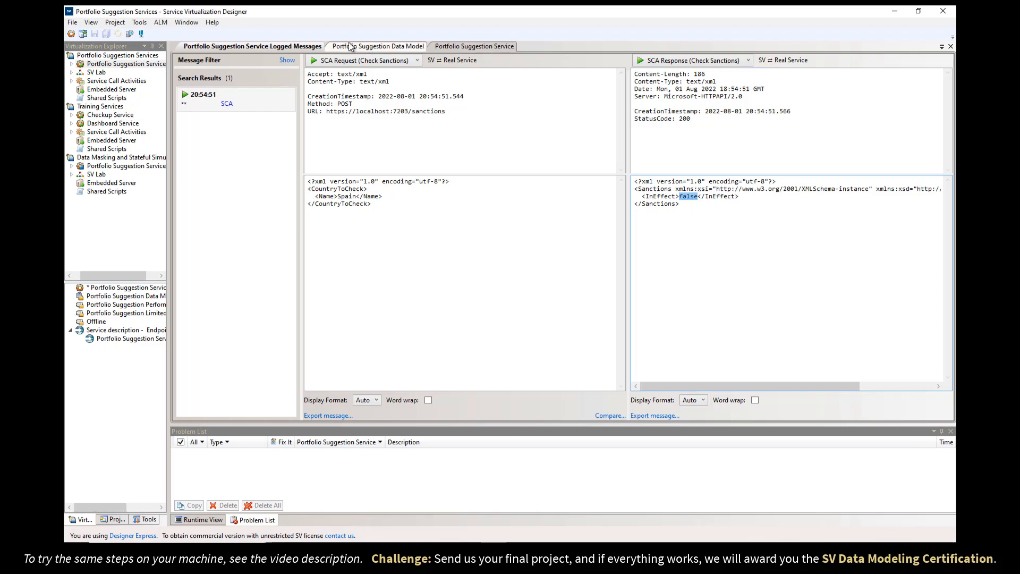
left_click(378, 46)
Collapse the sanctions rule and copy the rule name 'Retrieve Unsupported if country faces sanctions' from PDF step 3.
left_click(351, 129)
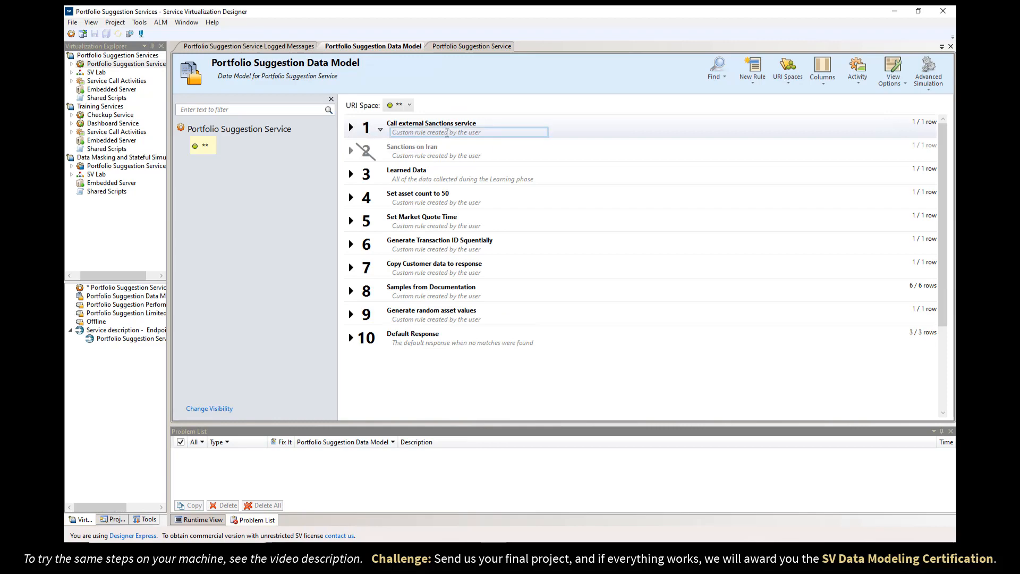
key("alt+Tab")
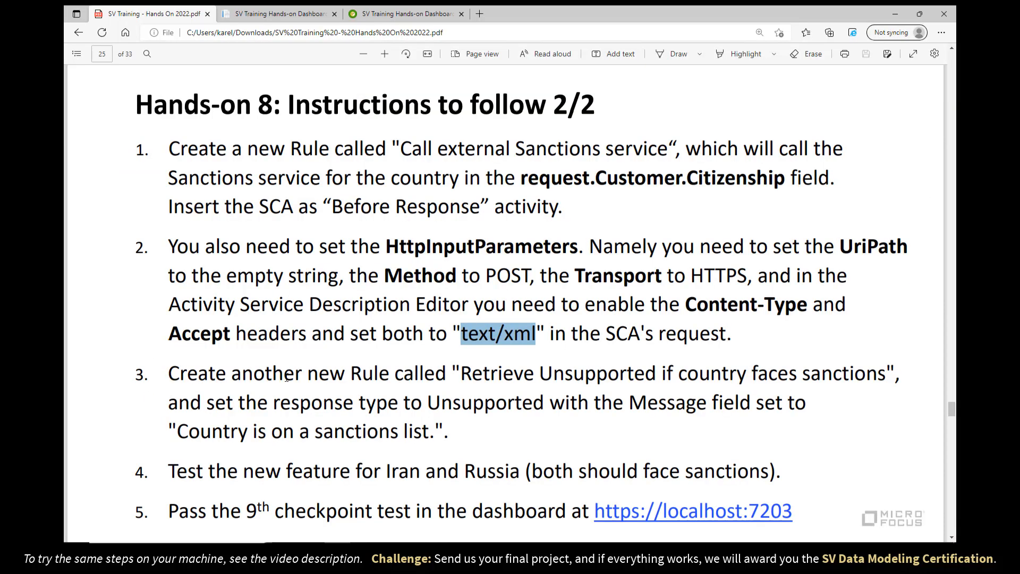
left_click_drag(458, 376, 877, 378)
key("ctrl+c")
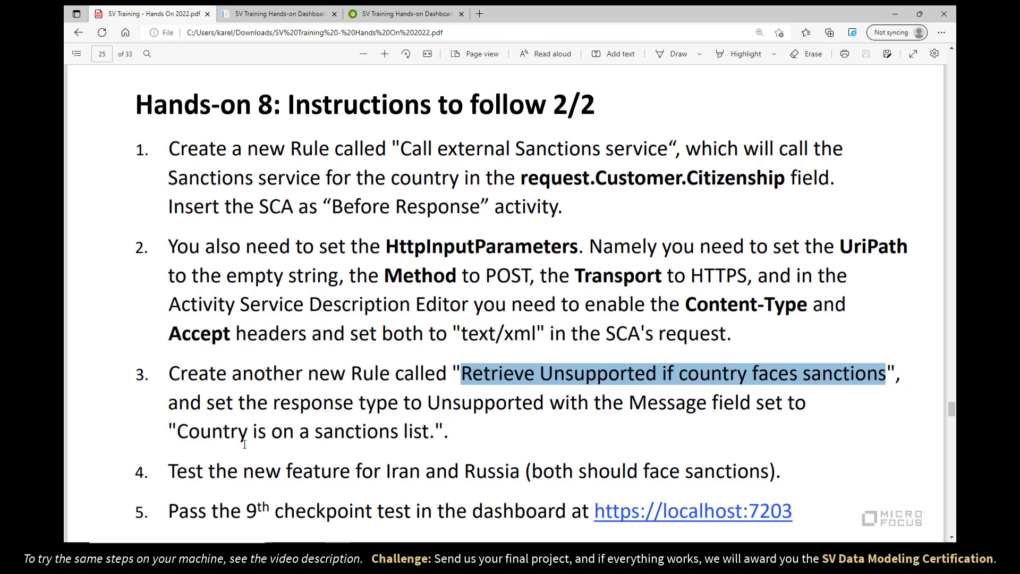
key("alt+Tab")
Create the rule 'Retrieve Unsupported if country faces sanctions' and open its row in Row Detail.
left_click(752, 69)
left_click(765, 104)
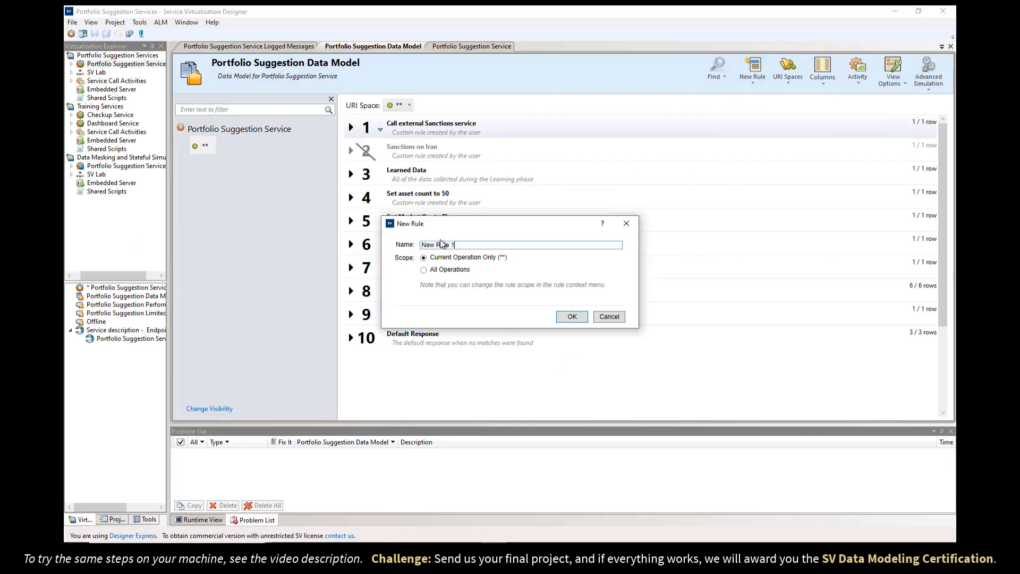
key("ctrl+a")
key("ctrl+v")
left_click(572, 316)
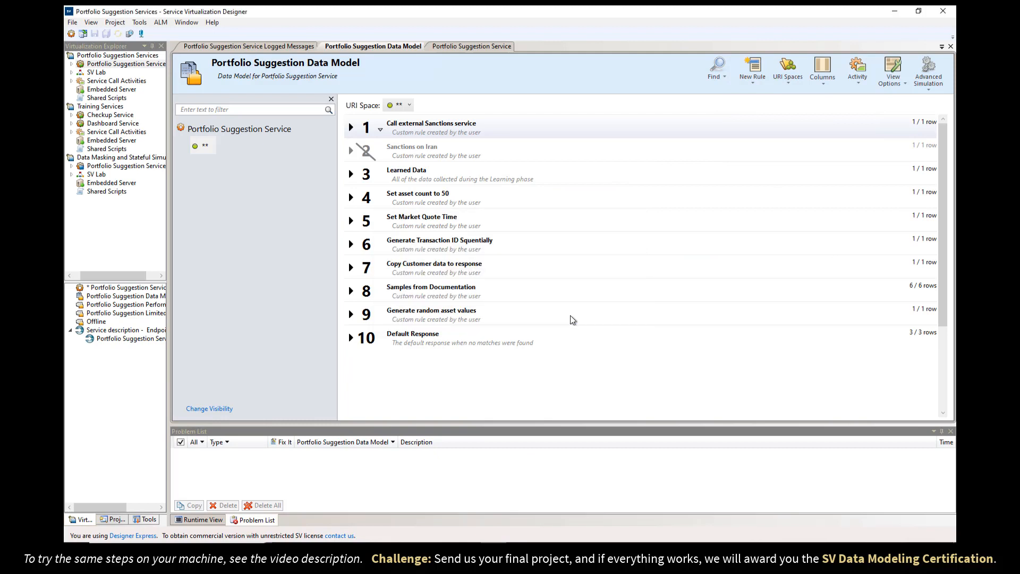
left_click(351, 128)
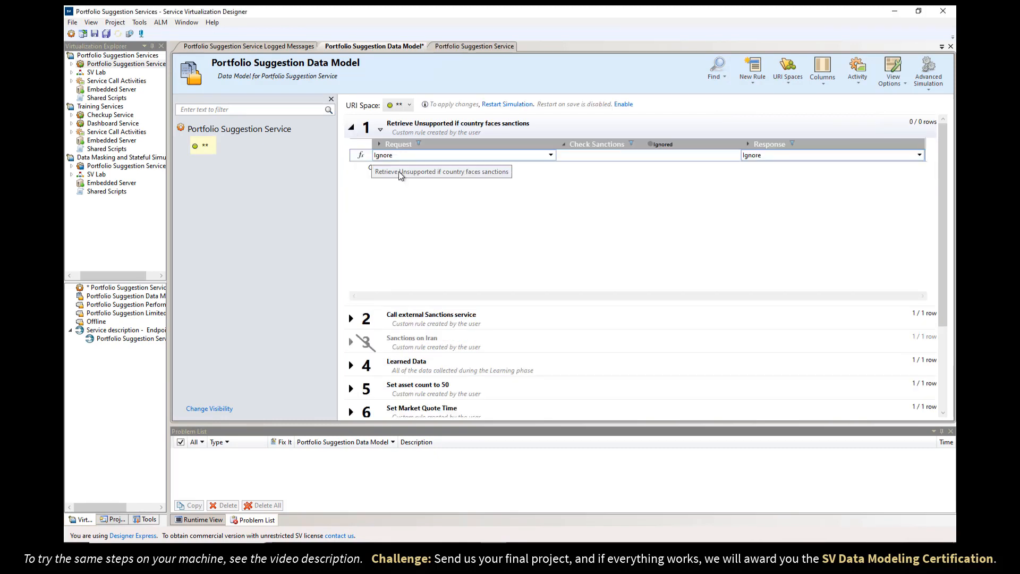
right_click(449, 176)
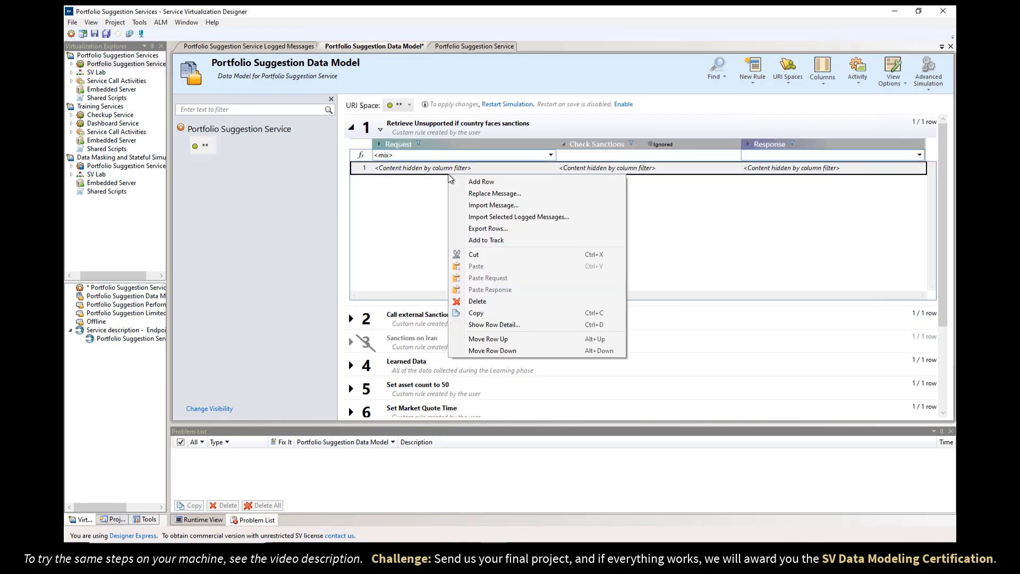
left_click(483, 323)
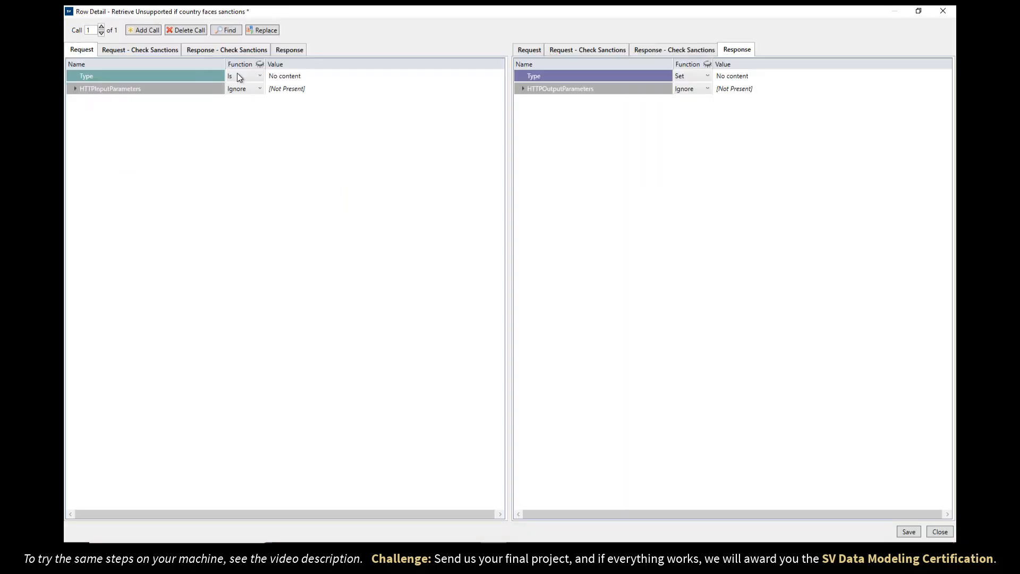
Set the rule's request Type matching to Ignore.
left_click(237, 76)
left_click(237, 76)
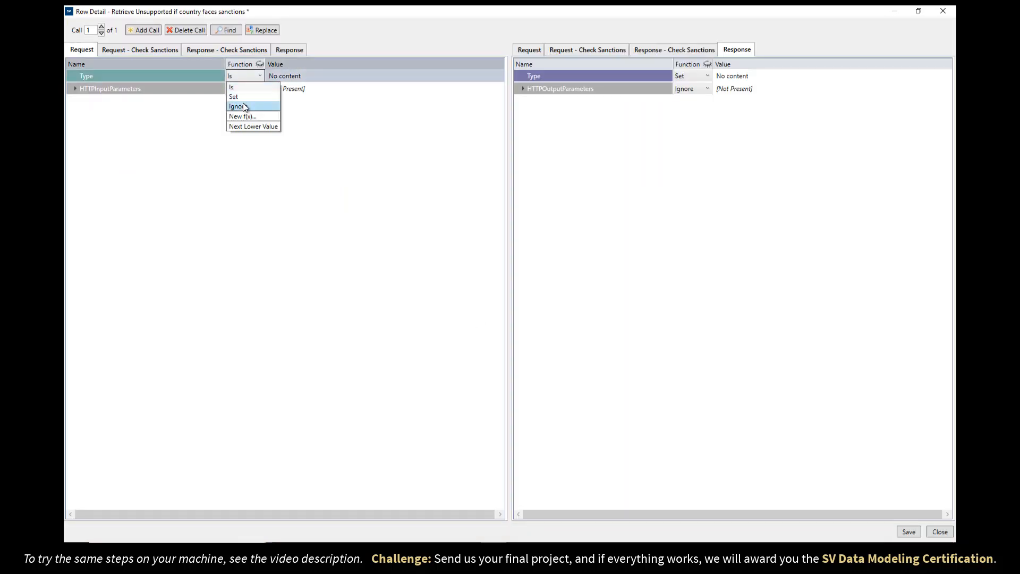
left_click(245, 107)
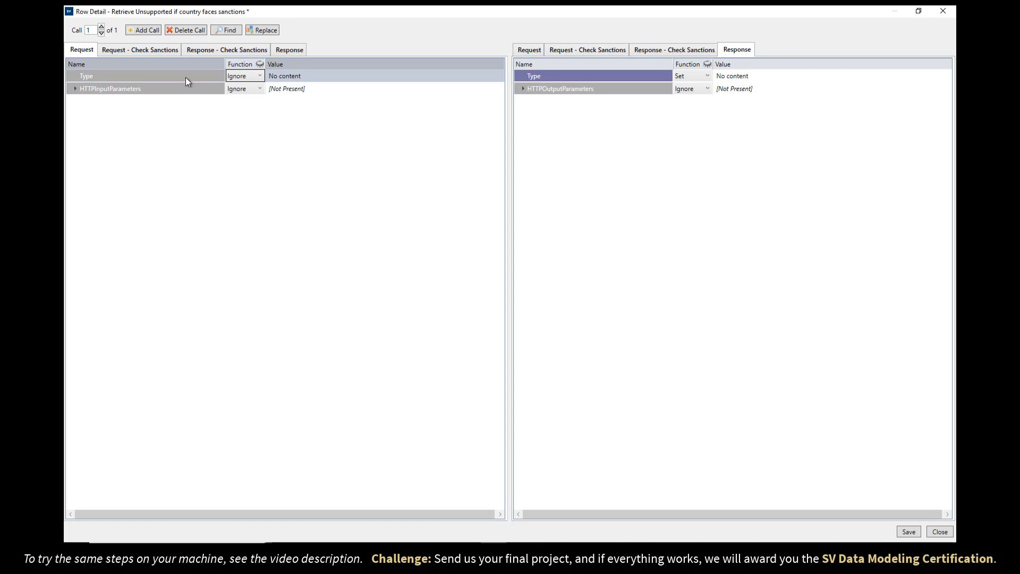
Match Check Sanctions responses of Type Sanctions with InEffect equal to true.
left_click(207, 52)
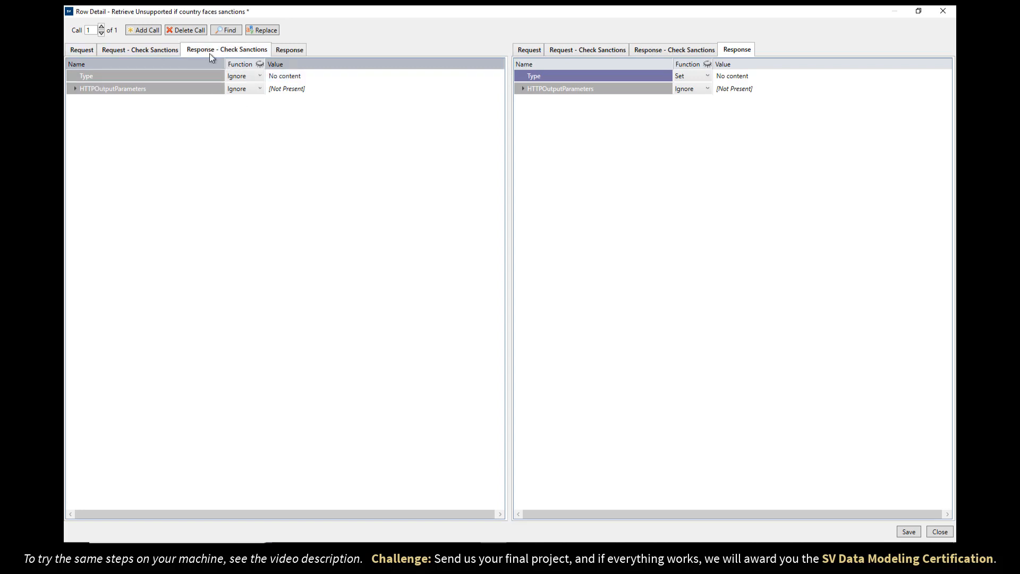
left_click(290, 76)
left_click(291, 76)
left_click(292, 109)
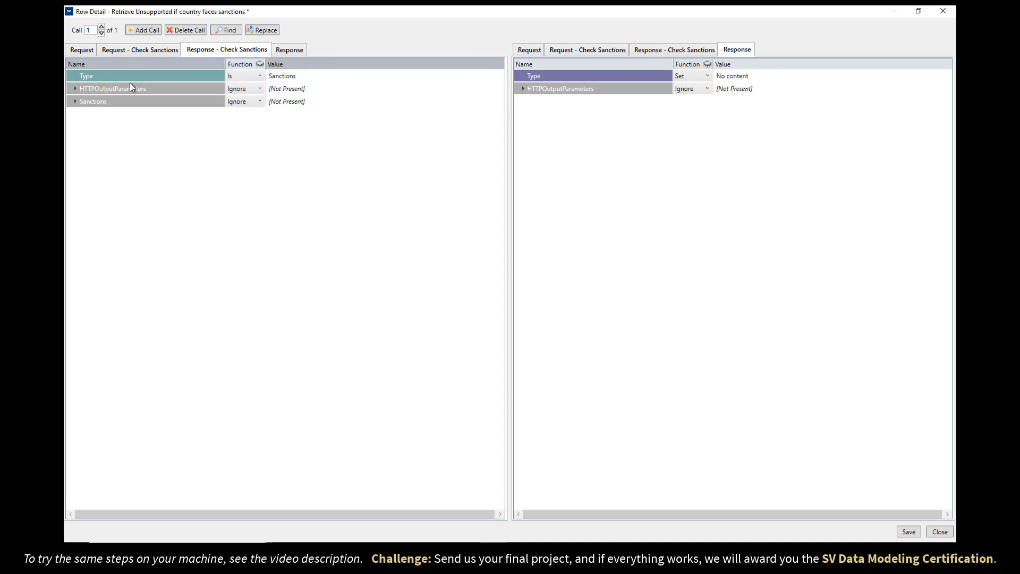
left_click(74, 101)
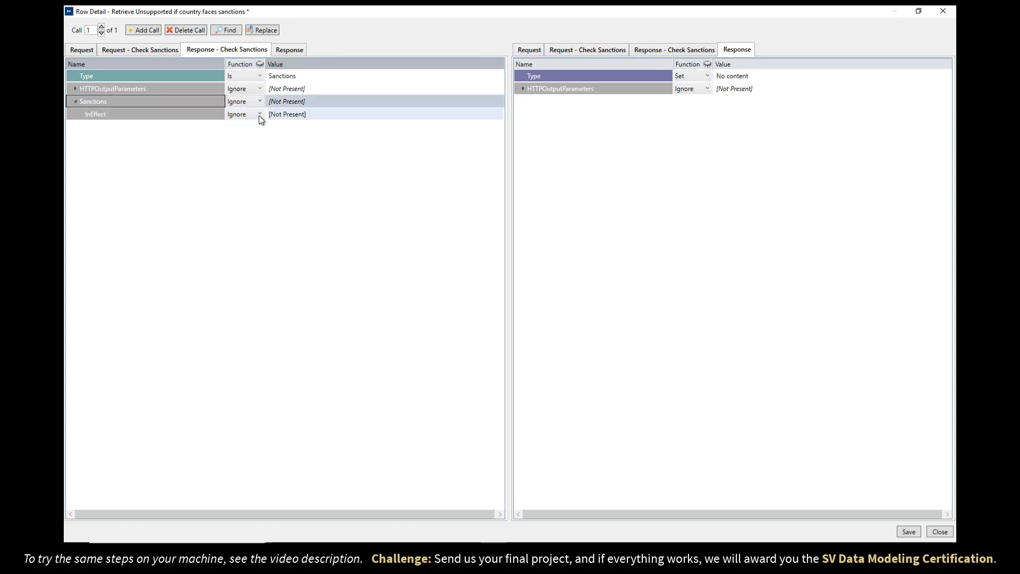
left_click(284, 113)
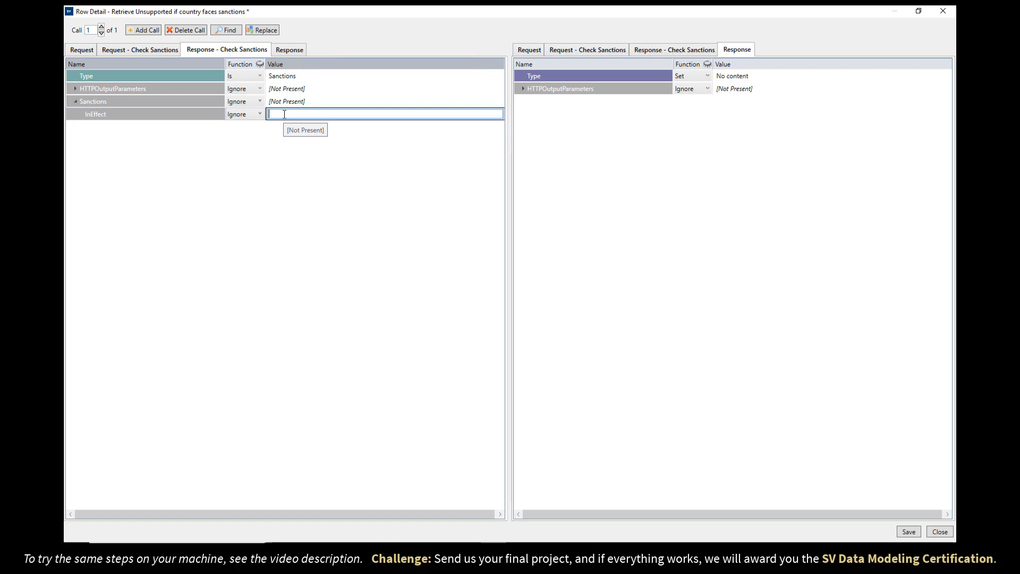
type("true")
key("Return")
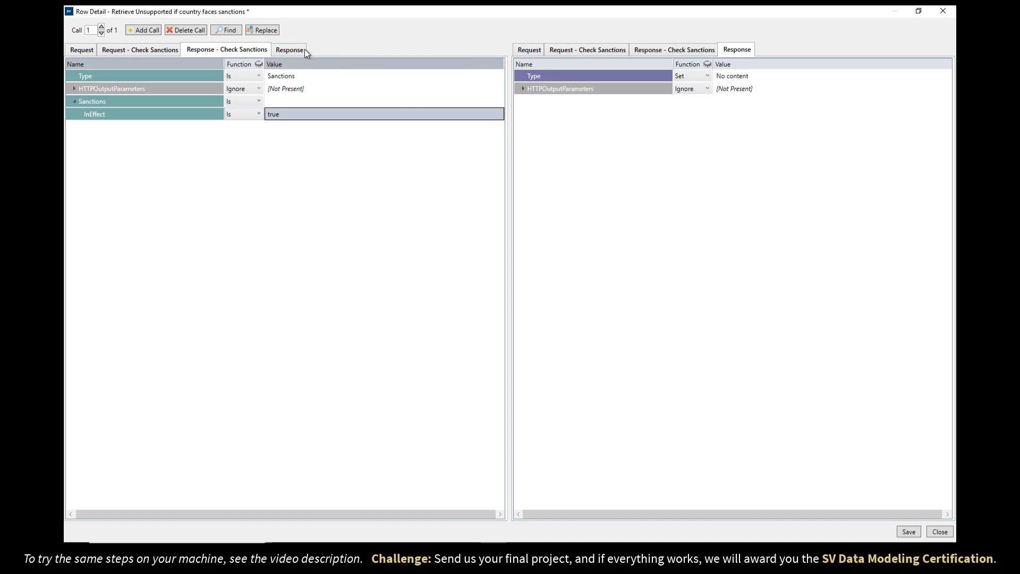
Make the rule respond Unsupported with Message 'Country is on a sanctions list.' copied from the instructions.
left_click(291, 50)
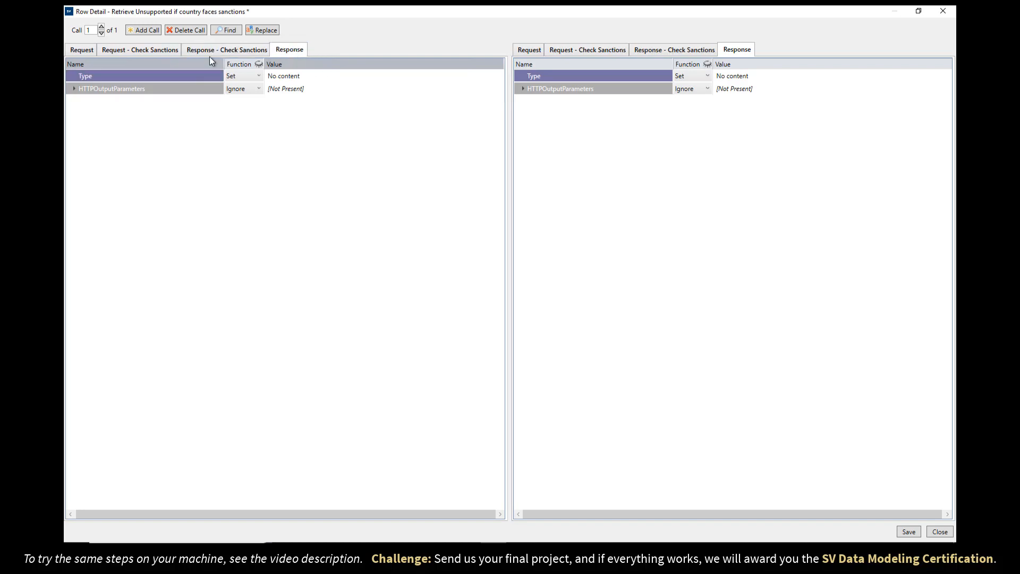
left_click(304, 78)
left_click(304, 78)
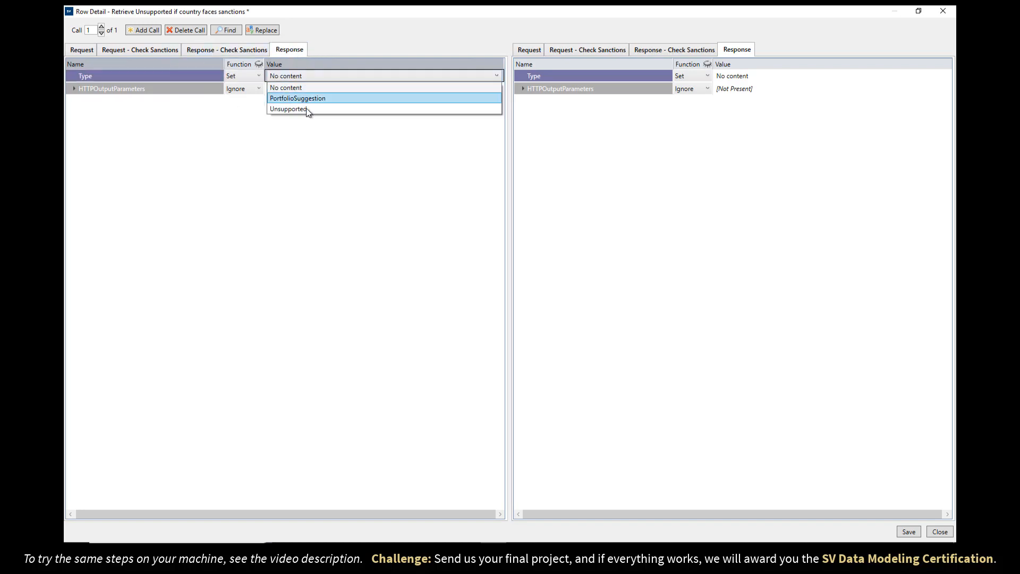
left_click(306, 108)
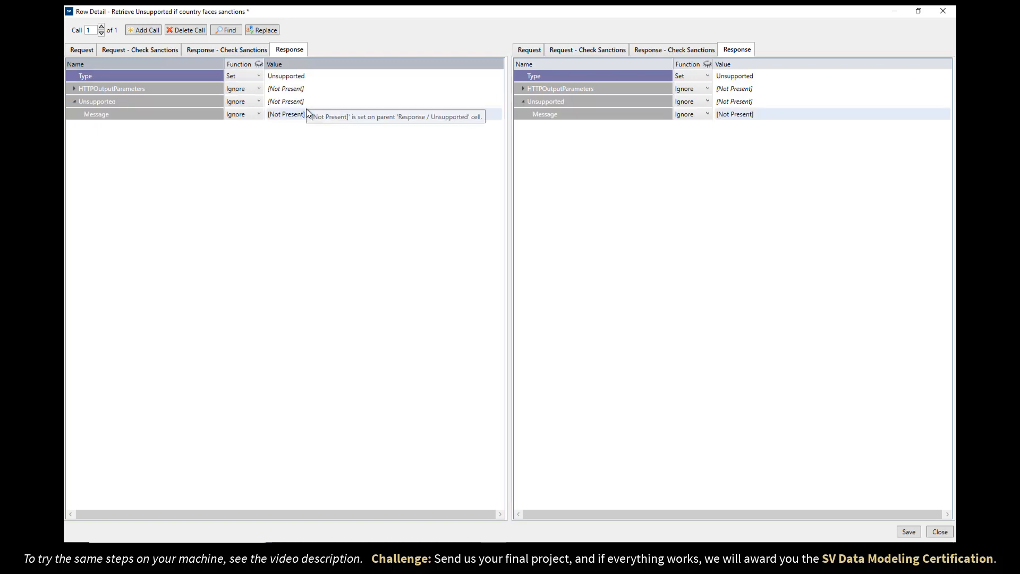
key("alt+Tab")
left_click_drag(177, 431, 435, 432)
key("ctrl+c")
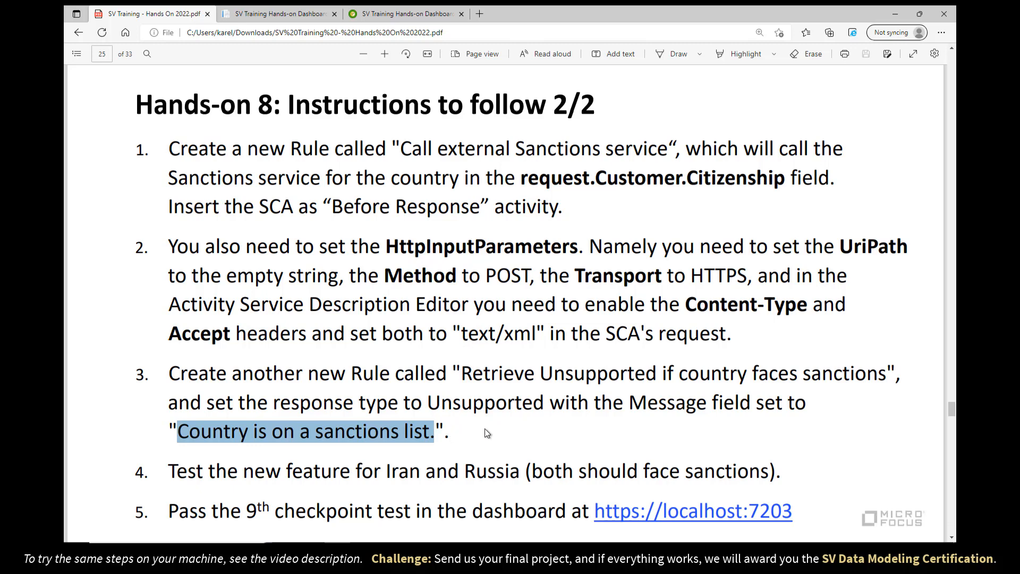
mouse_move(493, 552)
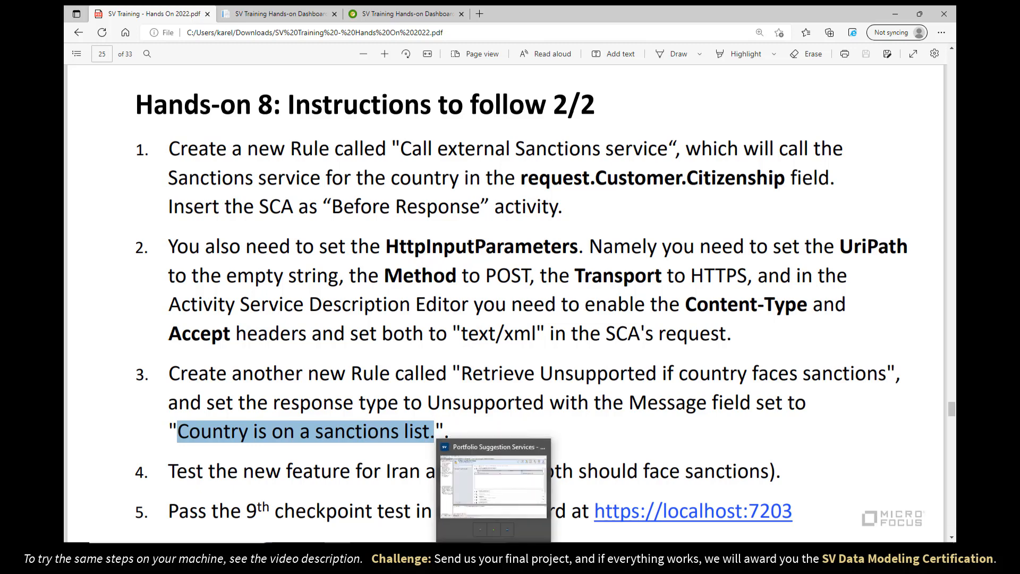
left_click(505, 441)
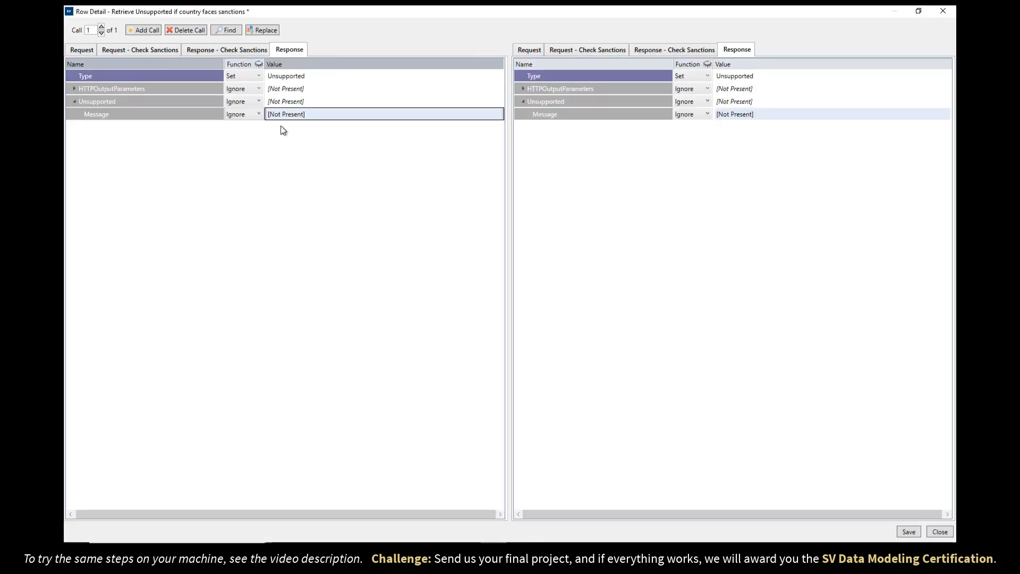
left_click(292, 115)
key("ctrl+v")
left_click(304, 101)
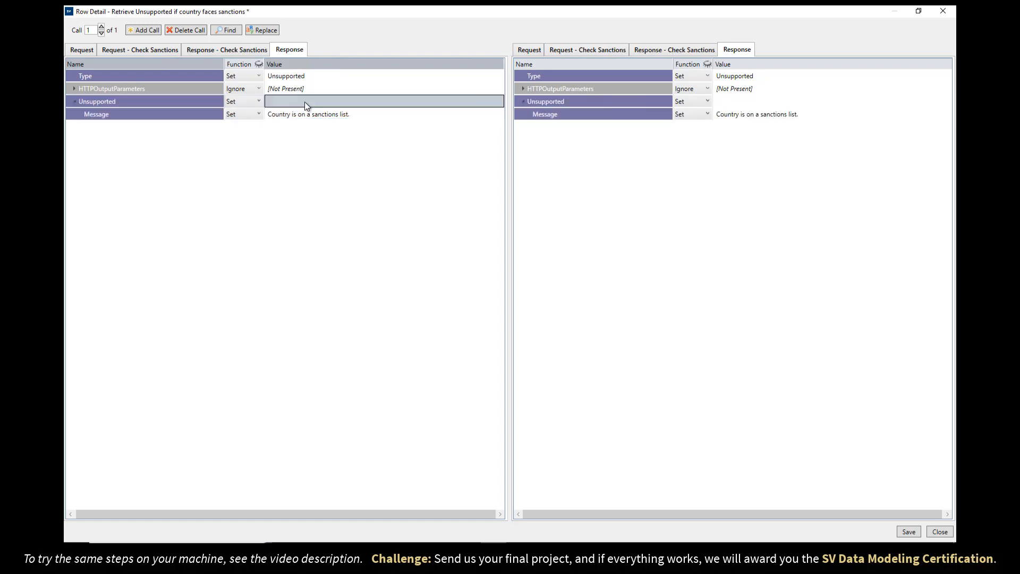
Save and close the rule, restart the simulation, and send a Spain-citizen request from the dashboard.
left_click(907, 536)
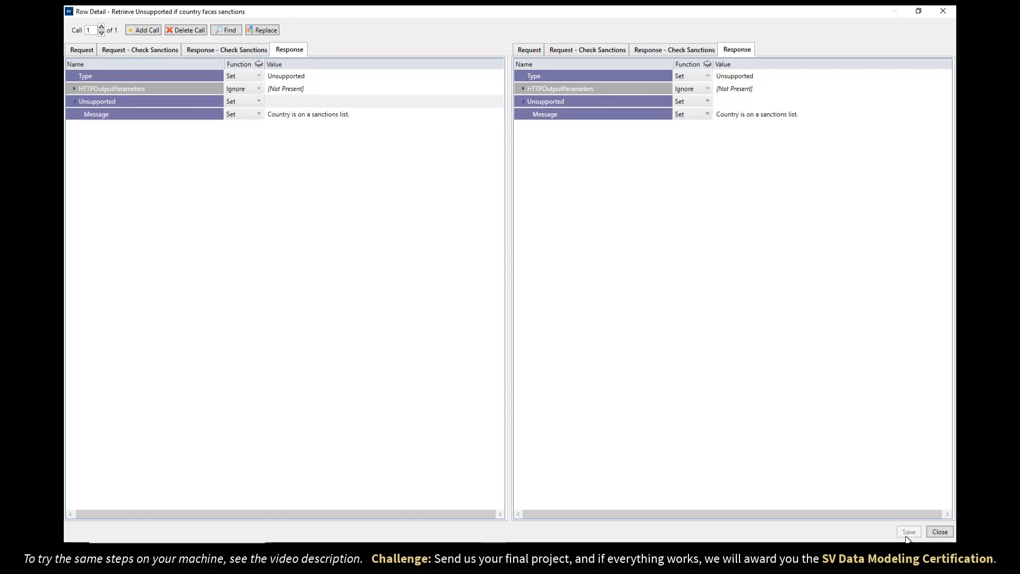
left_click(939, 531)
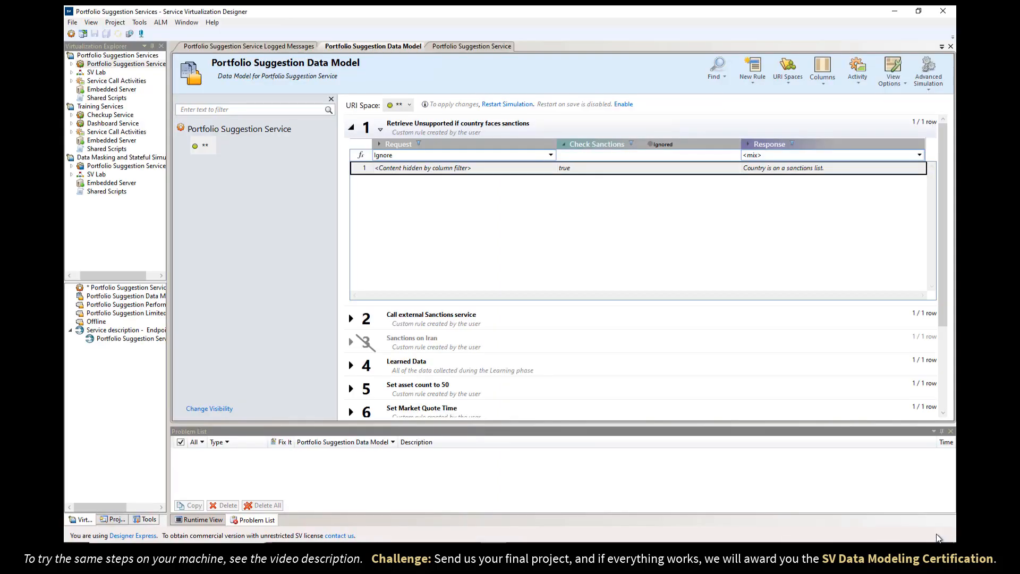
left_click(506, 104)
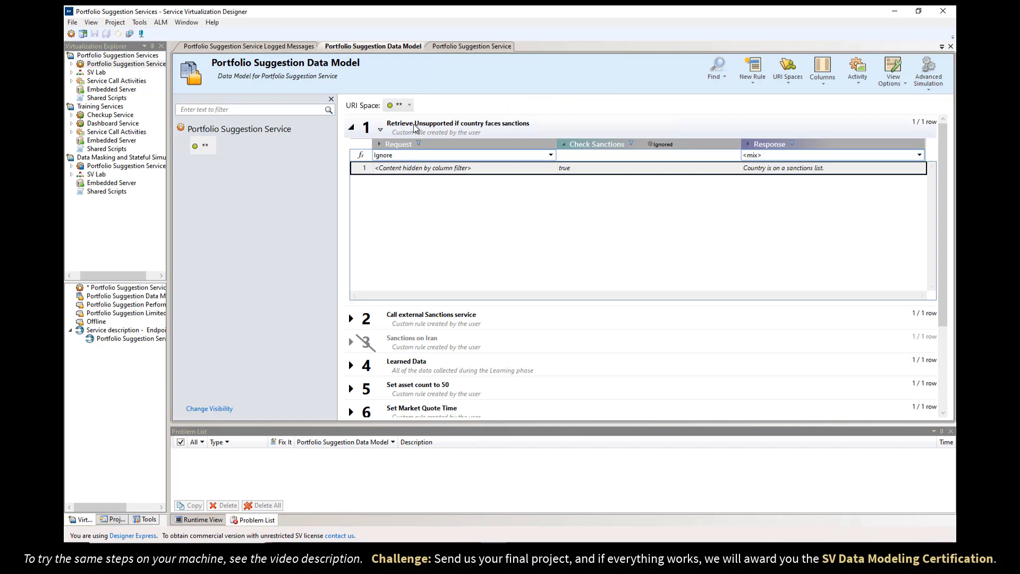
left_click(352, 130)
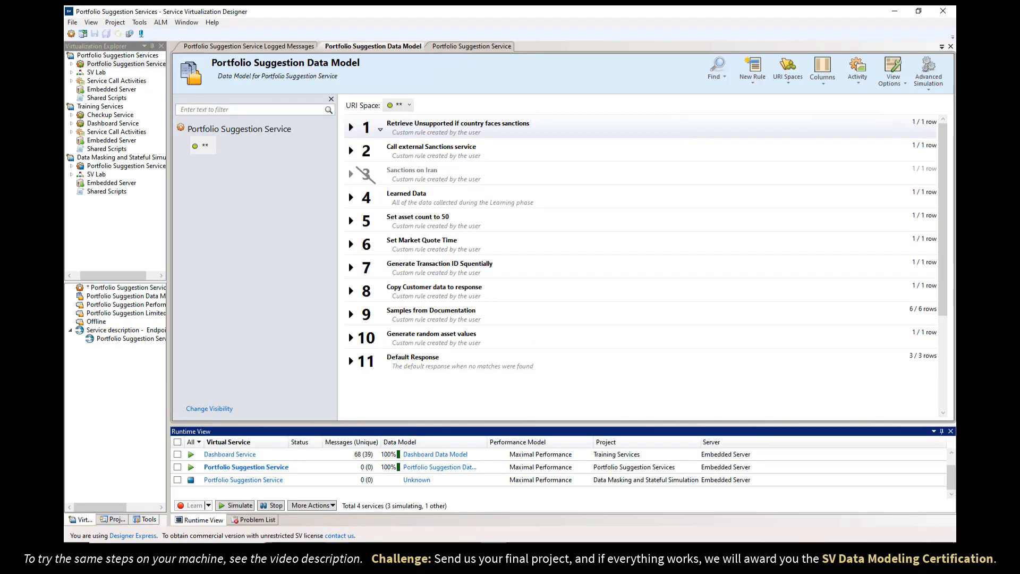
left_click(338, 550)
left_click(289, 14)
left_click(225, 522)
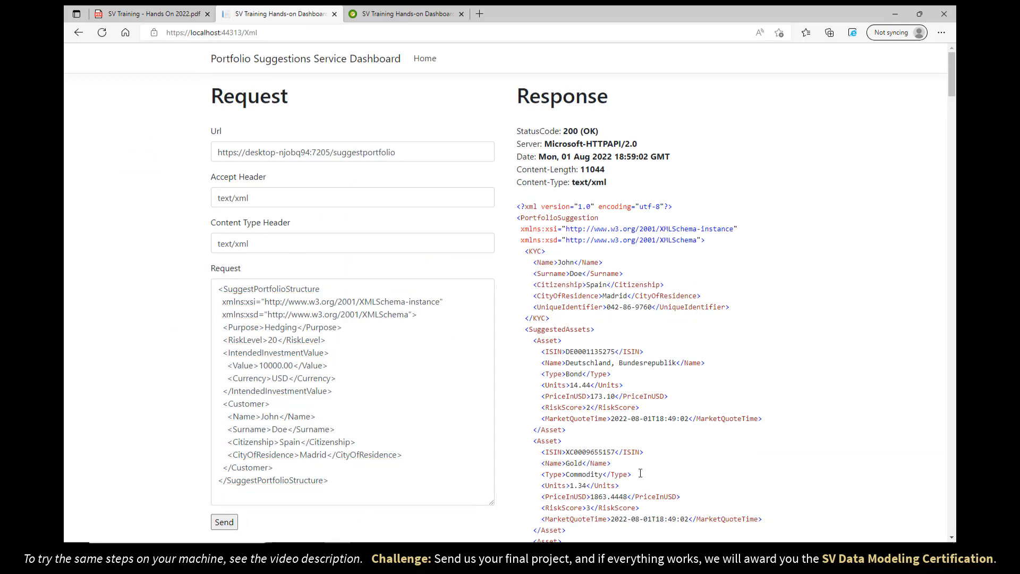
Resend the request with Citizenship Iran, then Russia, checking each returns the sanctions message.
double_click(287, 441)
type("Iran")
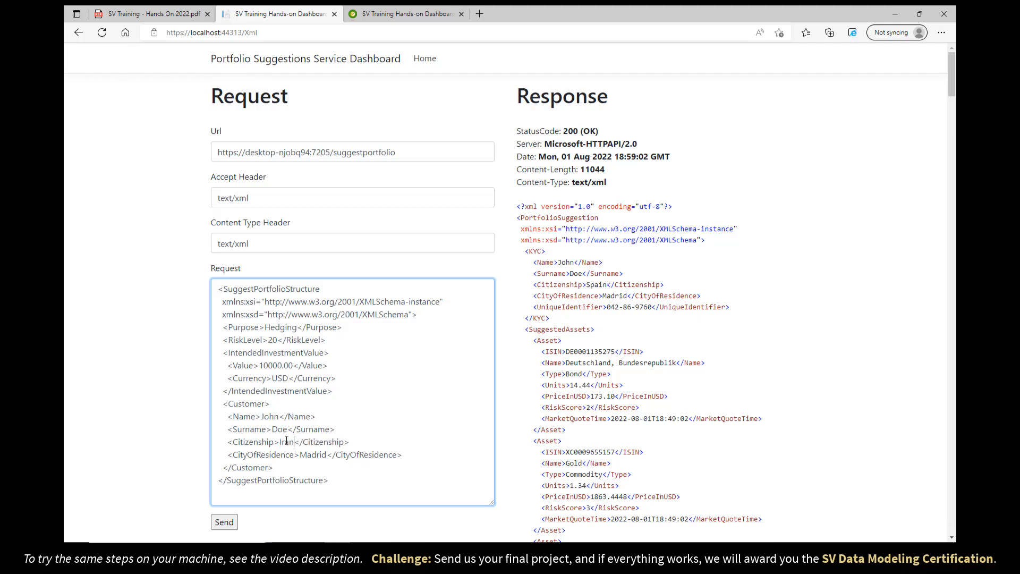
left_click(224, 521)
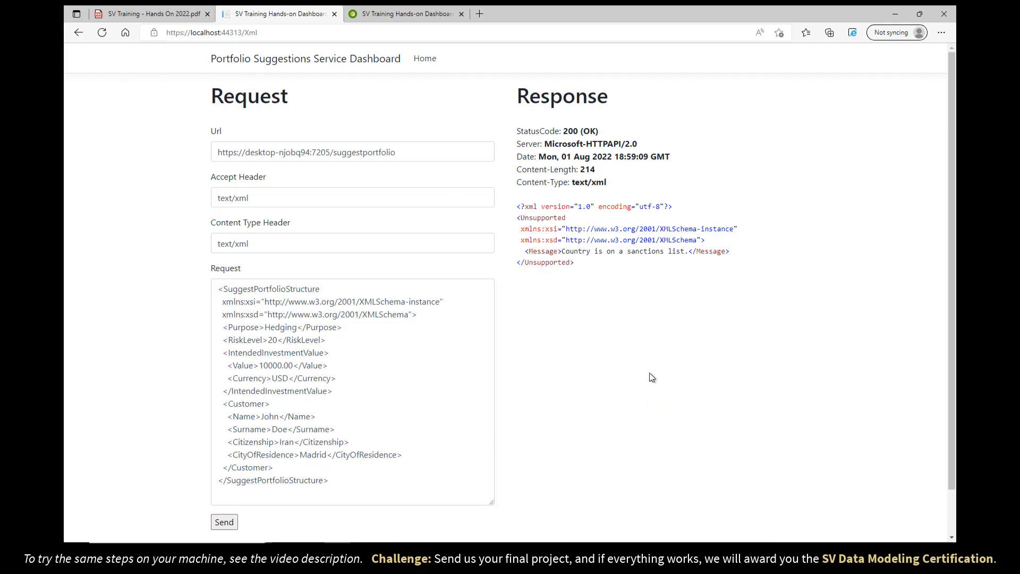
double_click(287, 442)
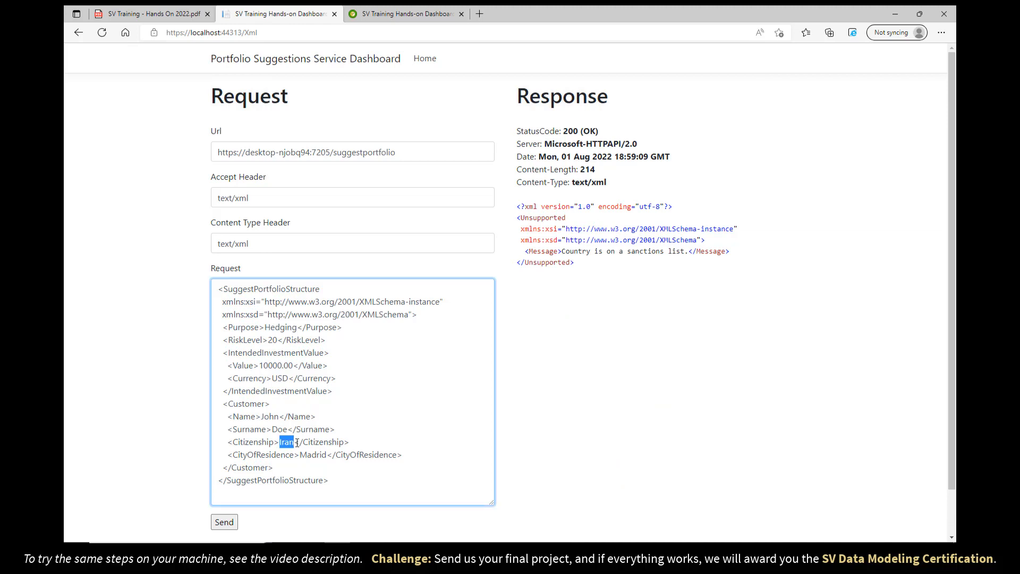
type("Russia")
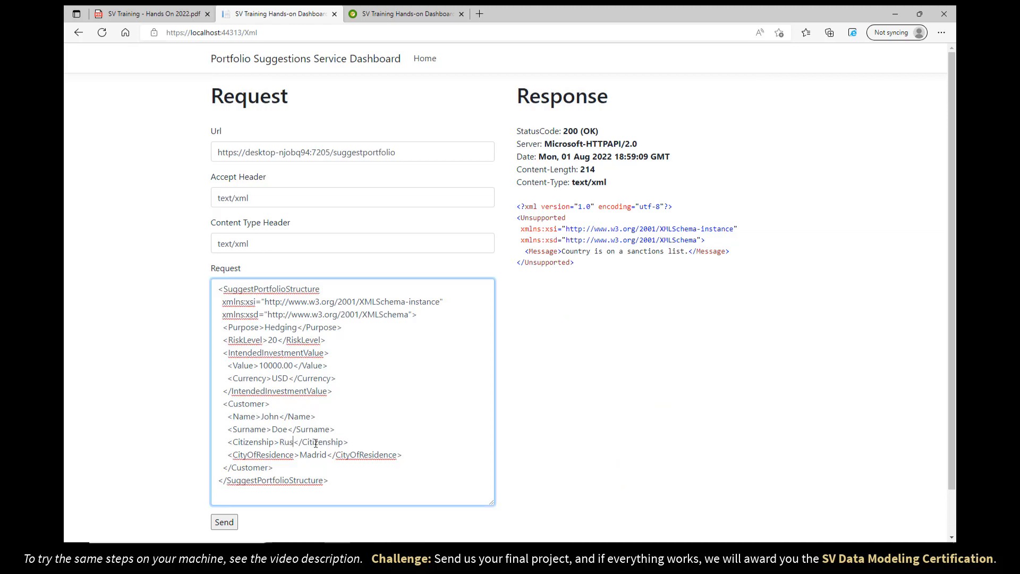
left_click(223, 524)
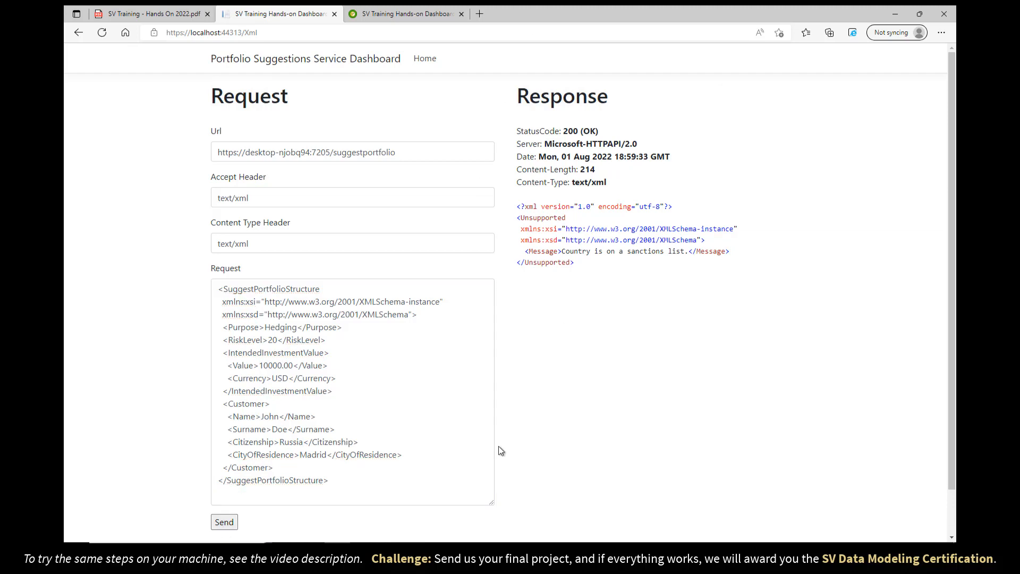
left_click(492, 549)
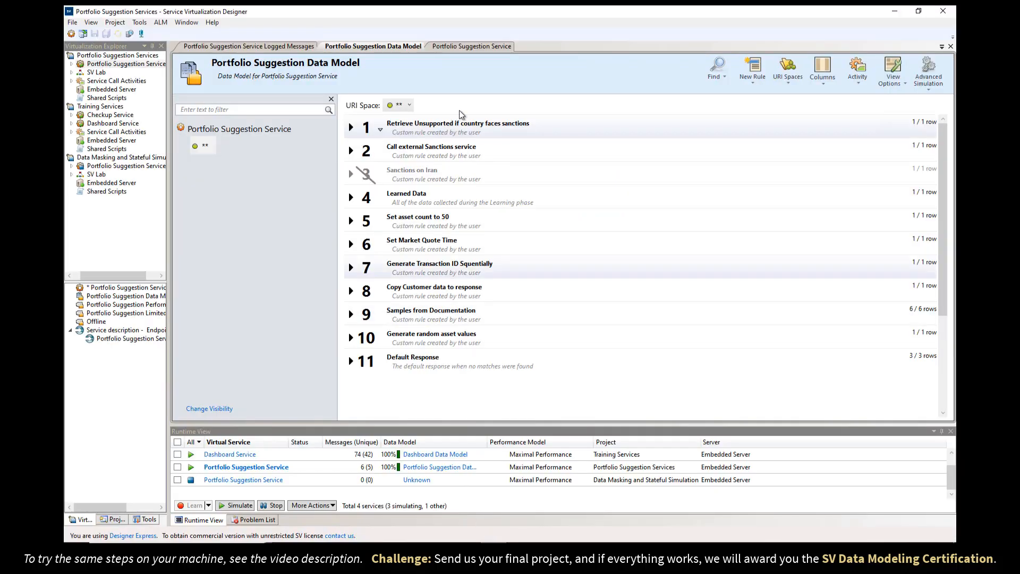
In Logged Messages, inspect the Russia SCA request and its InEffect true reply, then return to the Data Model.
left_click(263, 47)
left_click(240, 101)
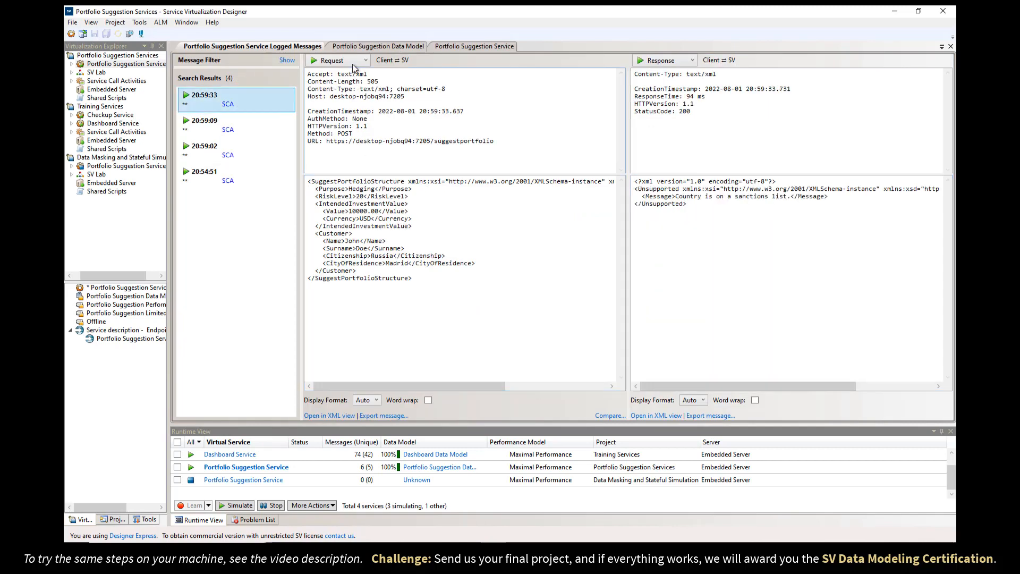
left_click(355, 63)
left_click(354, 85)
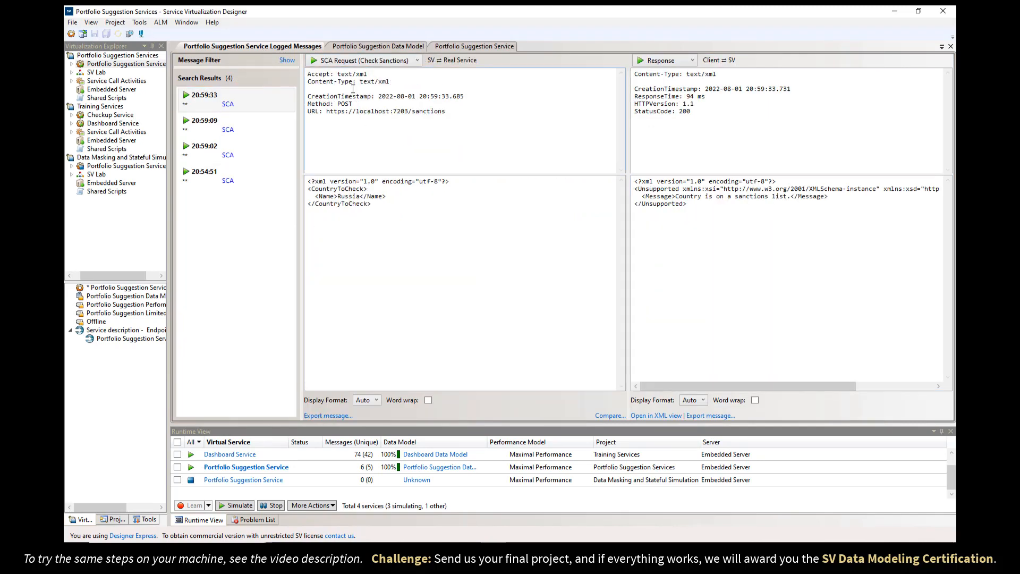
left_click(408, 220)
key("ctrl+a")
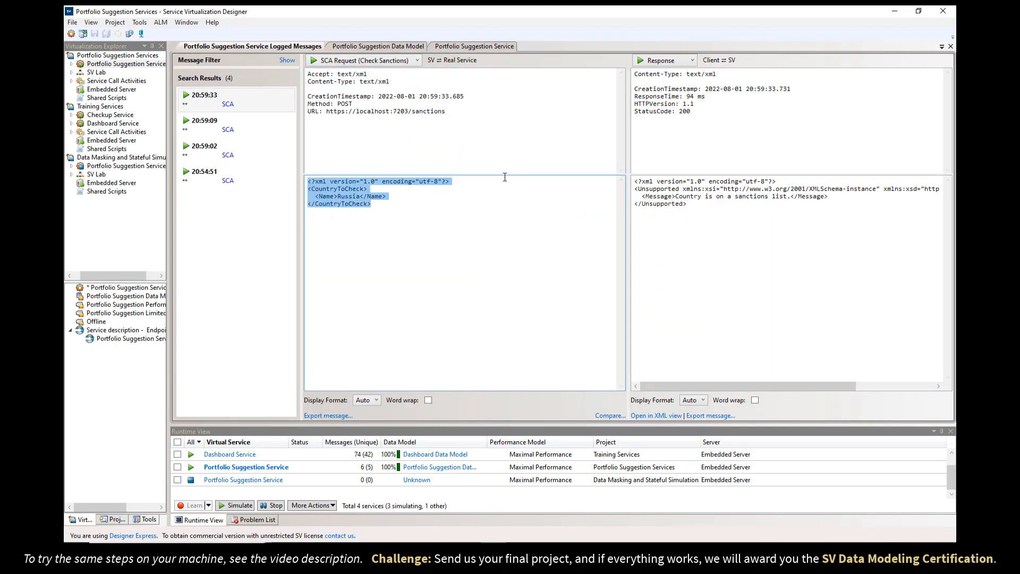
left_click(692, 60)
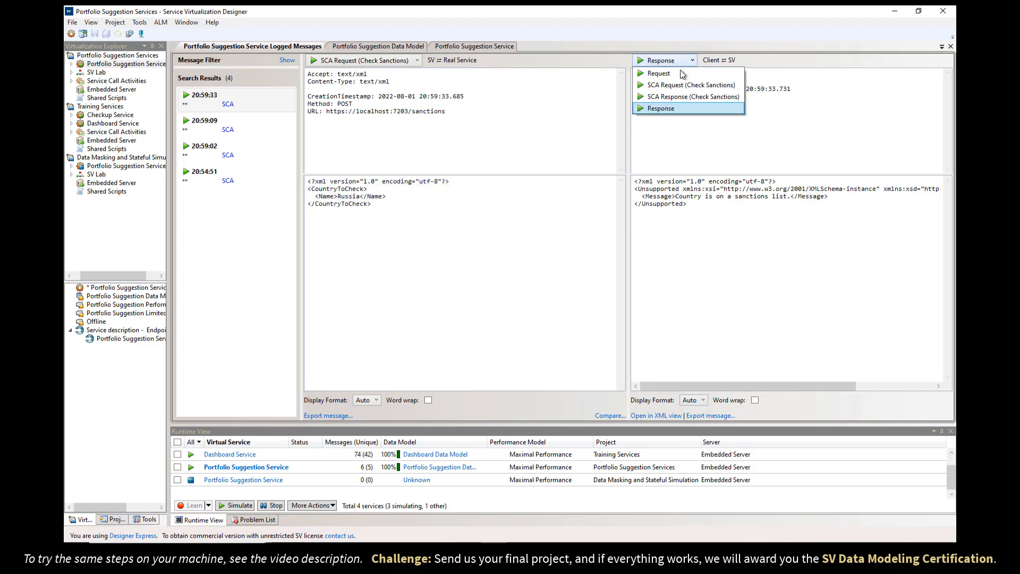
left_click(680, 97)
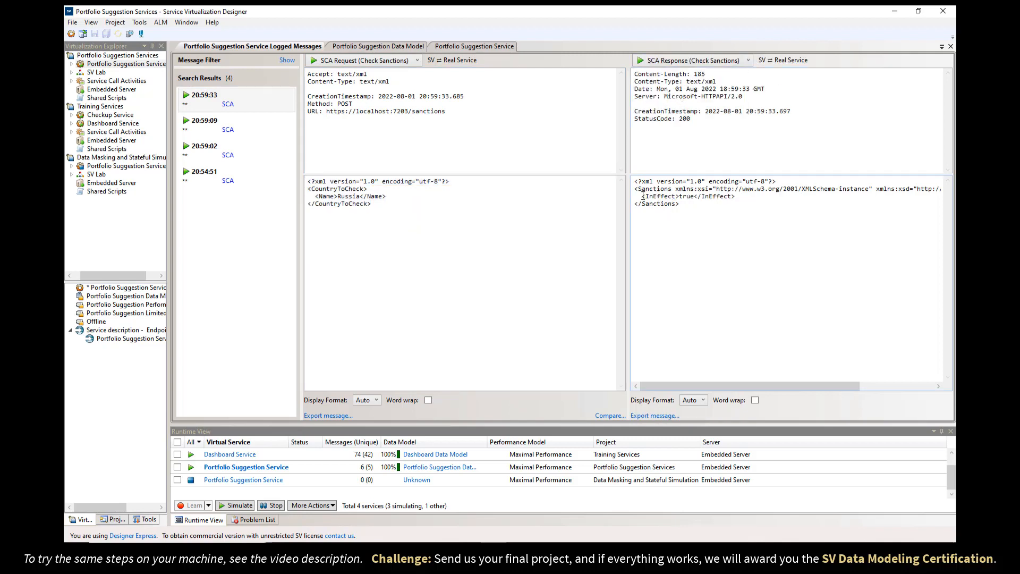
left_click_drag(643, 196, 741, 196)
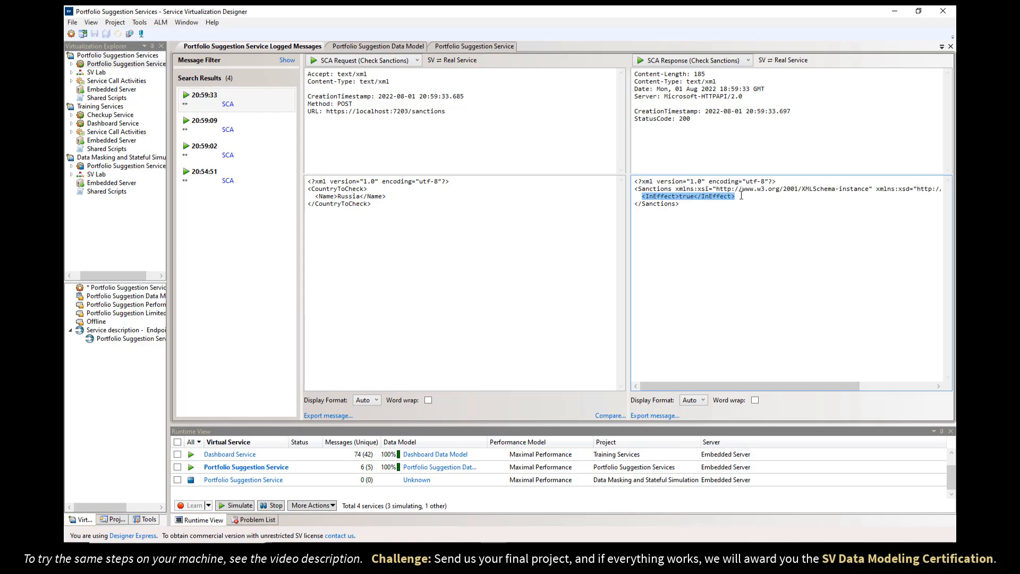
left_click(400, 46)
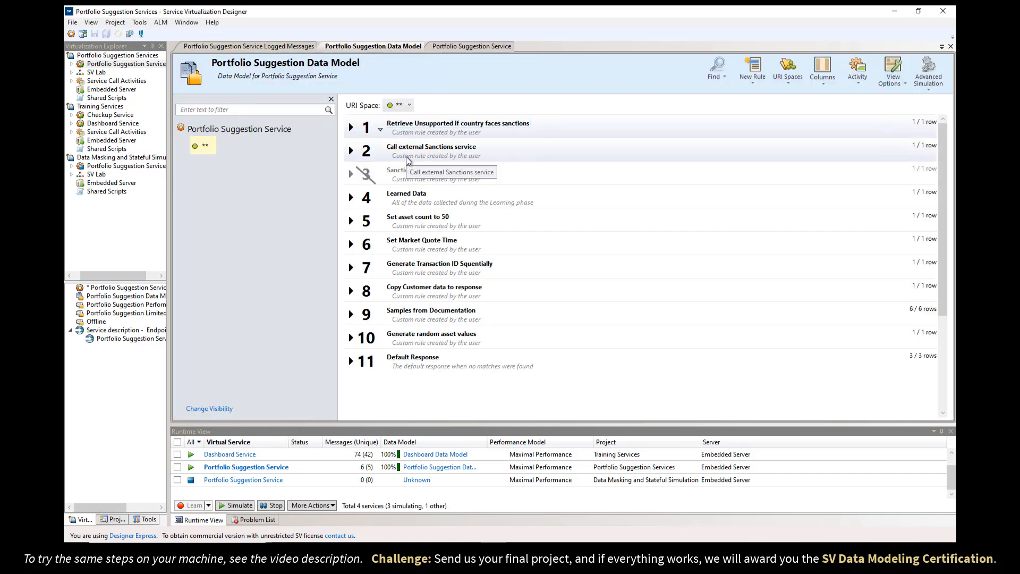
left_click(351, 151)
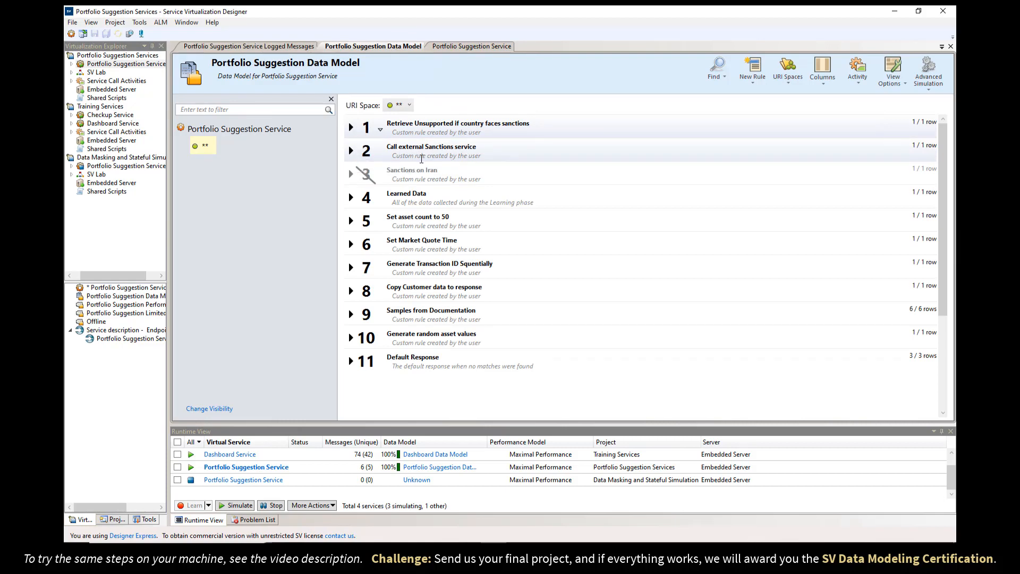
right_click(507, 221)
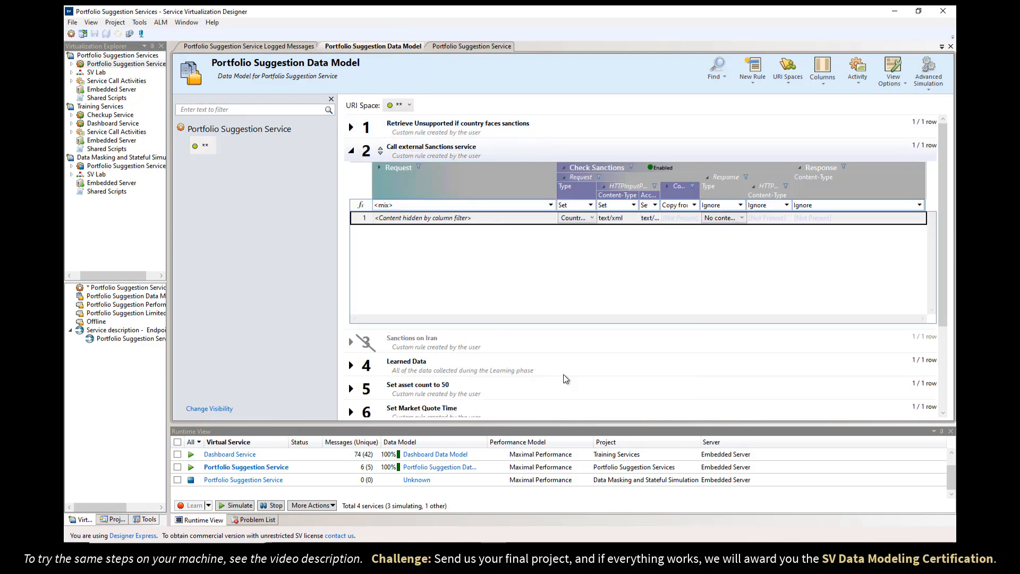
left_click(564, 375)
left_click(239, 50)
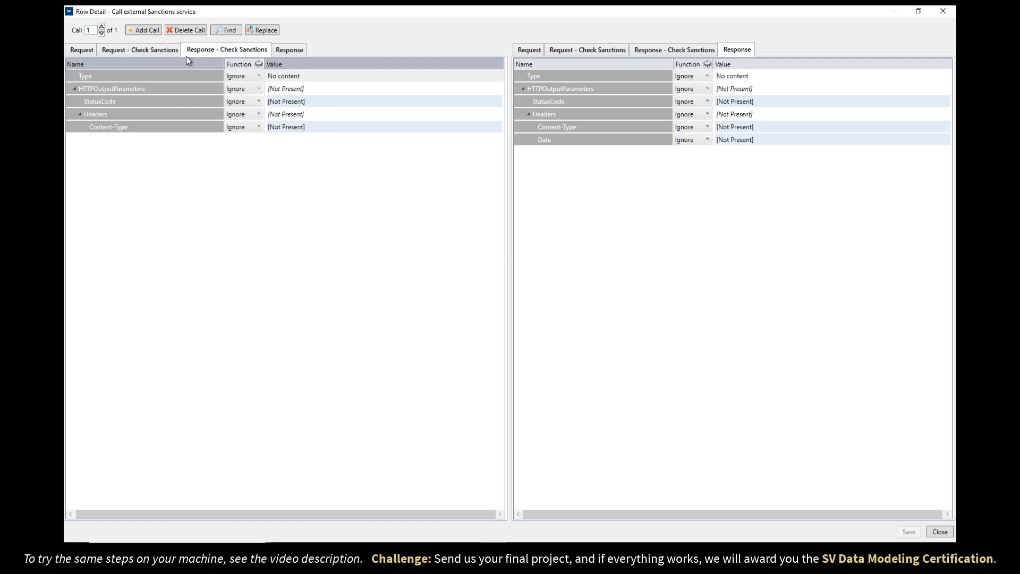
left_click(118, 51)
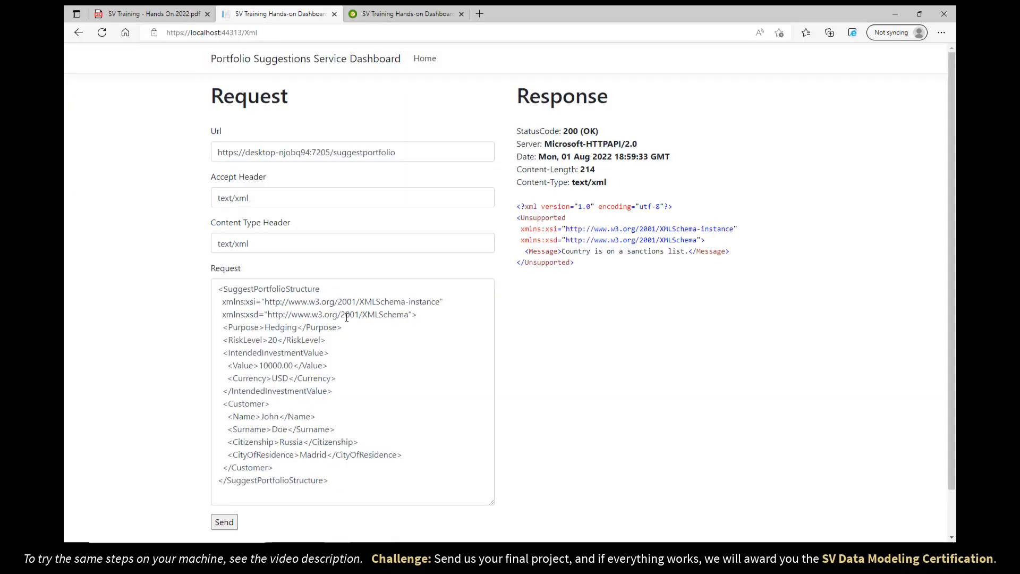
Run the Service Call Activities test on the hands-on results dashboard to get a green OK.
left_click(373, 15)
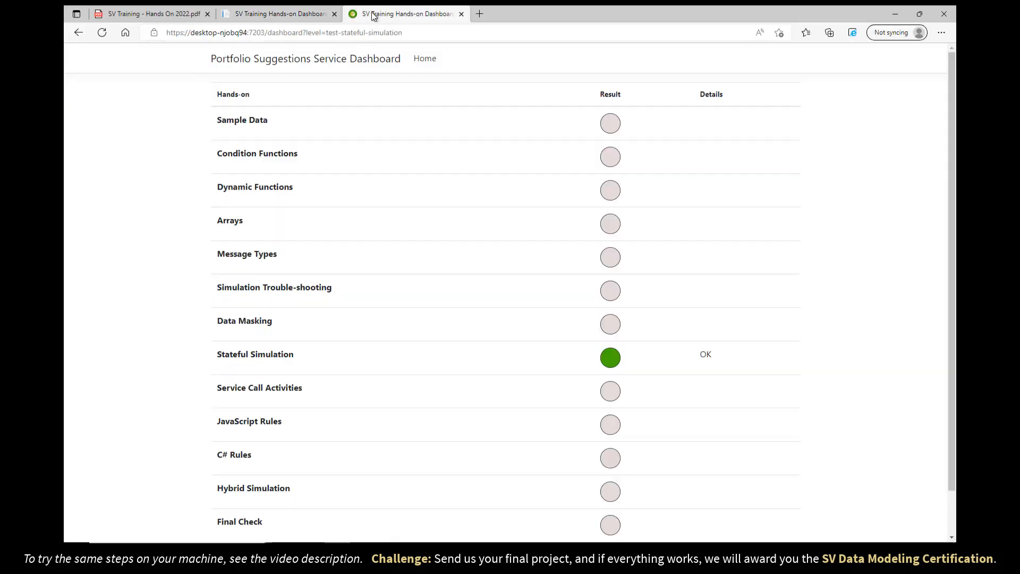
left_click(611, 397)
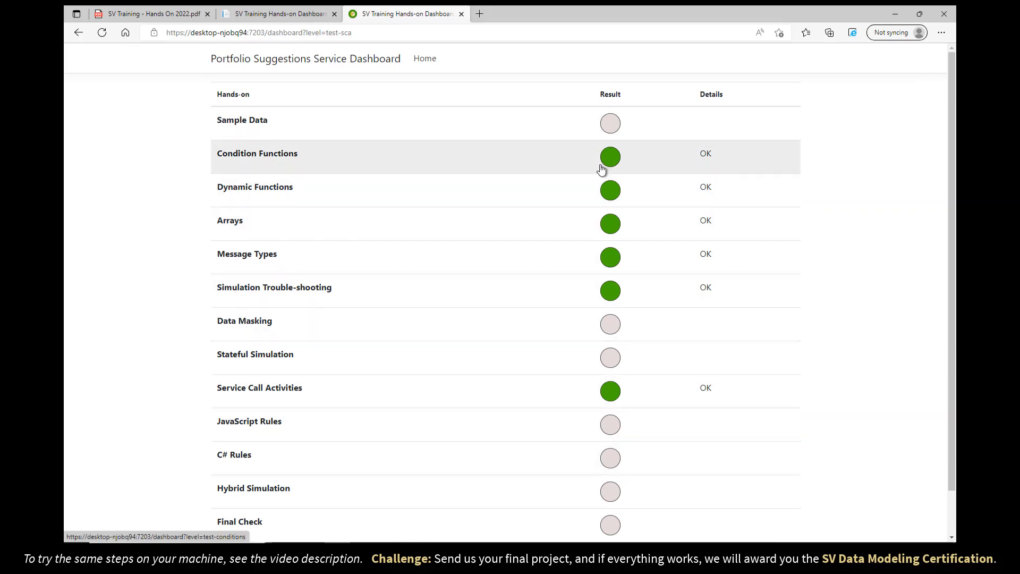
Enable Simulation Report on the Portfolio Suggestion Service overview.
left_click(494, 554)
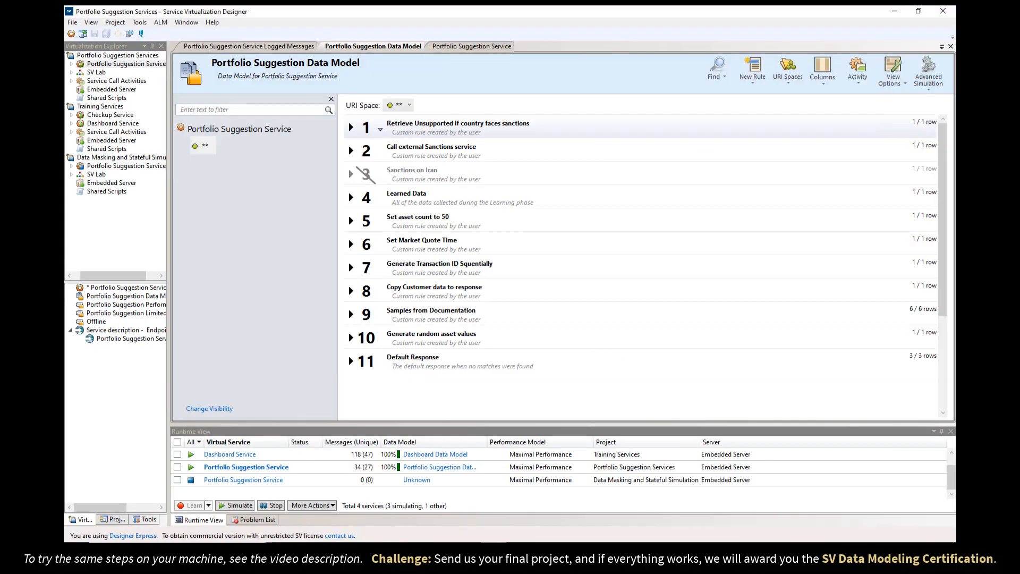
left_click(495, 47)
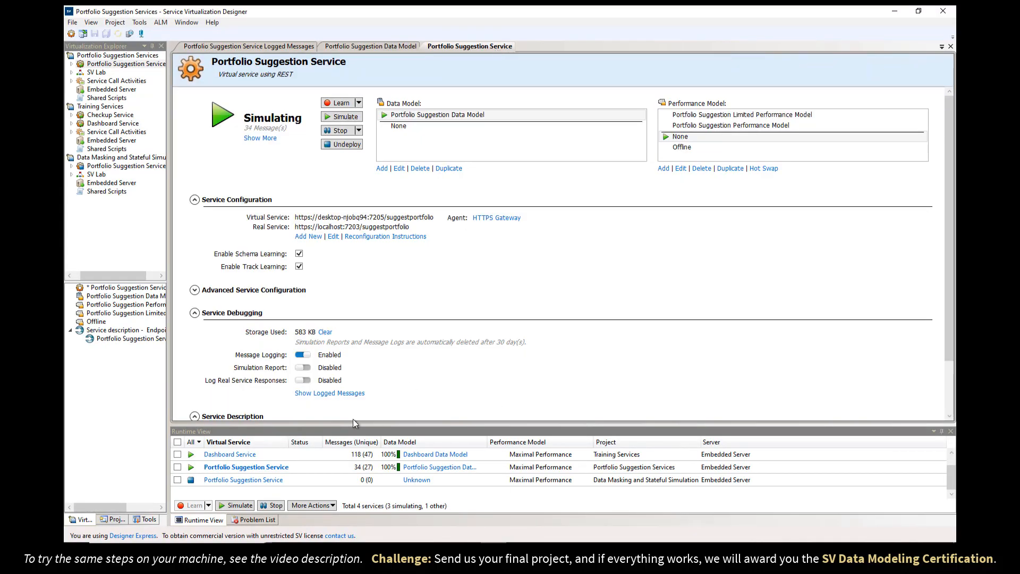
left_click(304, 368)
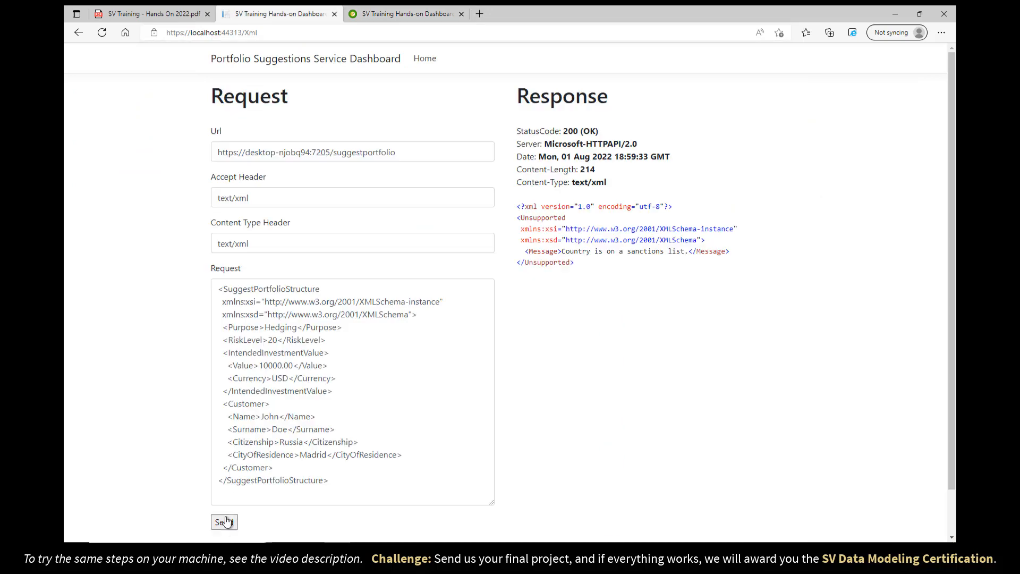
Send a new request and open the simulation report for the newest logged message.
left_click(224, 521)
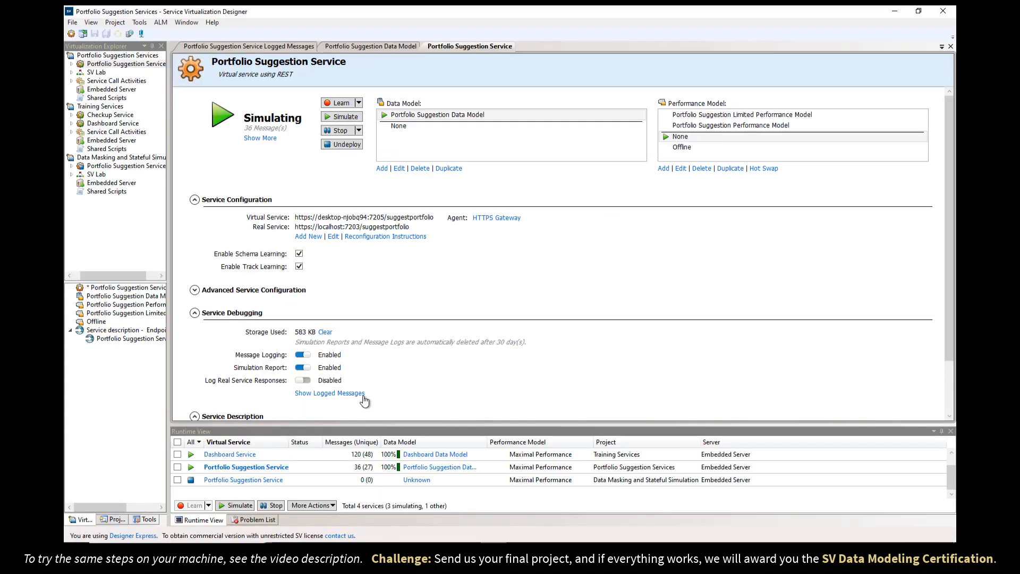
left_click(360, 395)
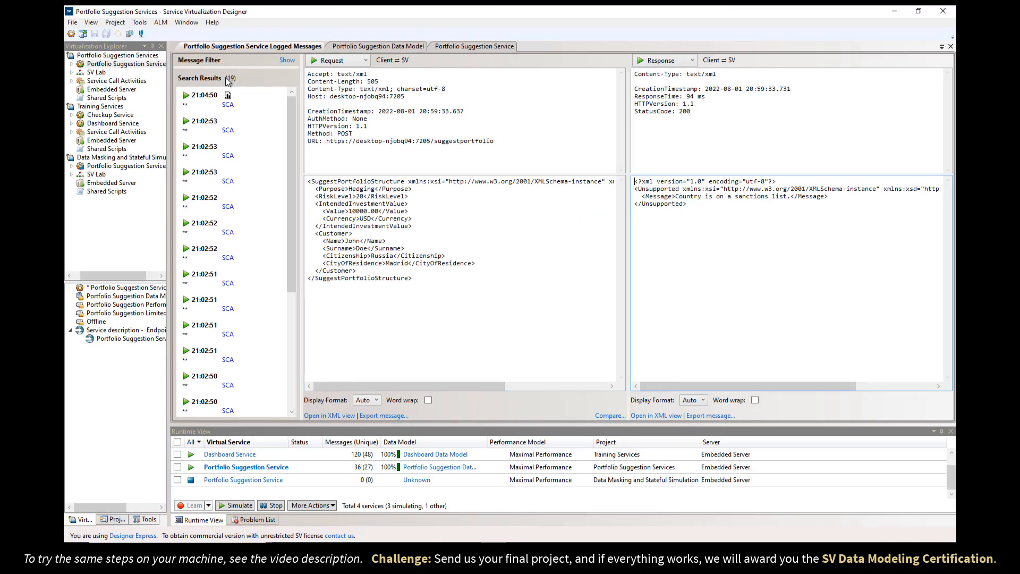
left_click(228, 97)
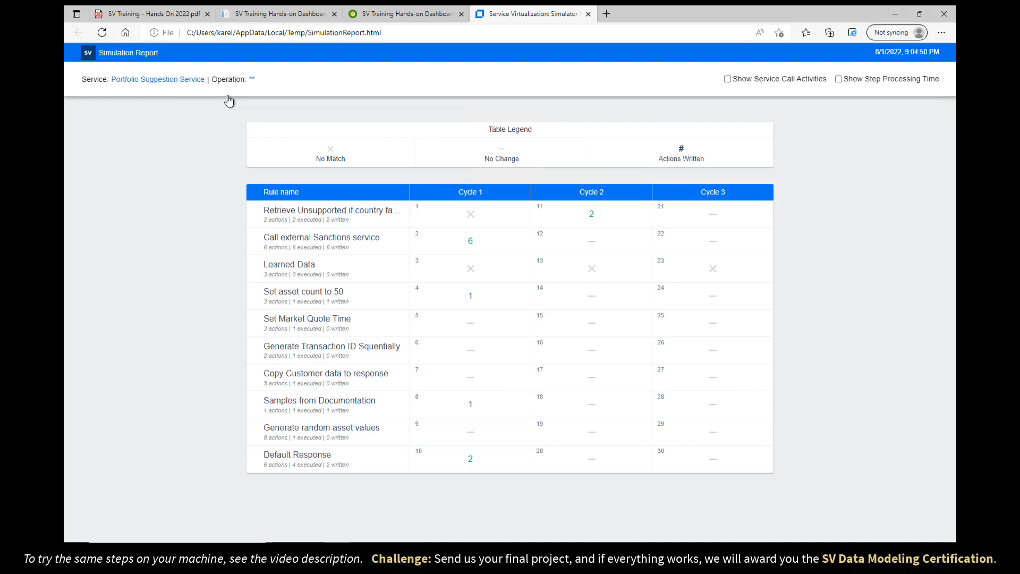
Turn on Show Service Call Activities and inspect the Default Response cycle 1 cell.
left_click(728, 80)
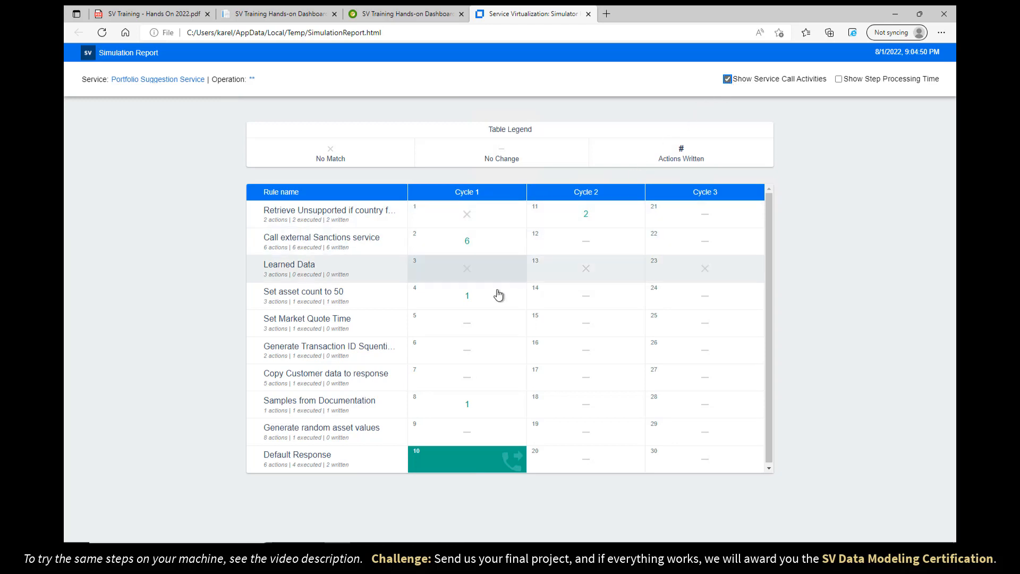
mouse_move(484, 472)
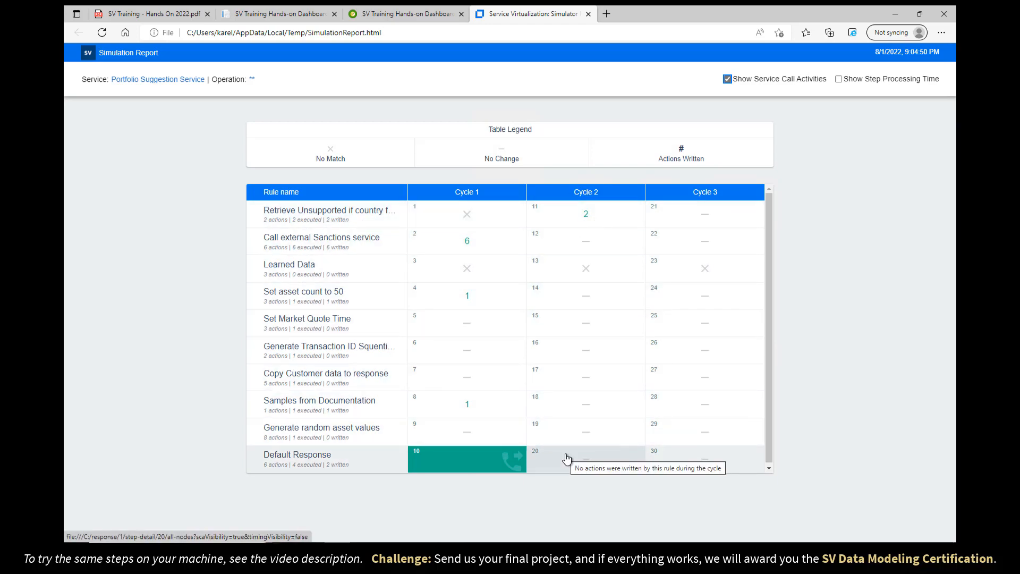
Expand Call external Sanctions service and cycle its Check Sanctions toggle back to Enabled.
key("alt+Tab")
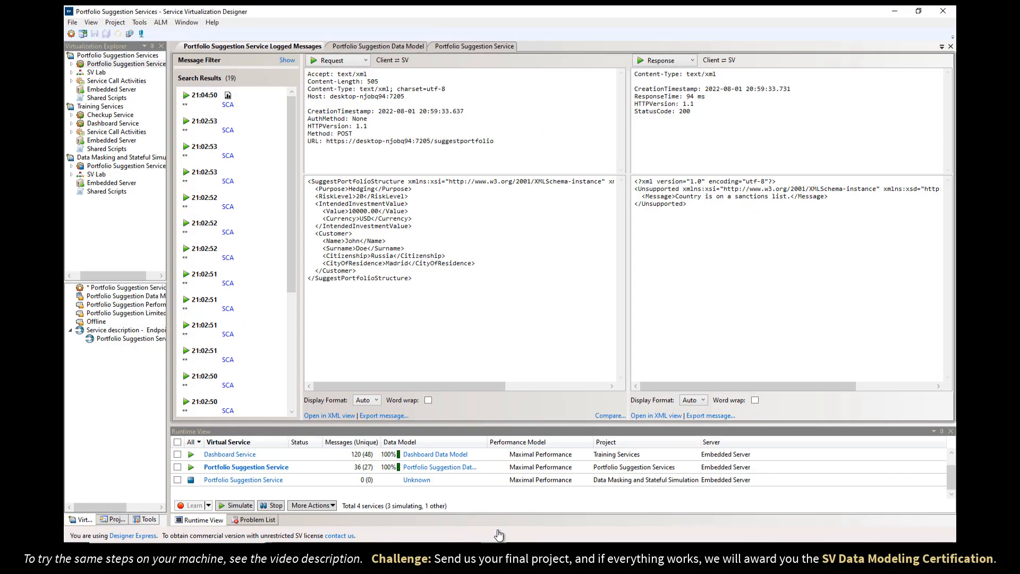
left_click(364, 48)
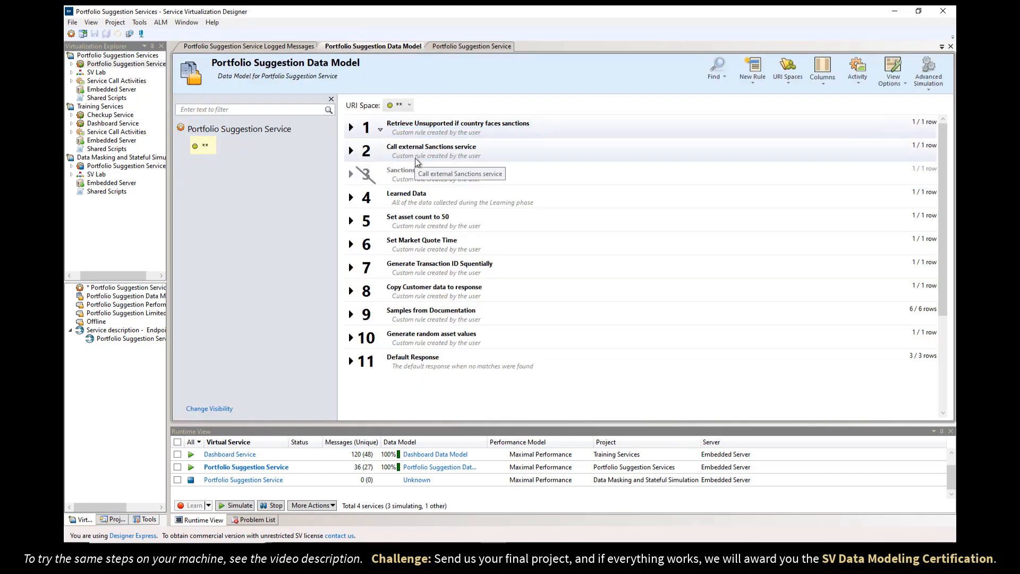
left_click(351, 152)
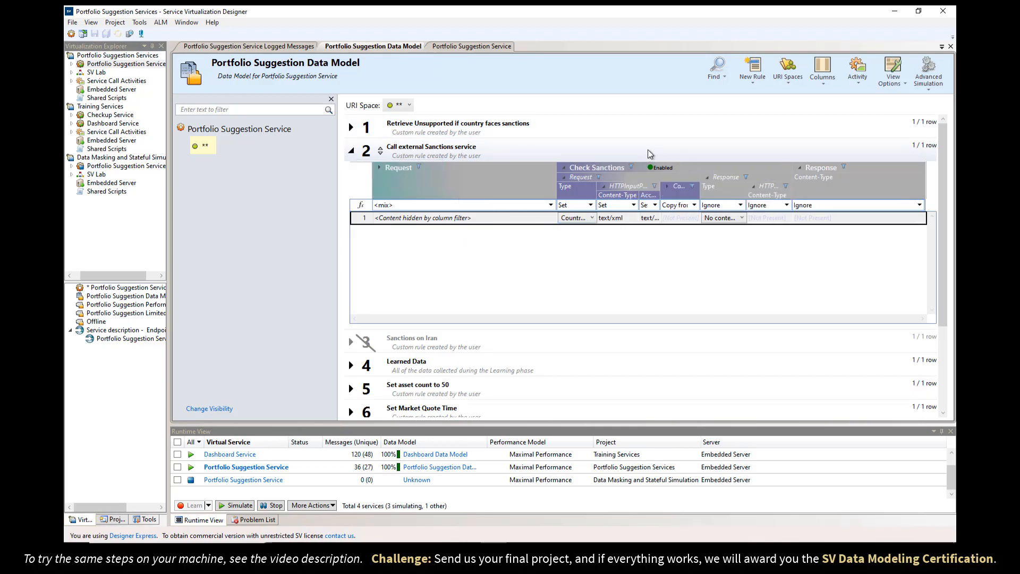
left_click(657, 169)
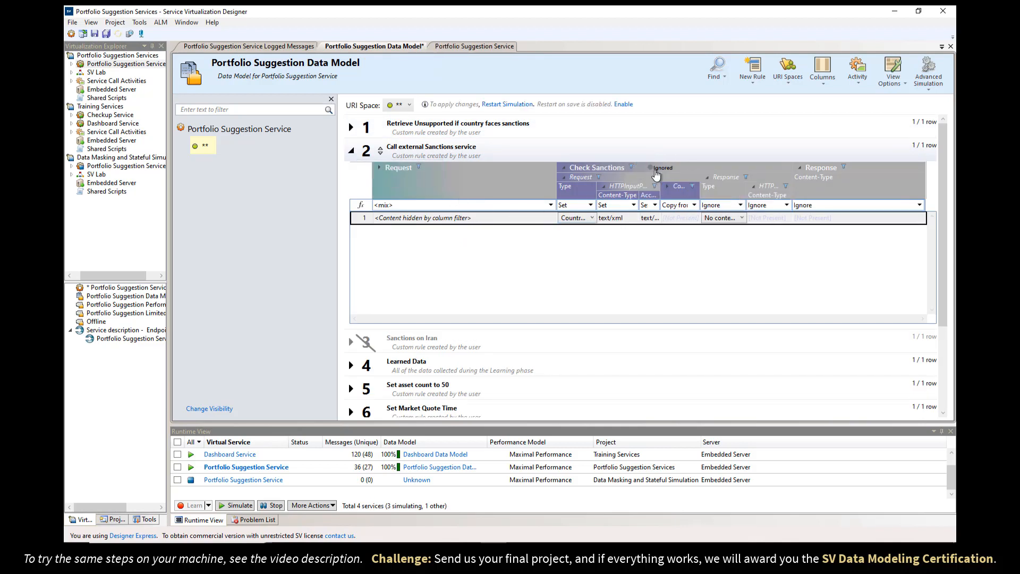
left_click(657, 169)
left_click(648, 168)
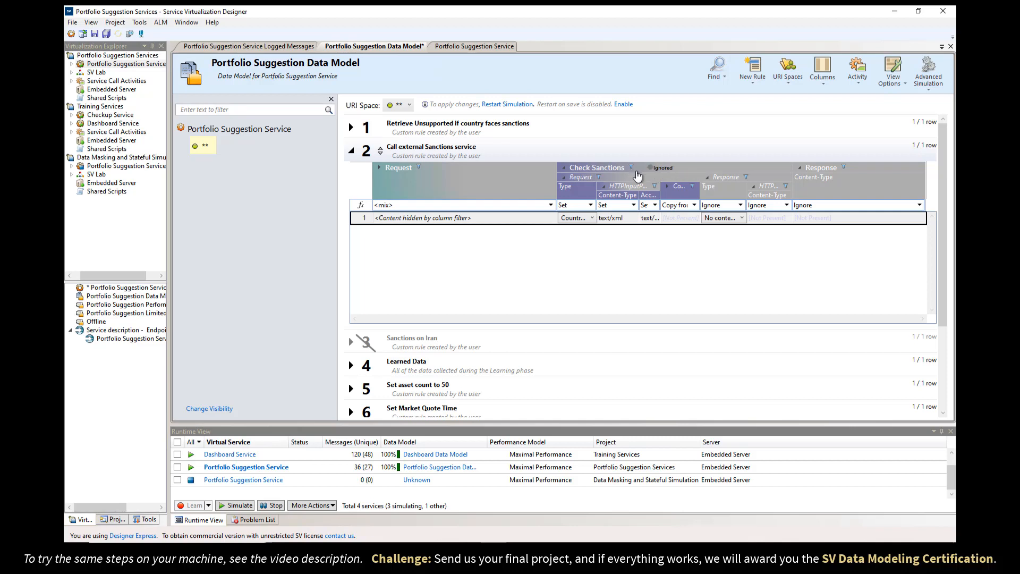